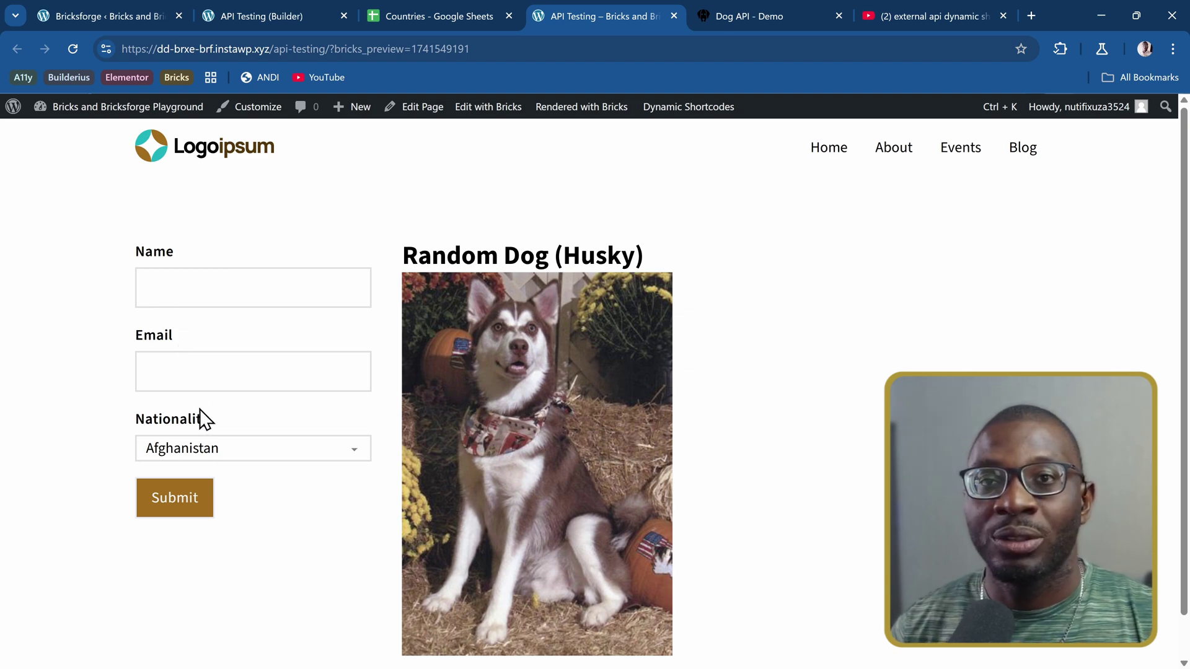
Browse the nationality country list and close it with Afghanistan still selected
left_click(195, 455)
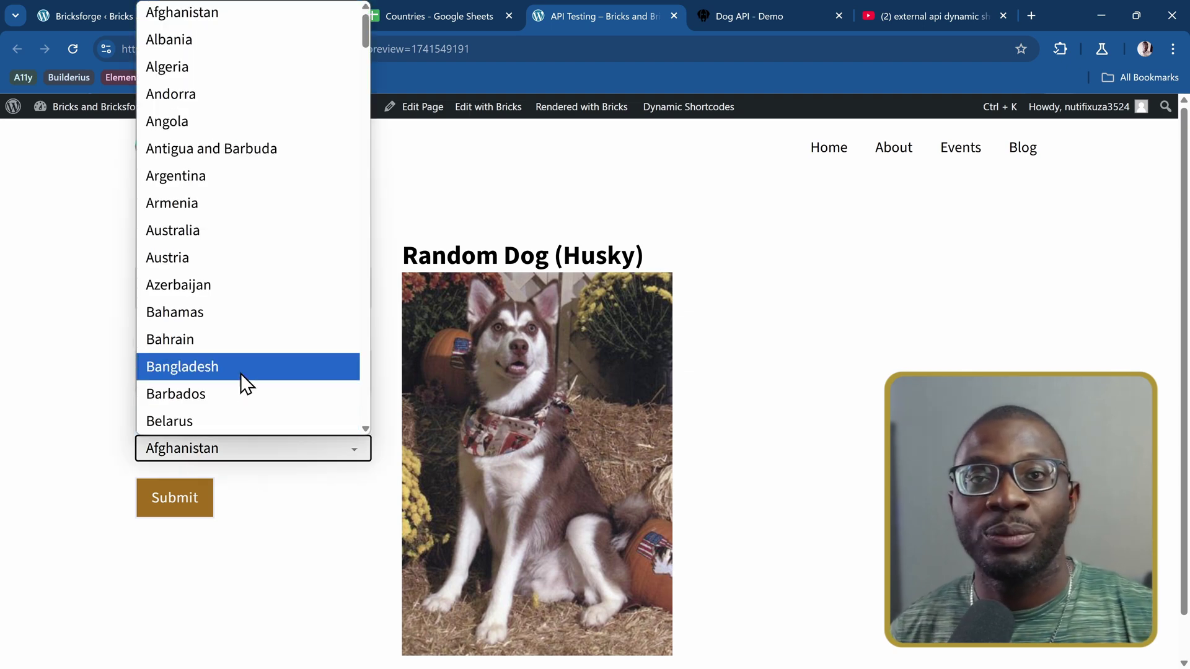
scroll(239, 261, "down", 6)
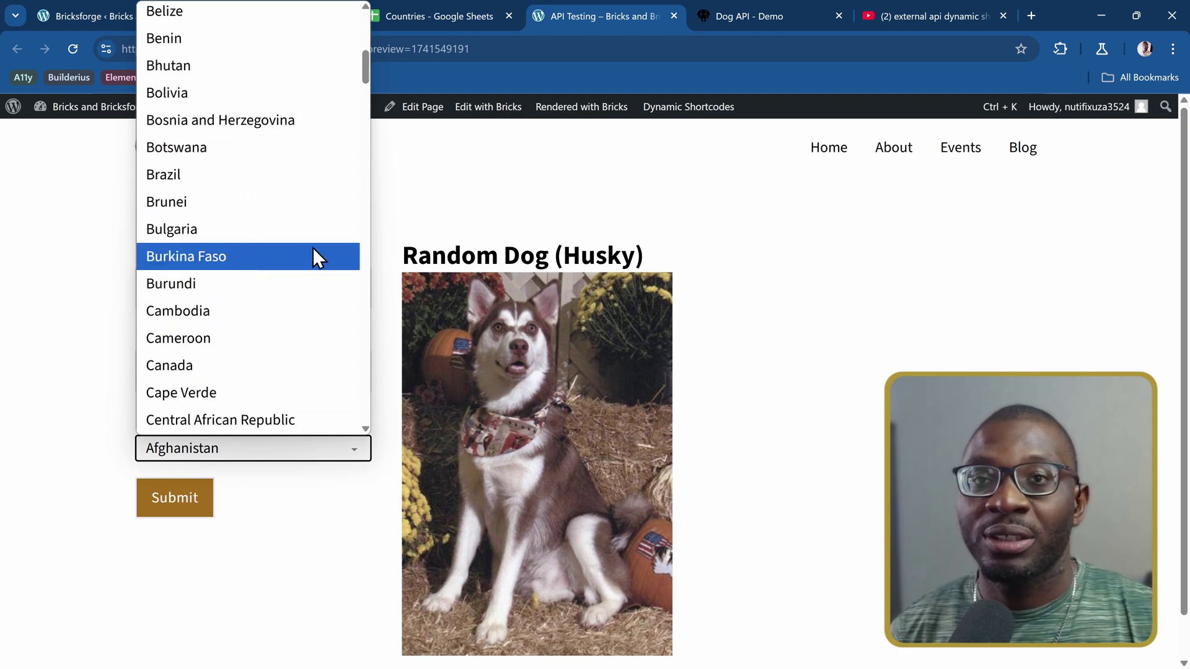
left_click(441, 223)
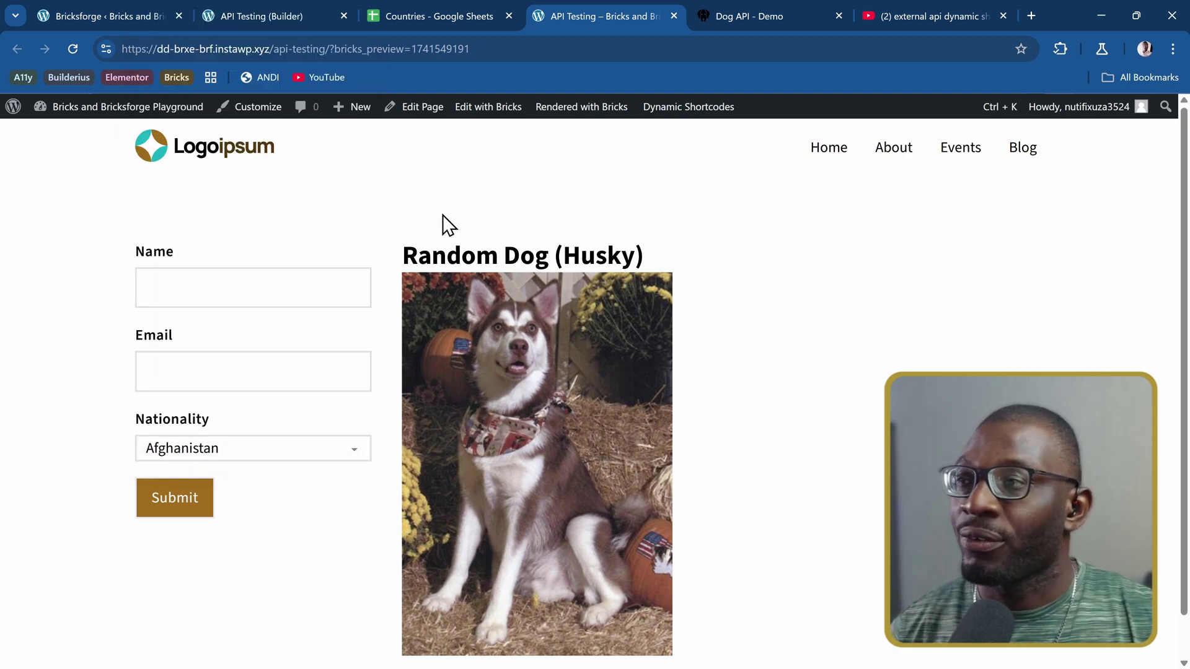
Review the Countries sheet's Country, Nationality and Country Code columns, then return to the YouTube results
left_click(426, 13)
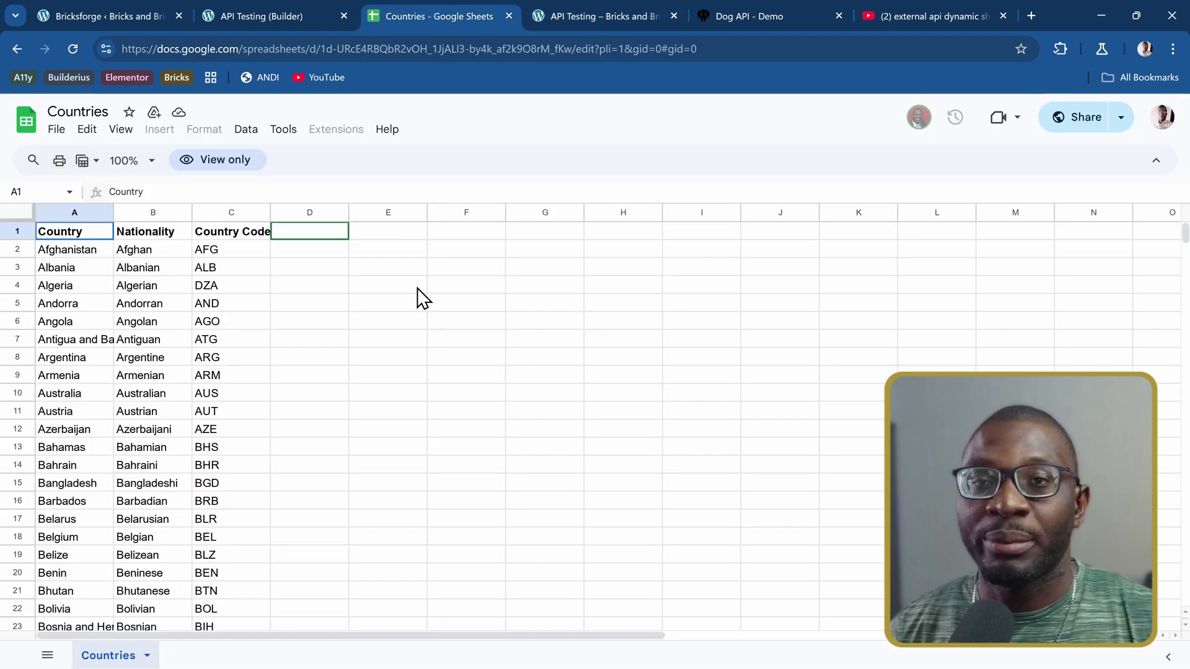
scroll(419, 297, "down", 7)
scroll(418, 298, "up", 4)
scroll(419, 298, "up", 3)
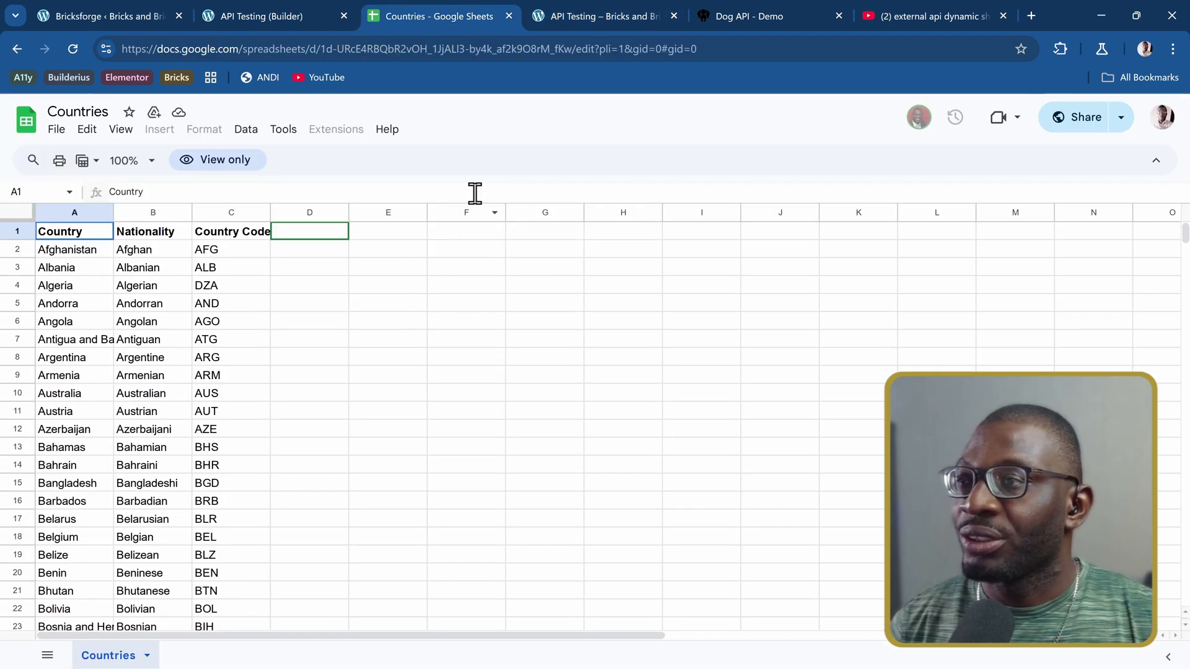
mouse_move(590, 16)
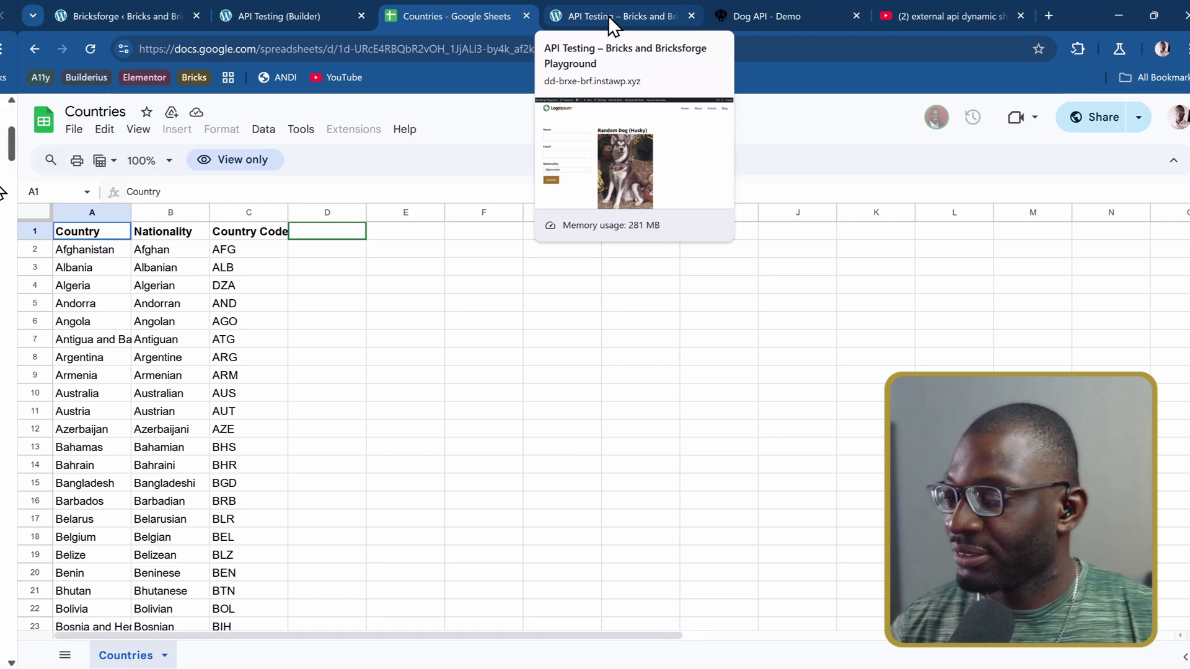
left_click(932, 16)
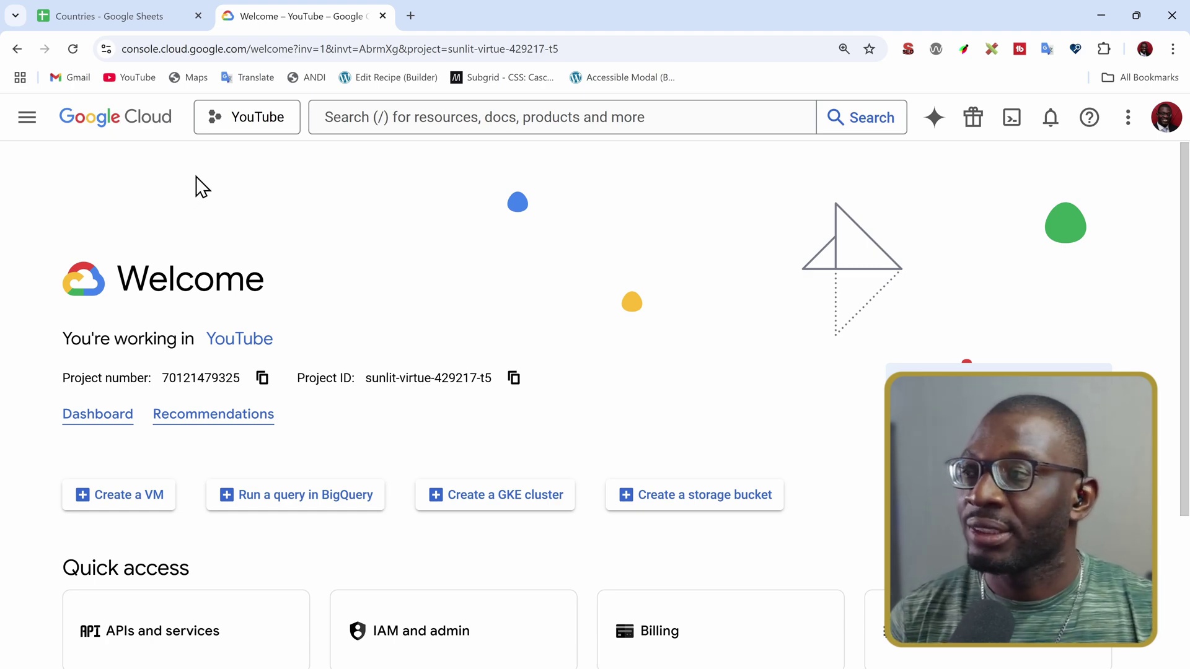
Choose the YouTube project, not Tuts, as the working Google Cloud project
left_click(239, 131)
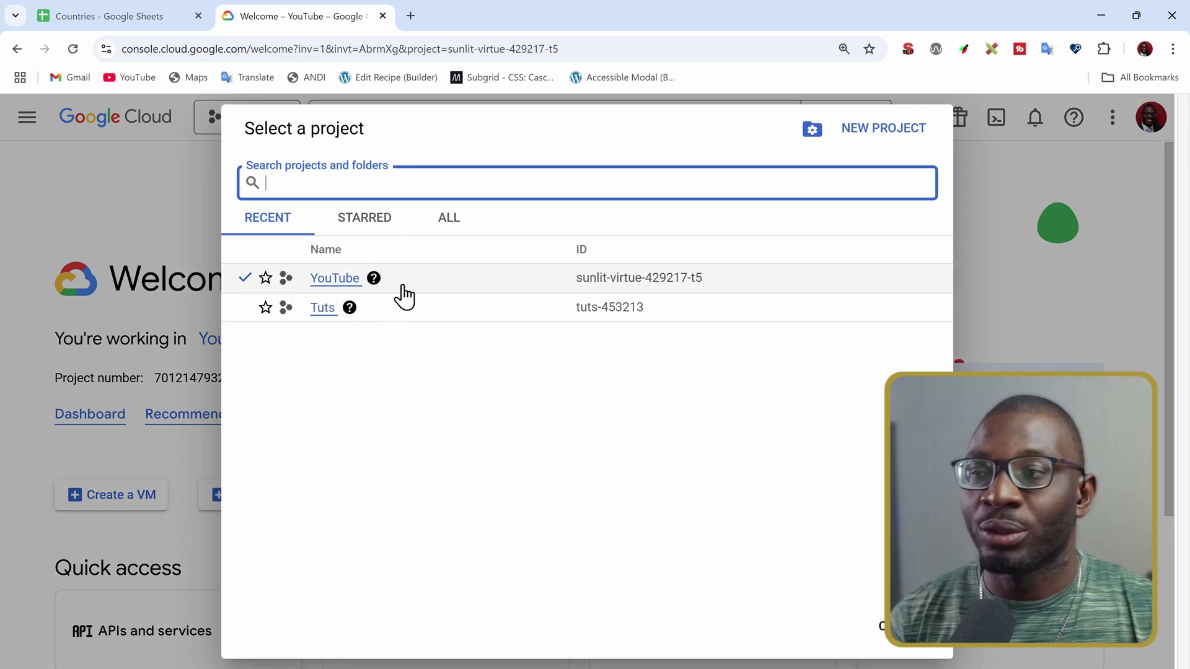
left_click(314, 284)
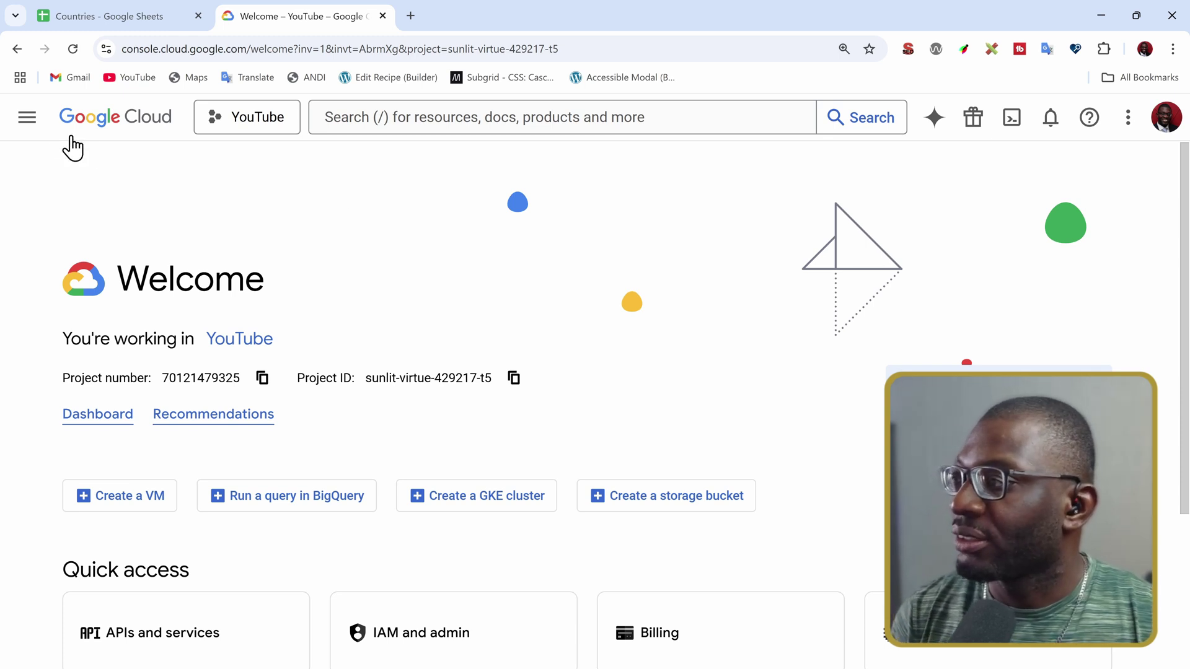
Search the API library for 'SHEET API' and open the Google Sheets API service details
left_click(30, 121)
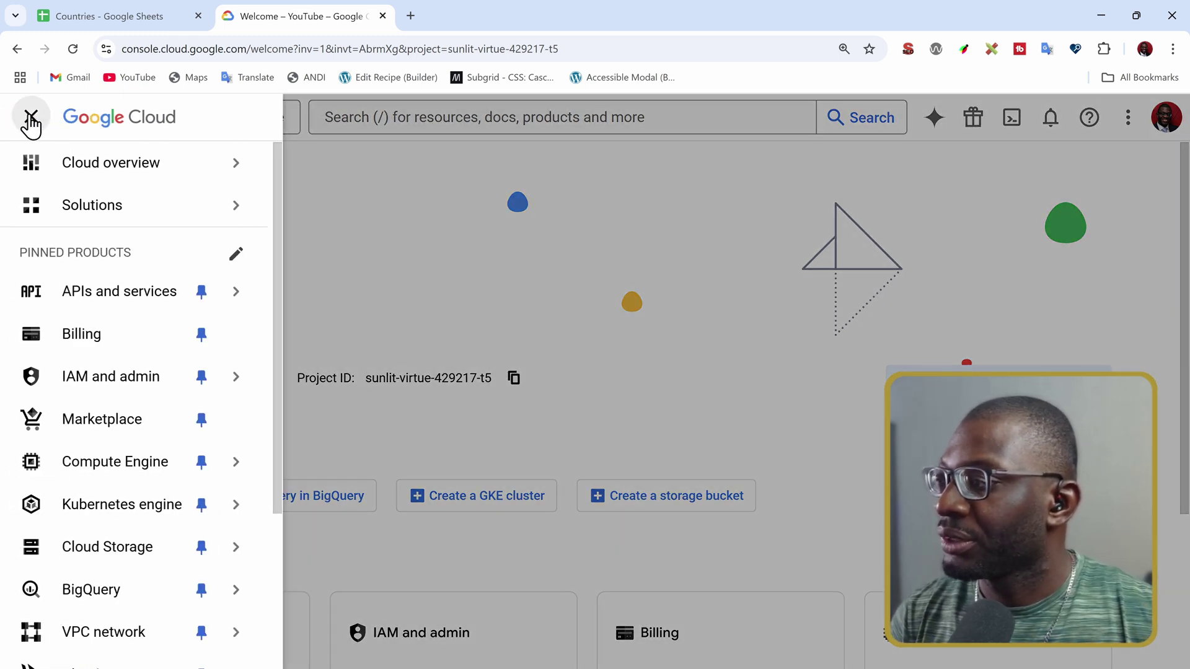
mouse_move(127, 304)
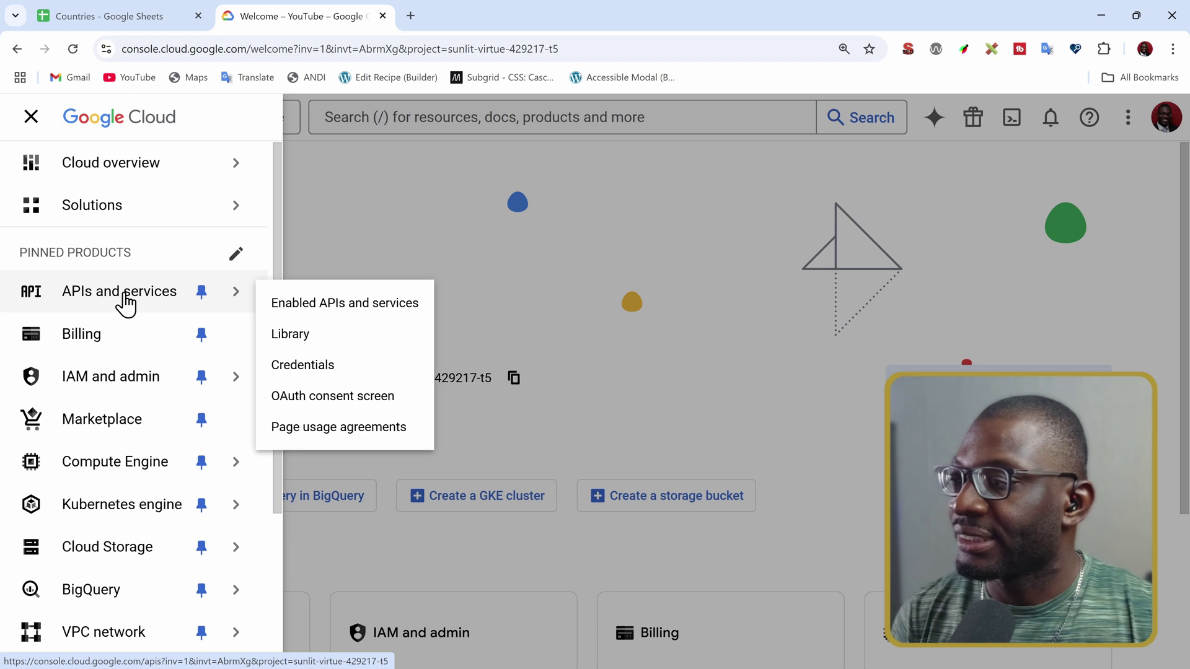
left_click(126, 303)
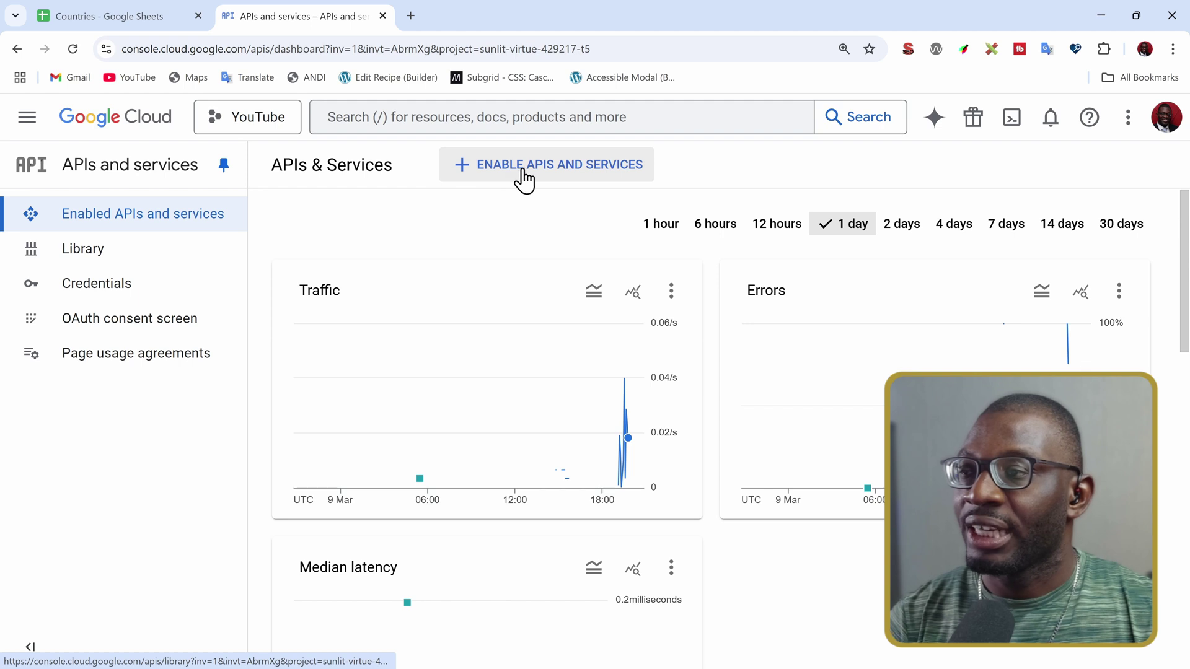
left_click(560, 180)
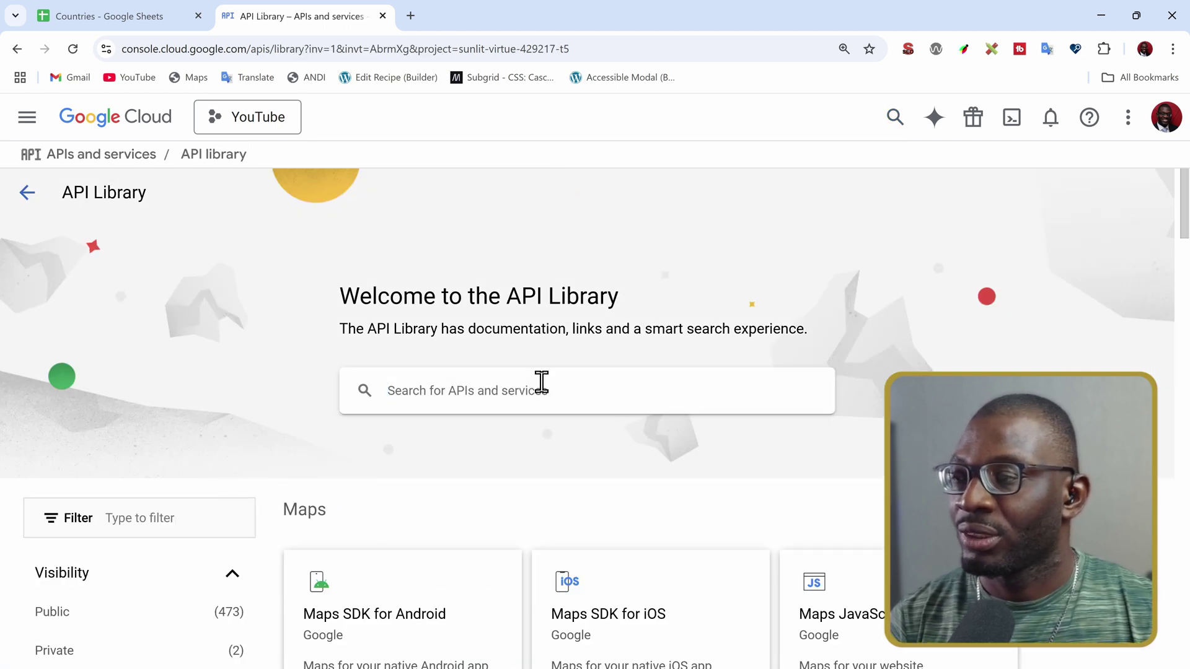
left_click(464, 391)
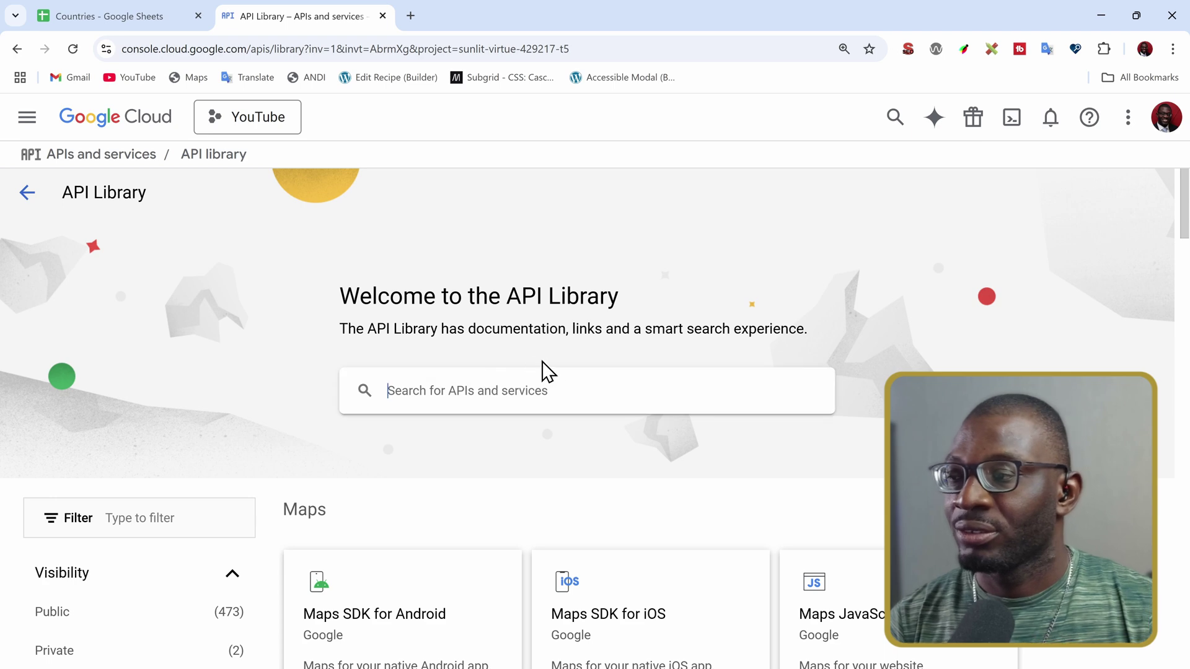
type("SHEET API")
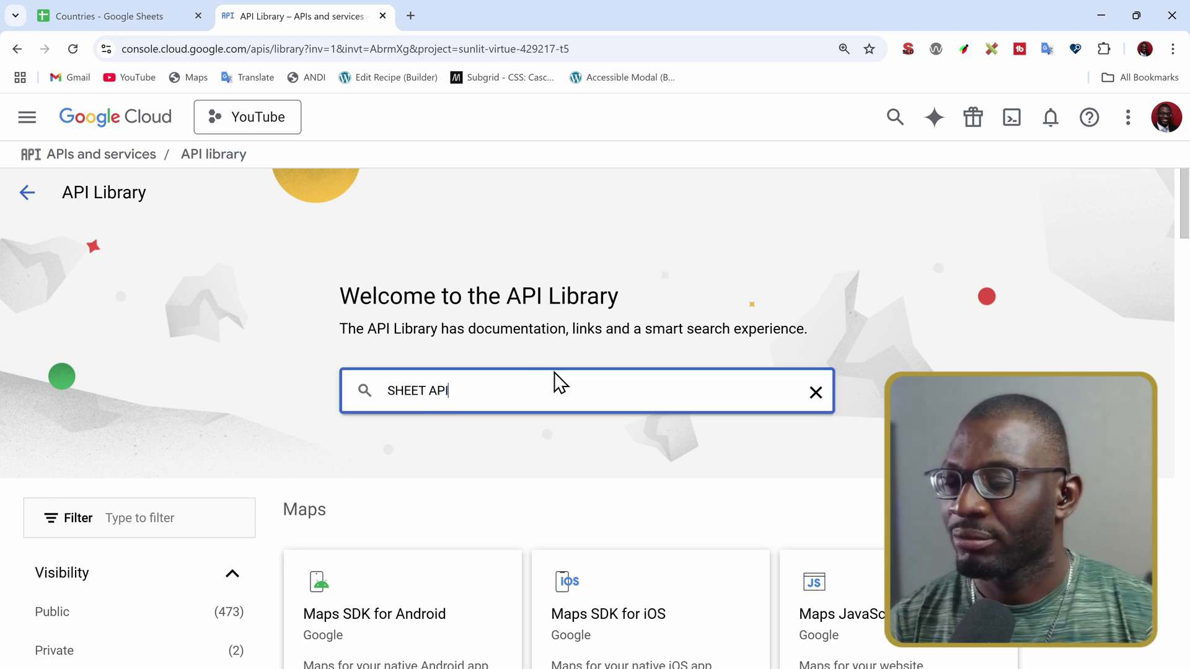
key("Return")
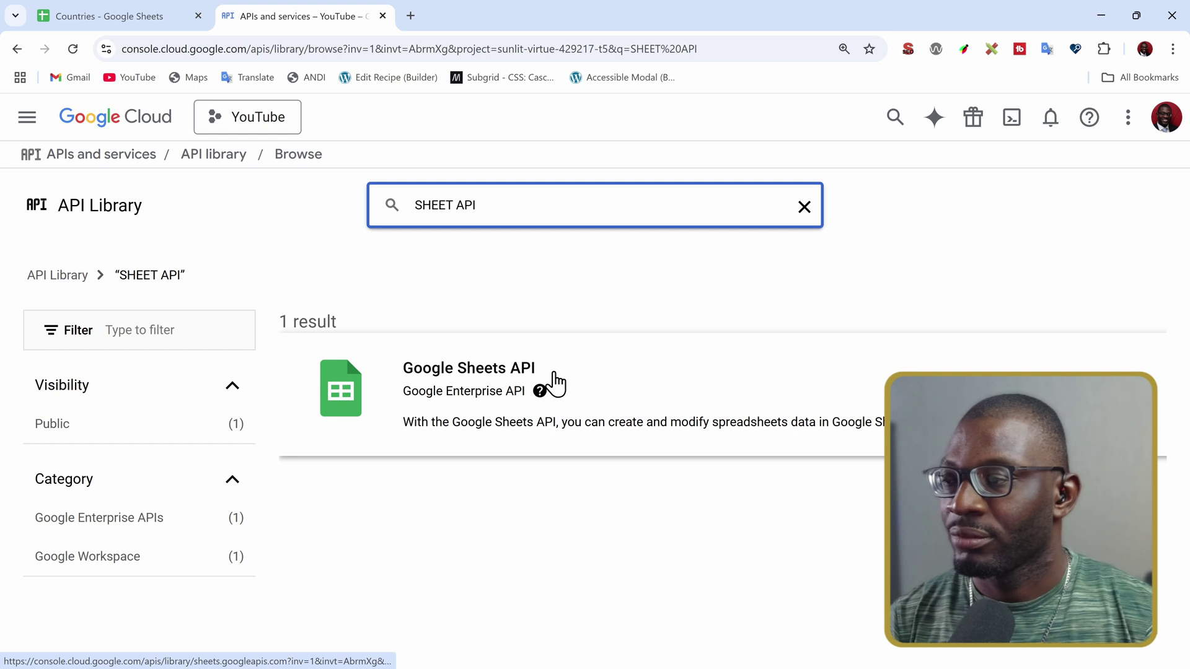
left_click(474, 372)
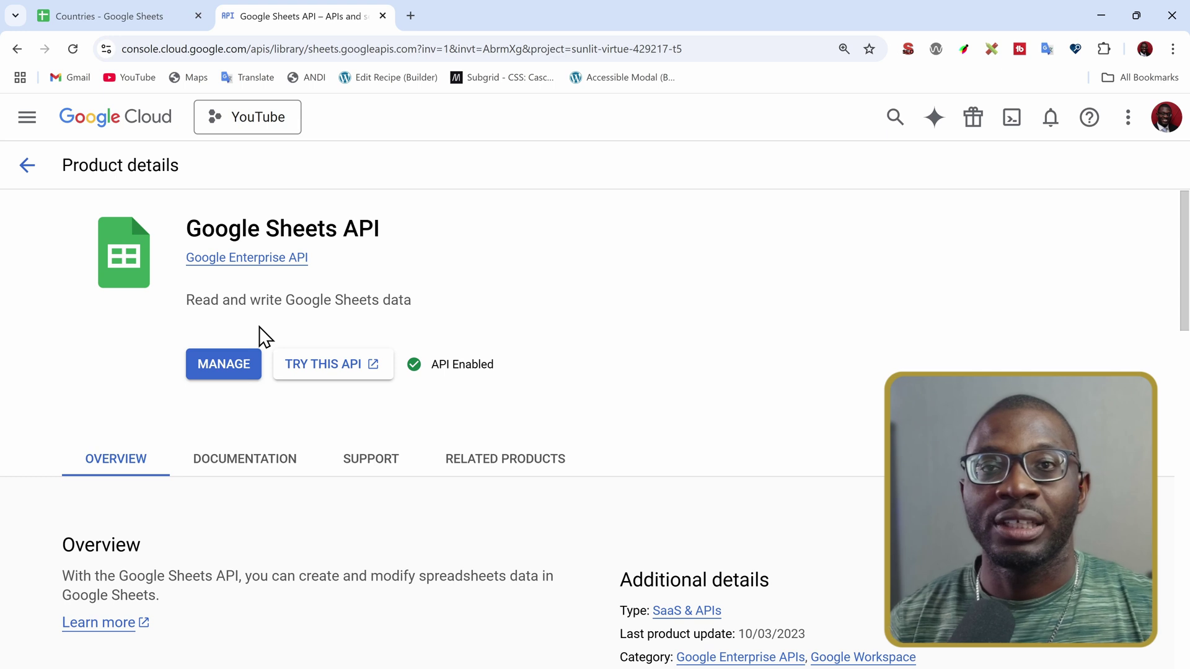
left_click(234, 372)
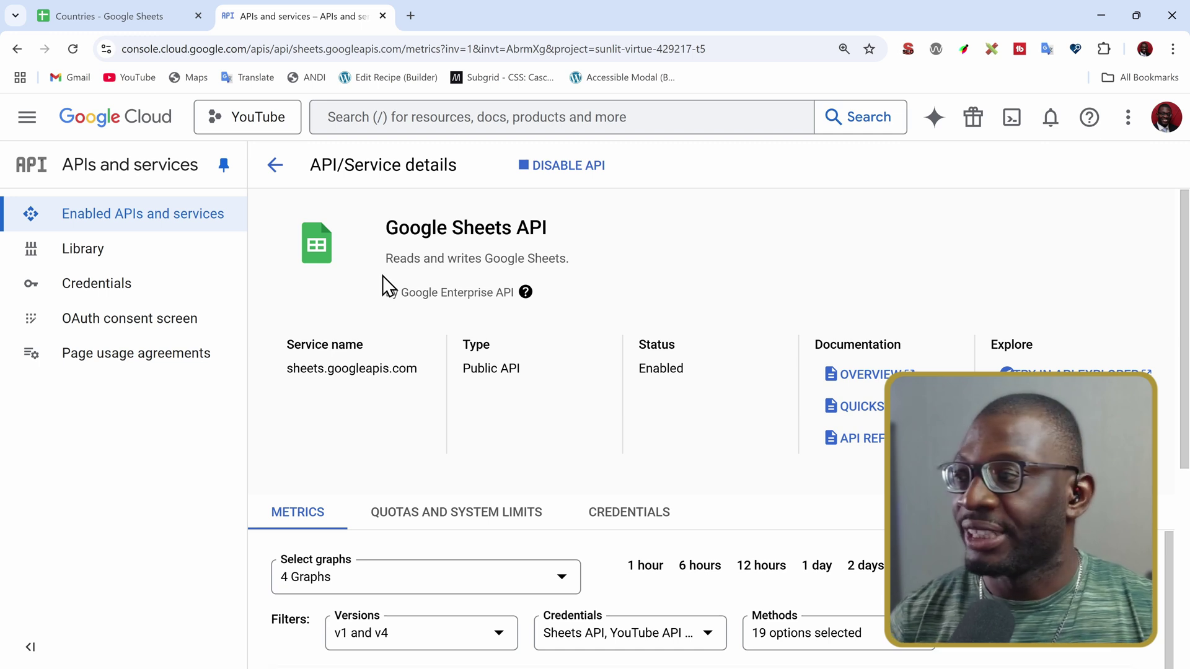
Create a new API key, 'API key 3', under Credentials and open it for editing
left_click(128, 287)
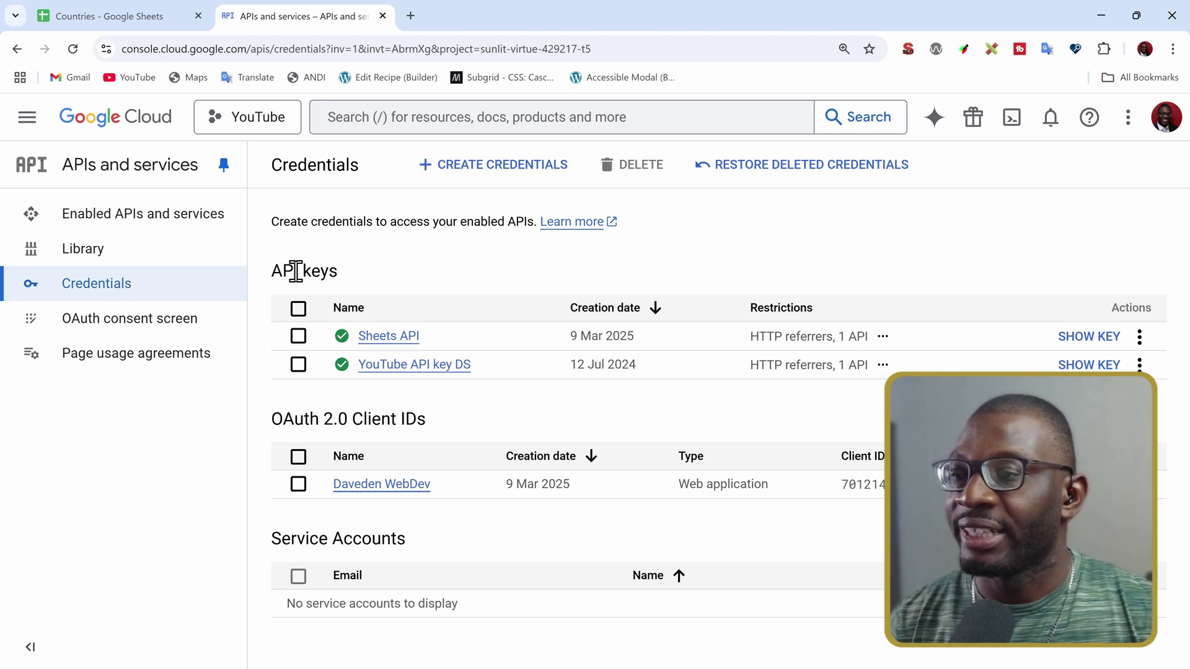
left_click(494, 181)
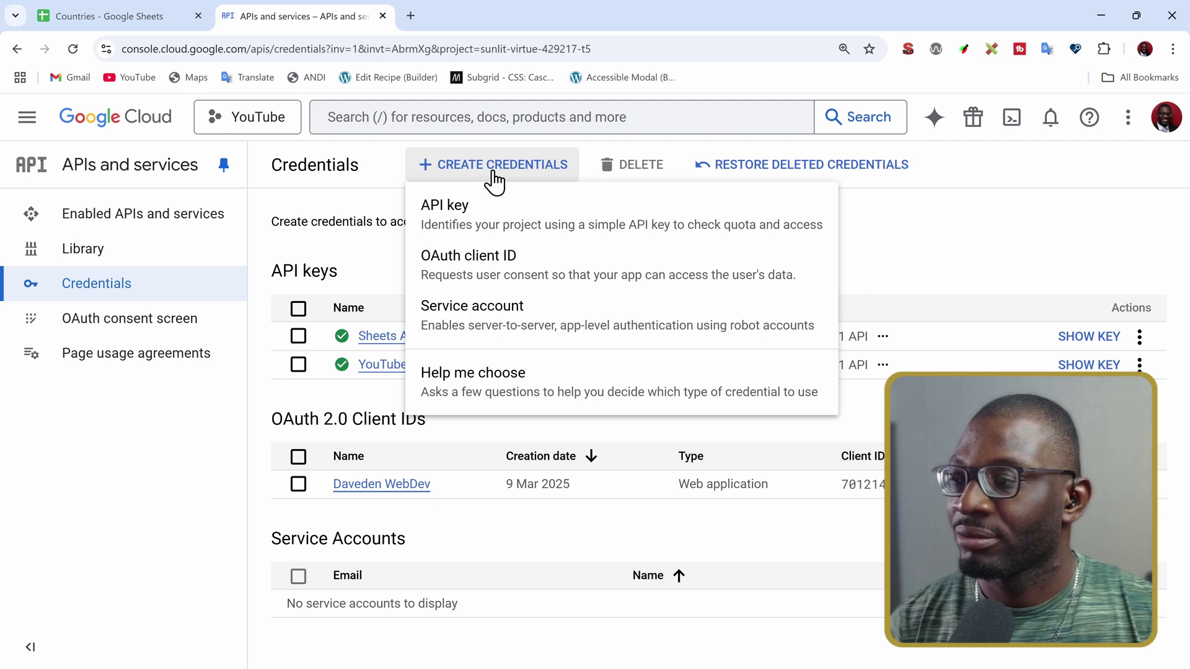
left_click(453, 214)
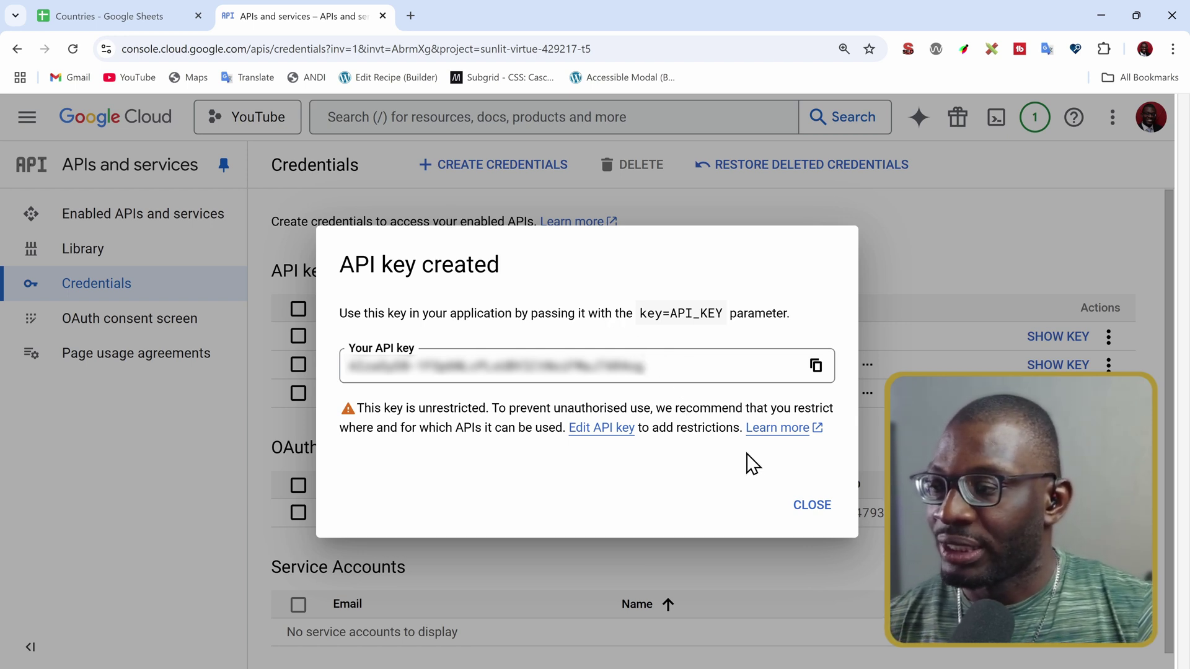
left_click(610, 441)
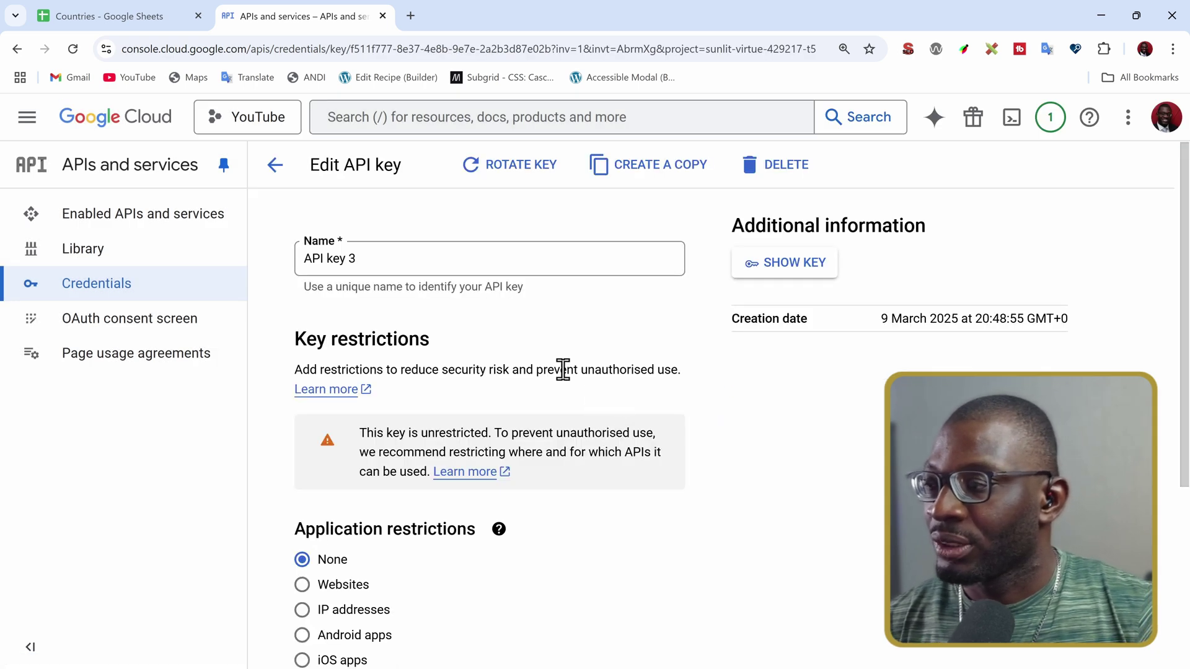
Rename the API key to 'Sheets G'
double_click(462, 266)
triple_click(462, 266)
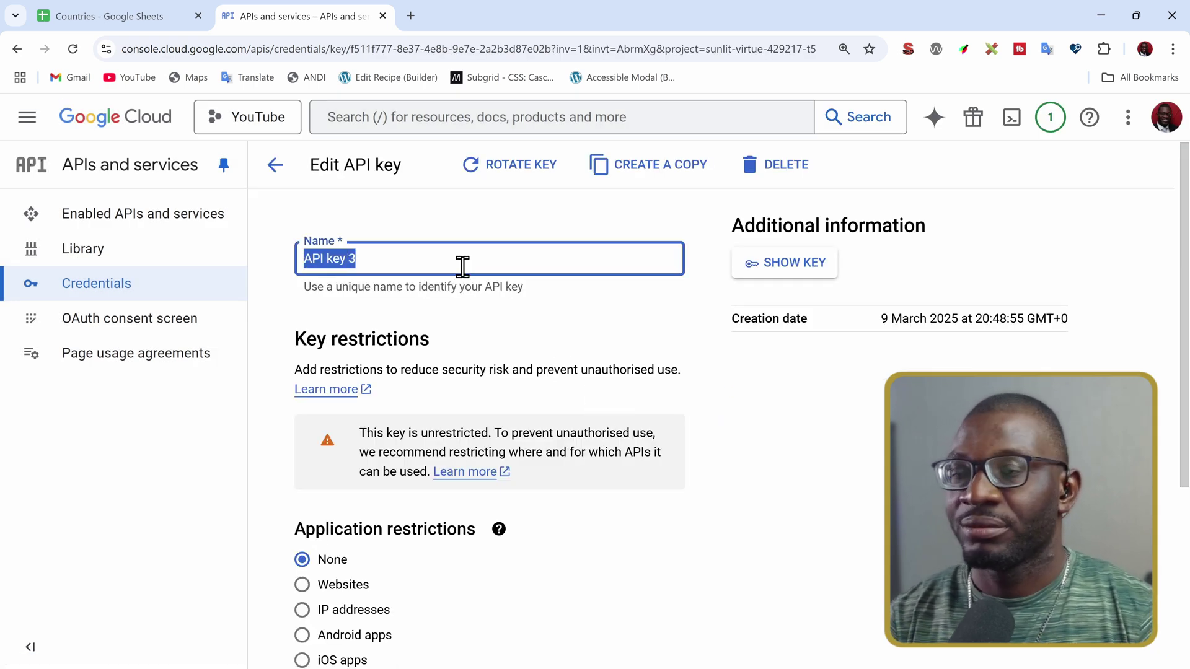
type("Sheets ")
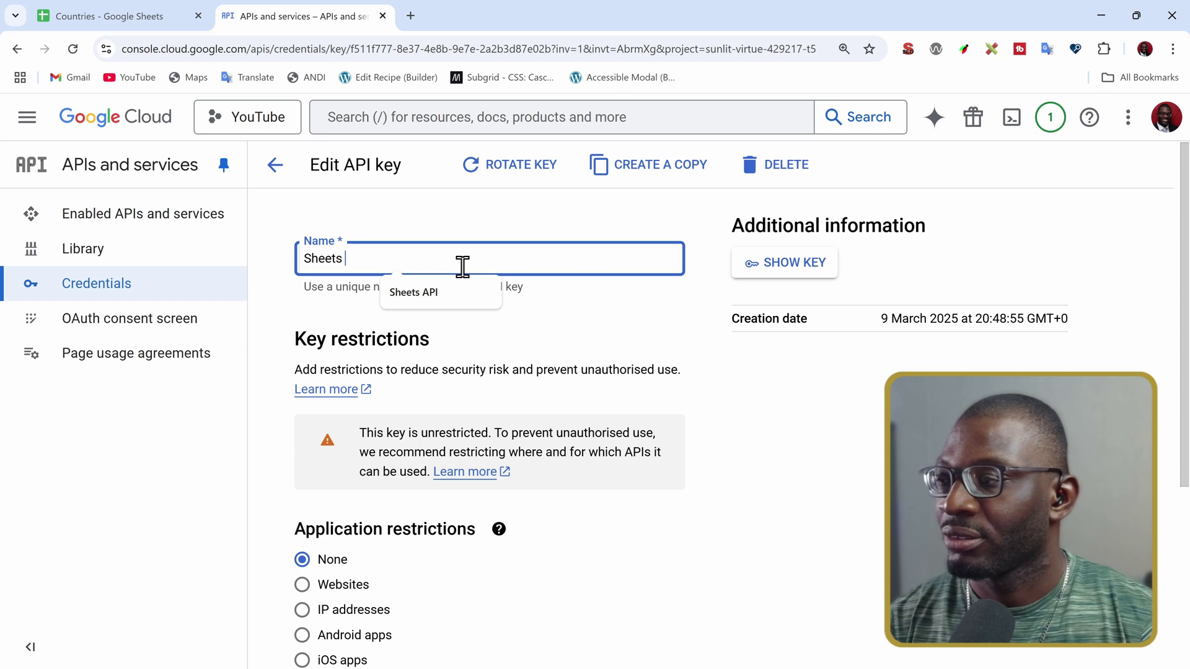
type("GAPi")
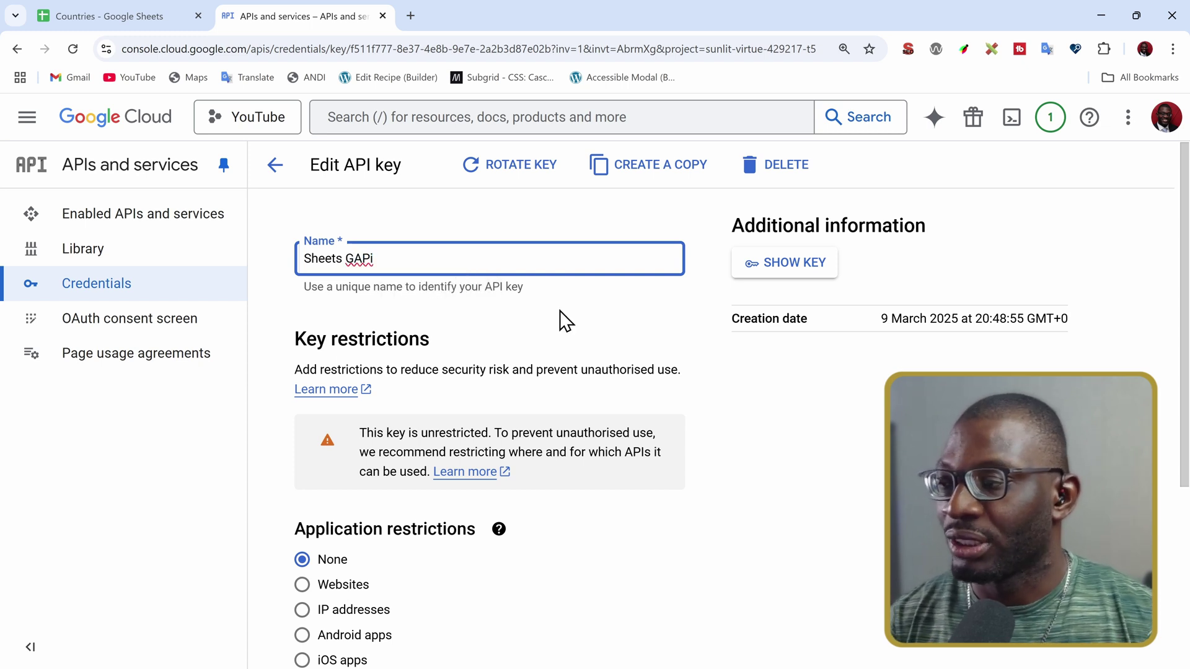
scroll(587, 325, "down", 2)
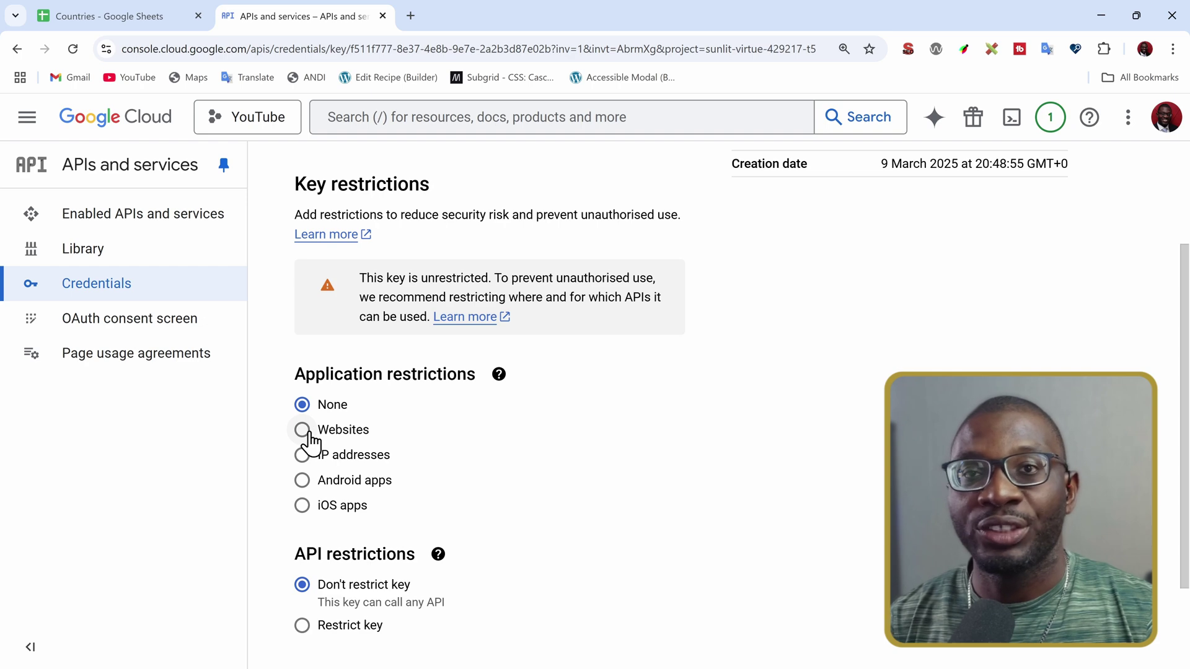
Add a daveden.co.uk/* website restriction, then leave the key page without saving
left_click(336, 431)
scroll(481, 417, "down", 3)
scroll(390, 375, "down", 2)
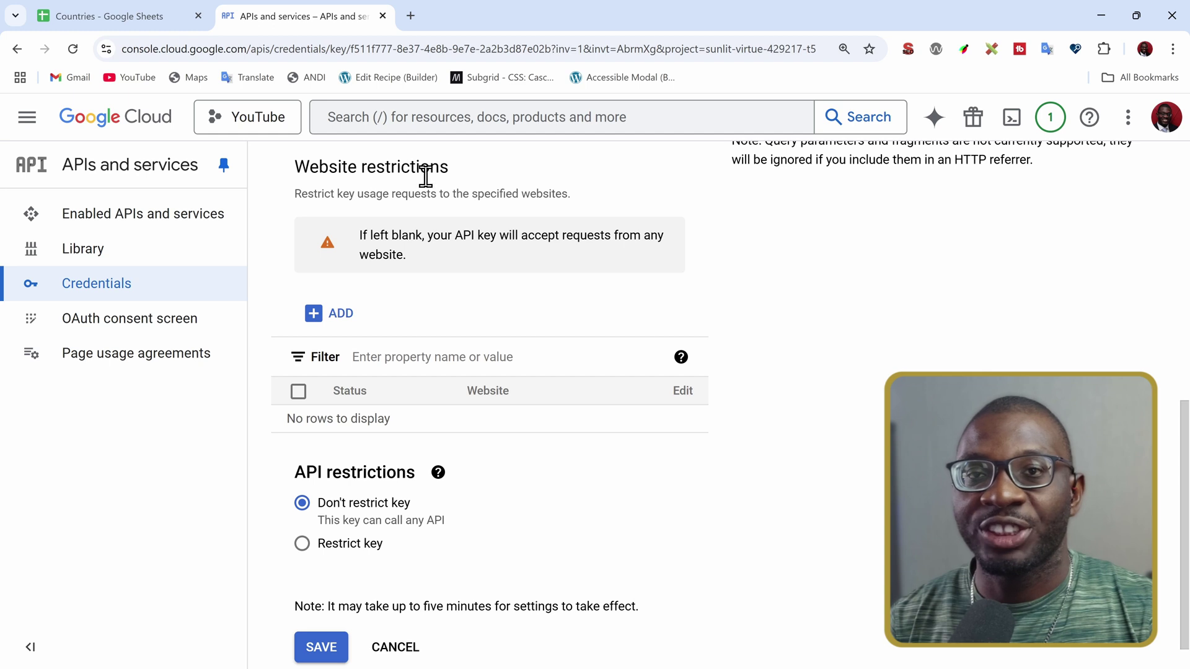
left_click(333, 313)
scroll(478, 288, "down", 3)
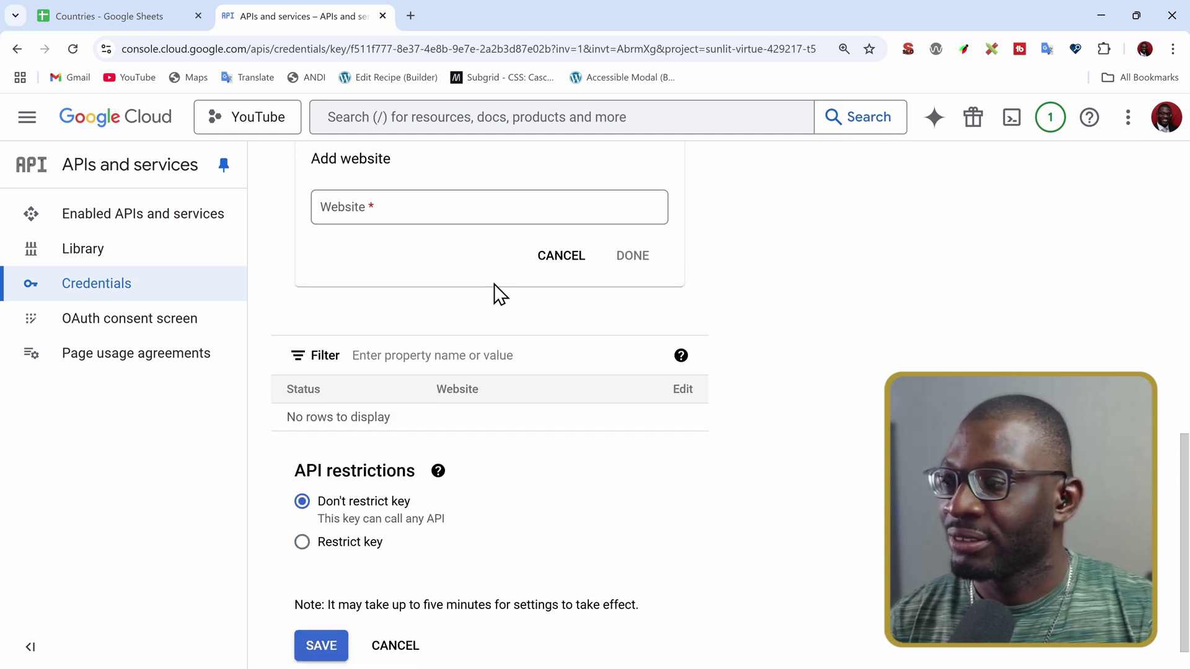
left_click(412, 205)
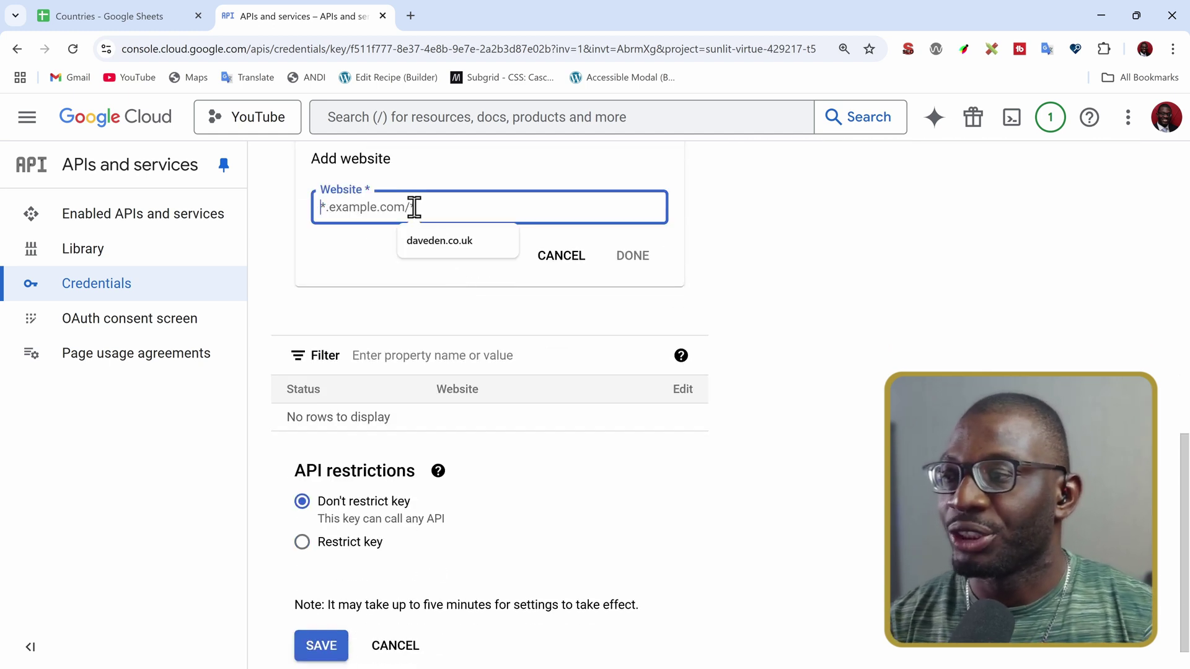
left_click(443, 244)
type("/*")
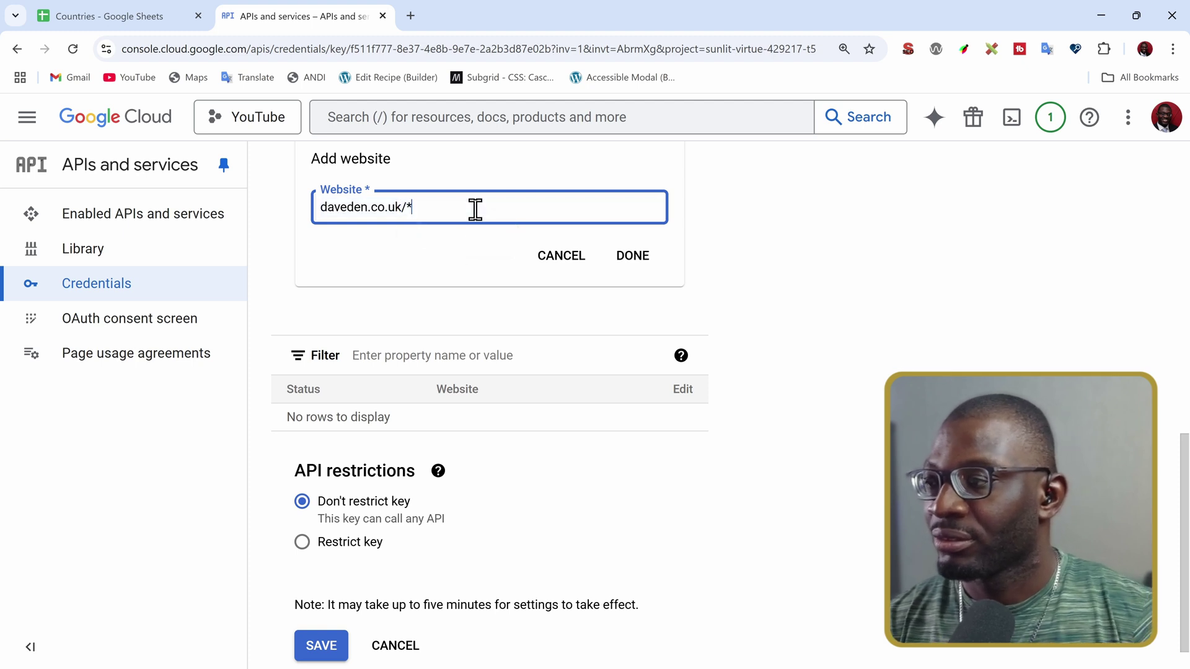
left_click(630, 259)
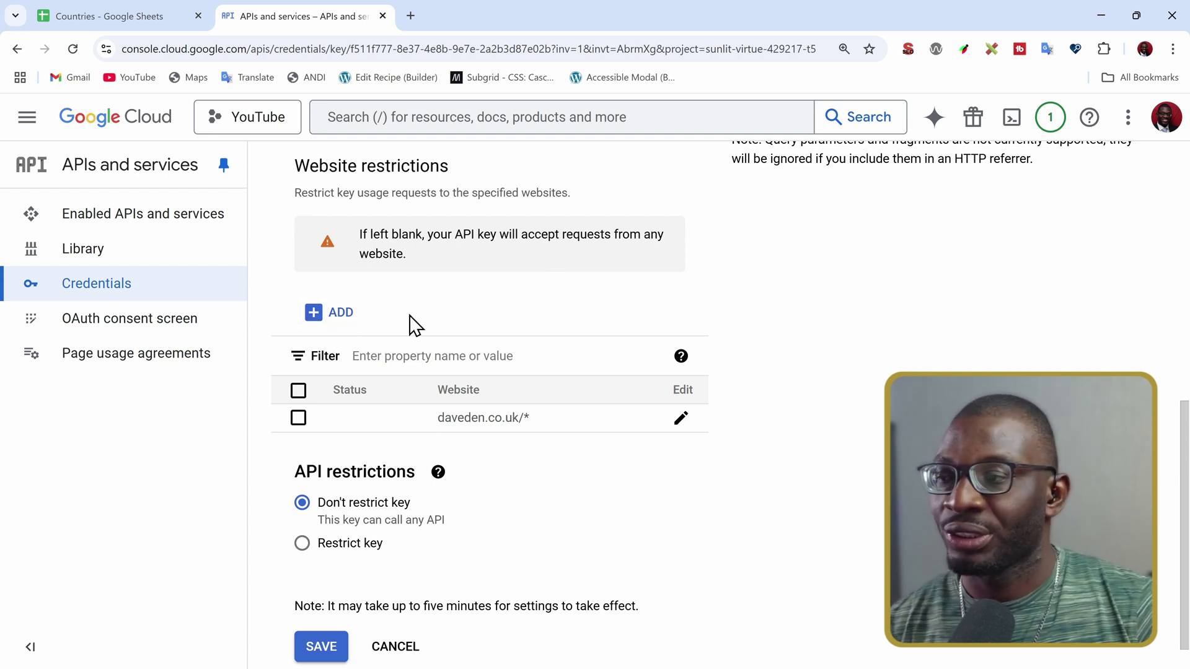
scroll(411, 322, "down", 1)
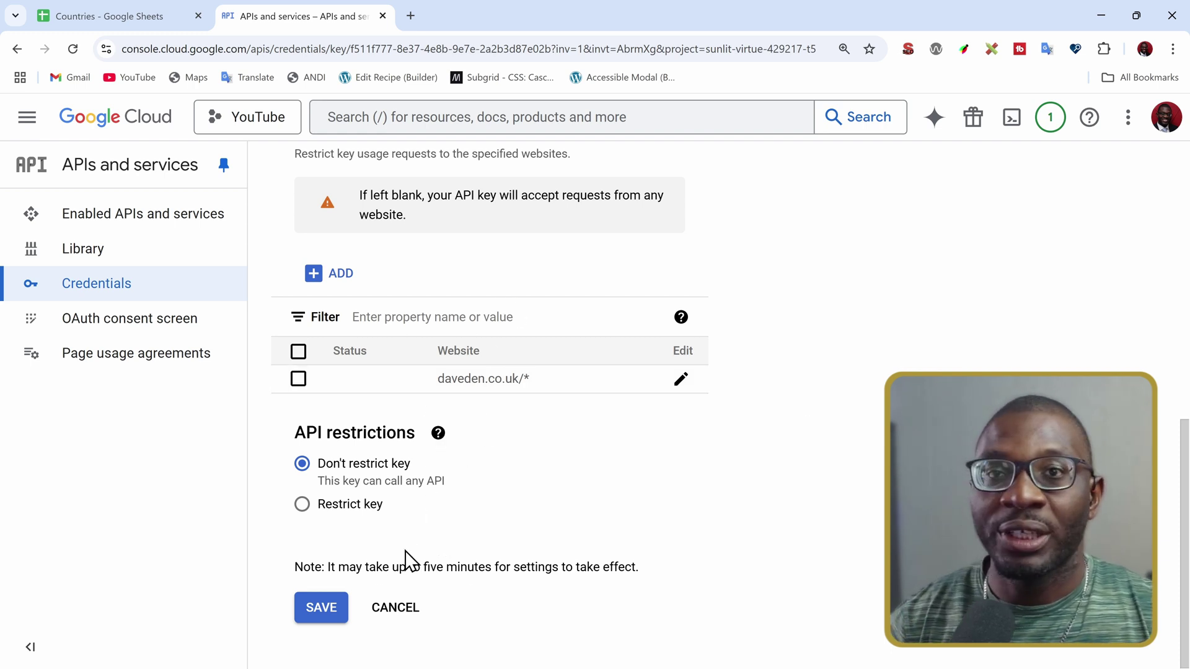
left_click(395, 608)
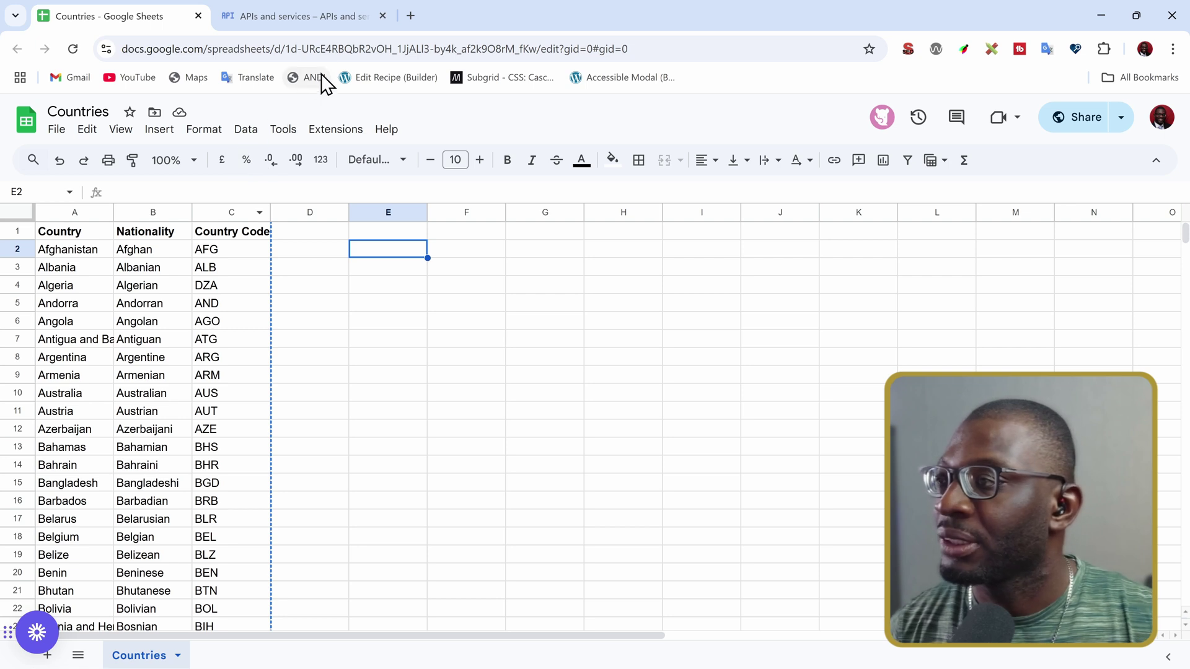
Select only the spreadsheet ID in the Countries sheet's web address
left_click(313, 51)
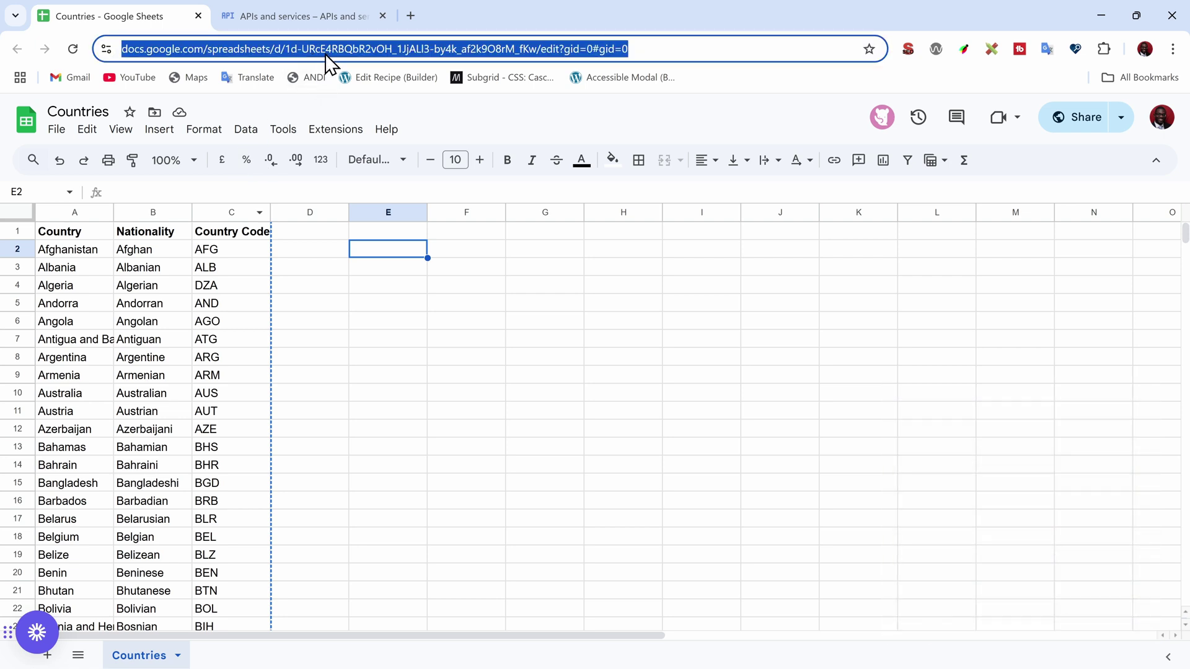
left_click(285, 48)
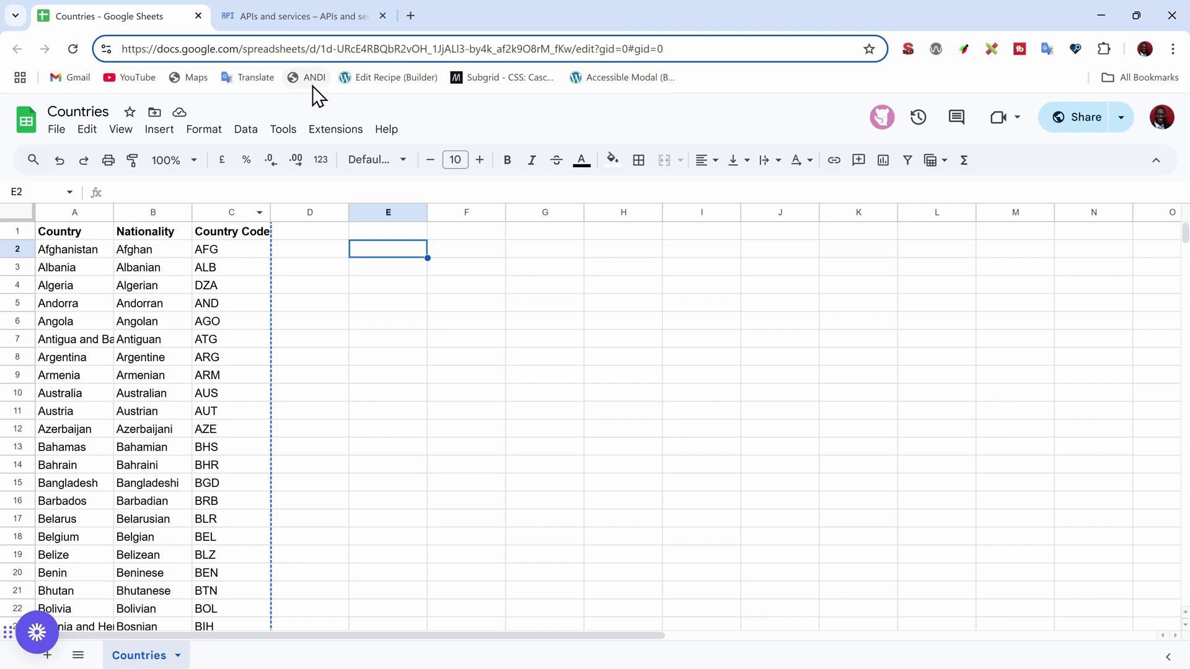
left_click_drag(323, 49, 567, 81)
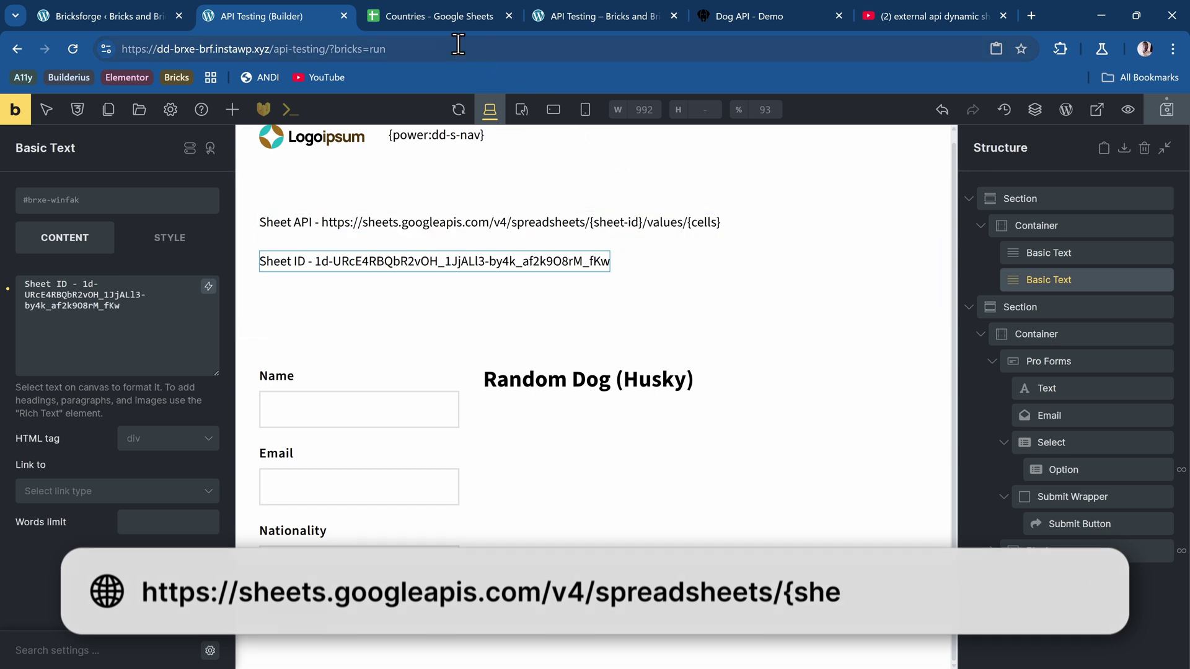
Select the Countries data range A1:C194 and highlight its reference in the Name box
left_click(427, 17)
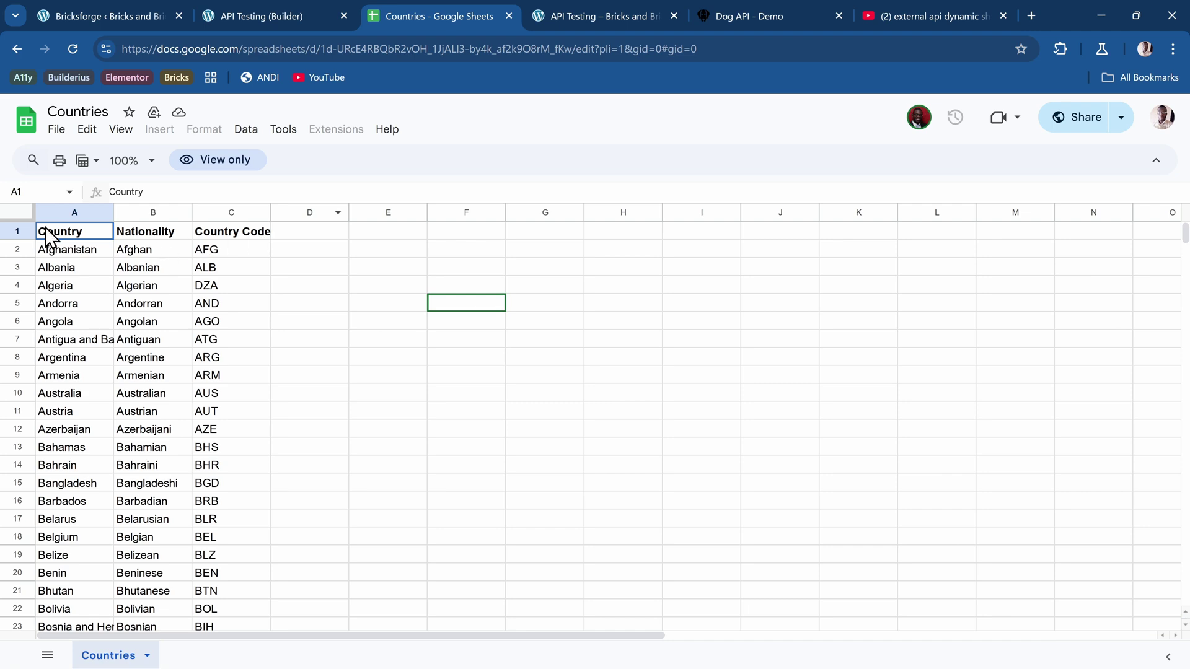
left_click_drag(38, 238, 178, 335)
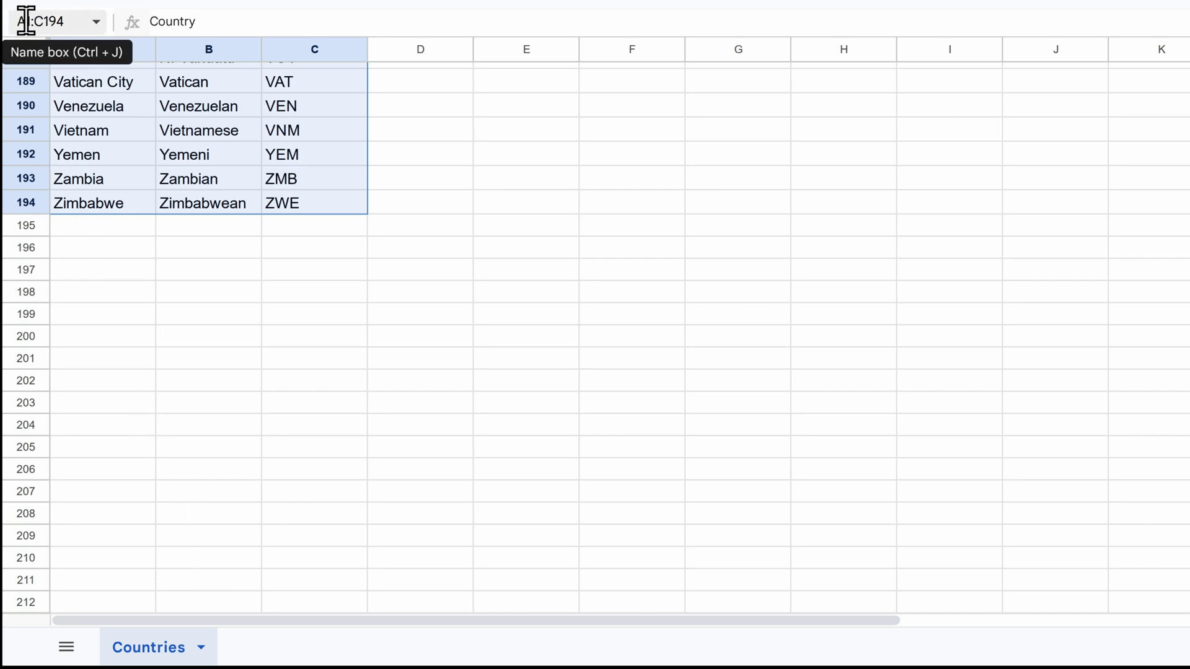
scroll(99, 310, "up", 3)
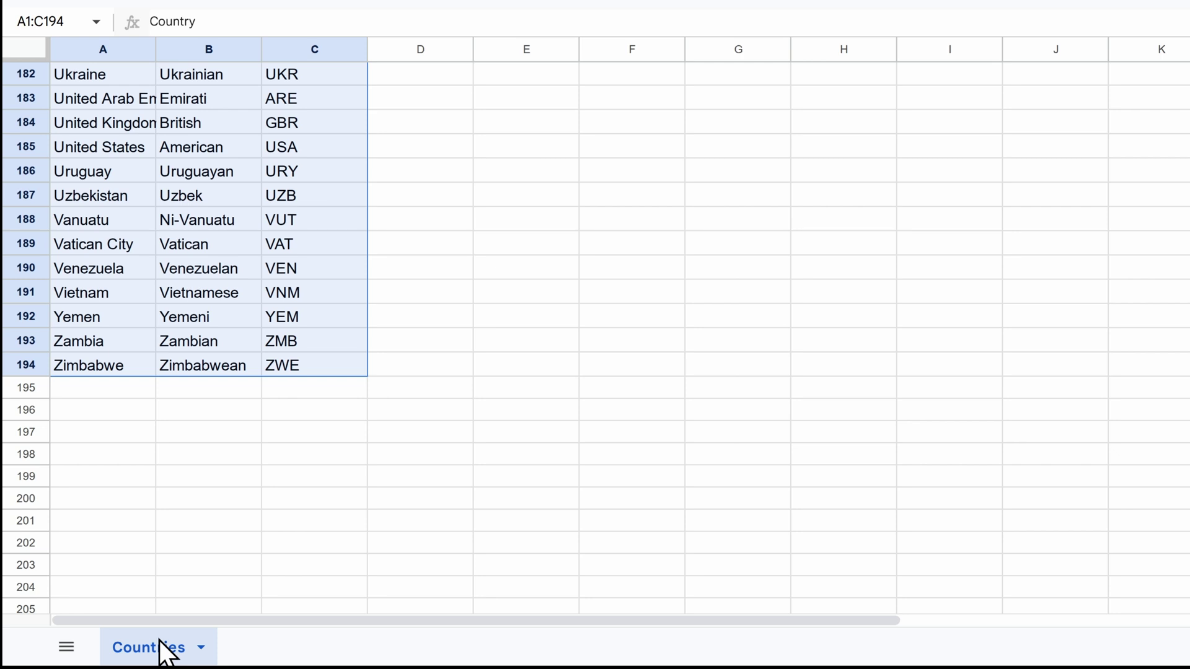
left_click(25, 21)
key("ctrl+c")
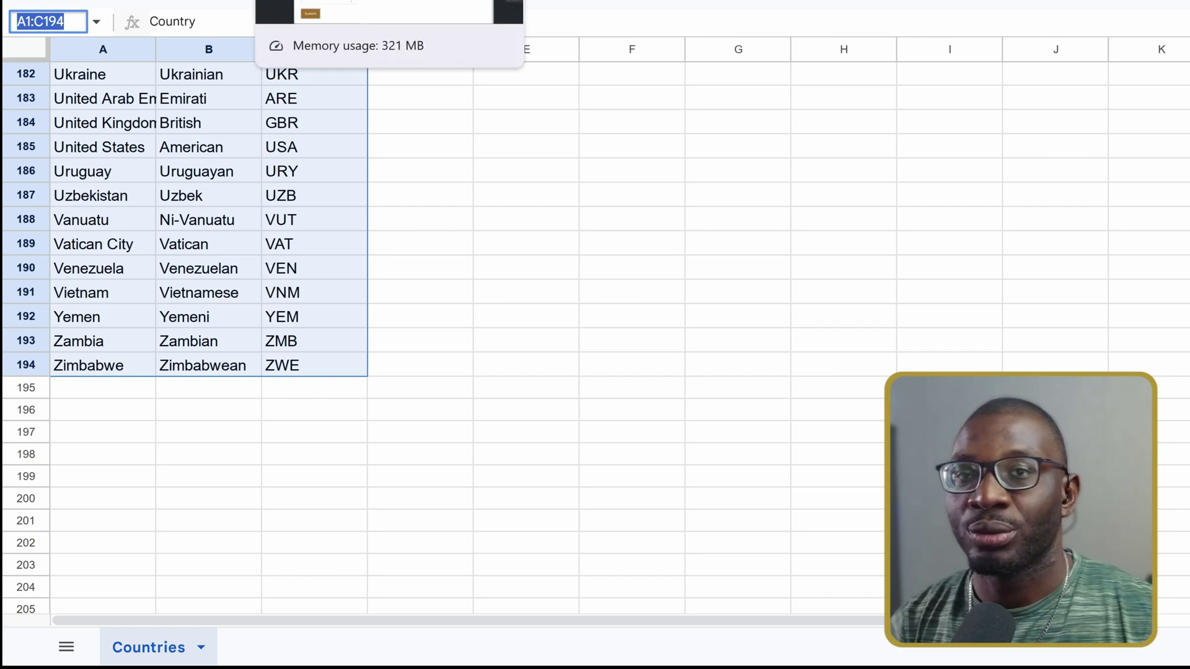
Duplicate the Sheet ID text line and change its text to 'Cells - Countries!A1:C194'
left_click(232, 18)
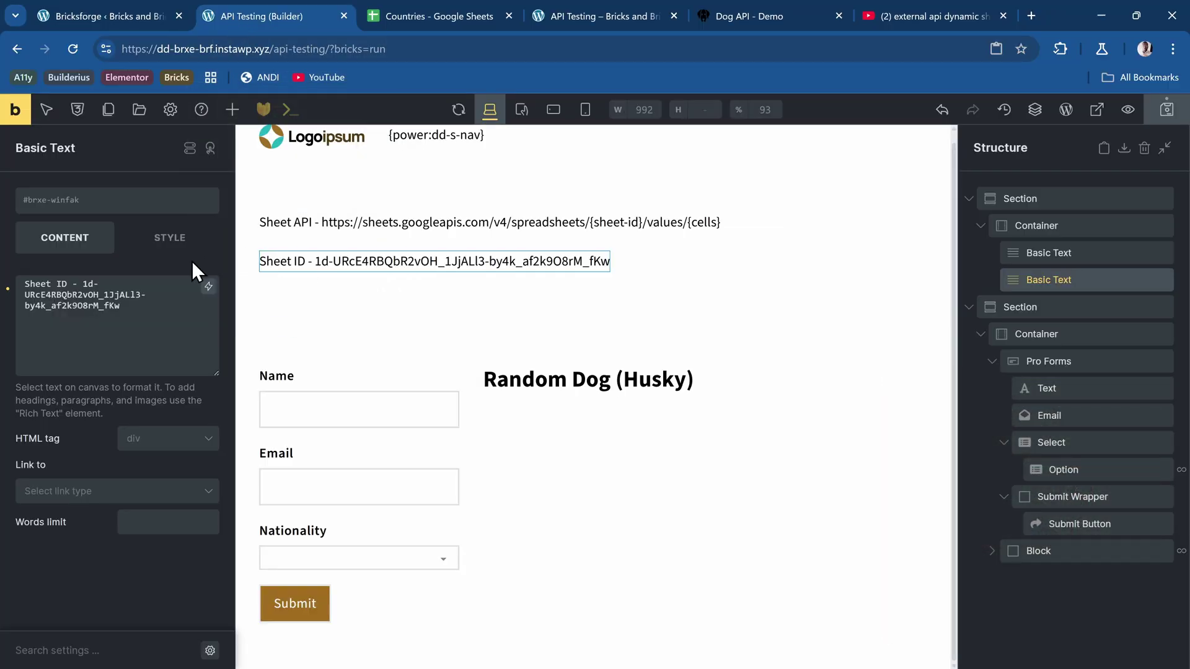
right_click(1062, 279)
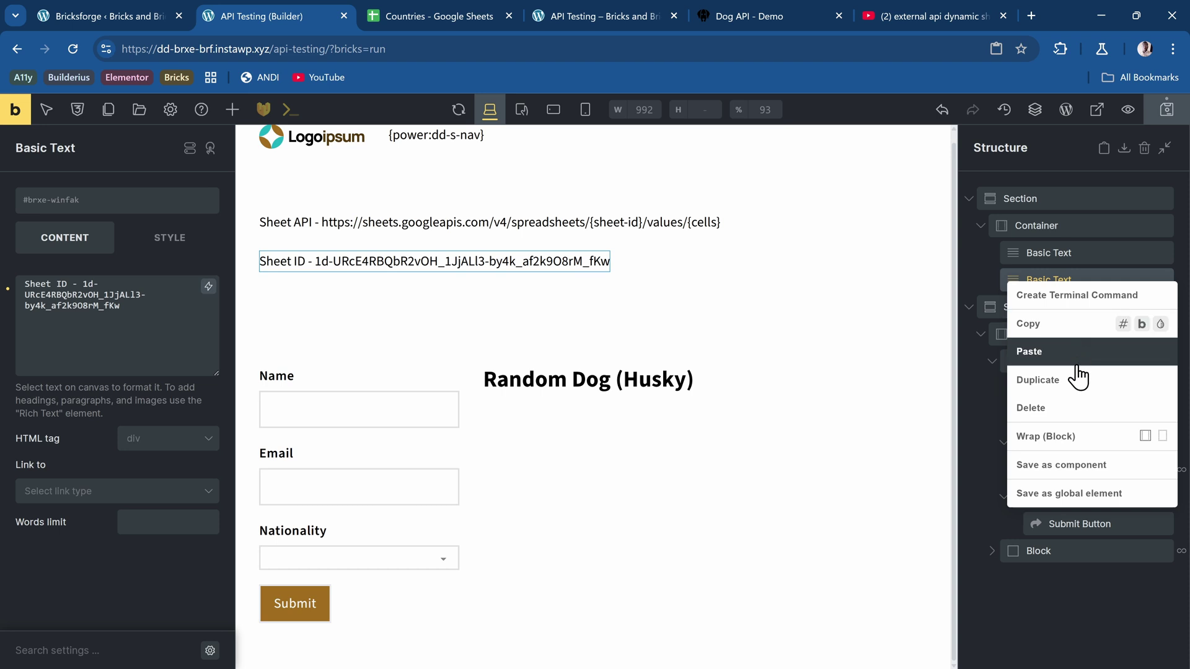
left_click(1013, 352)
double_click(425, 307)
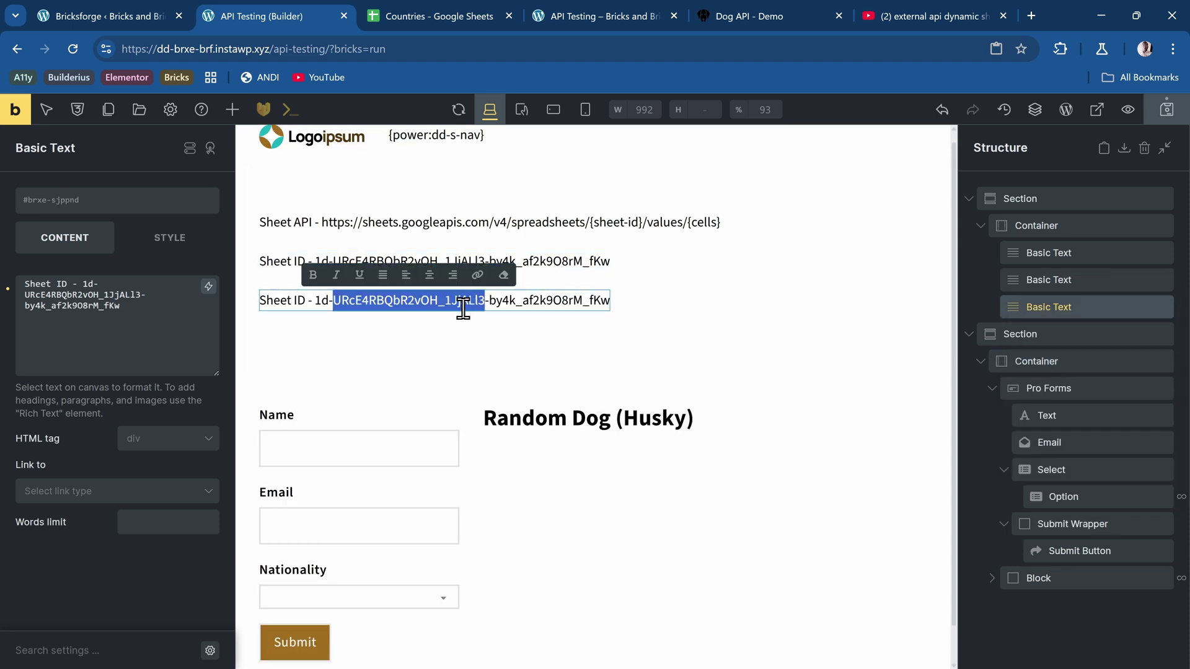
left_click(82, 351)
key("ctrl+a")
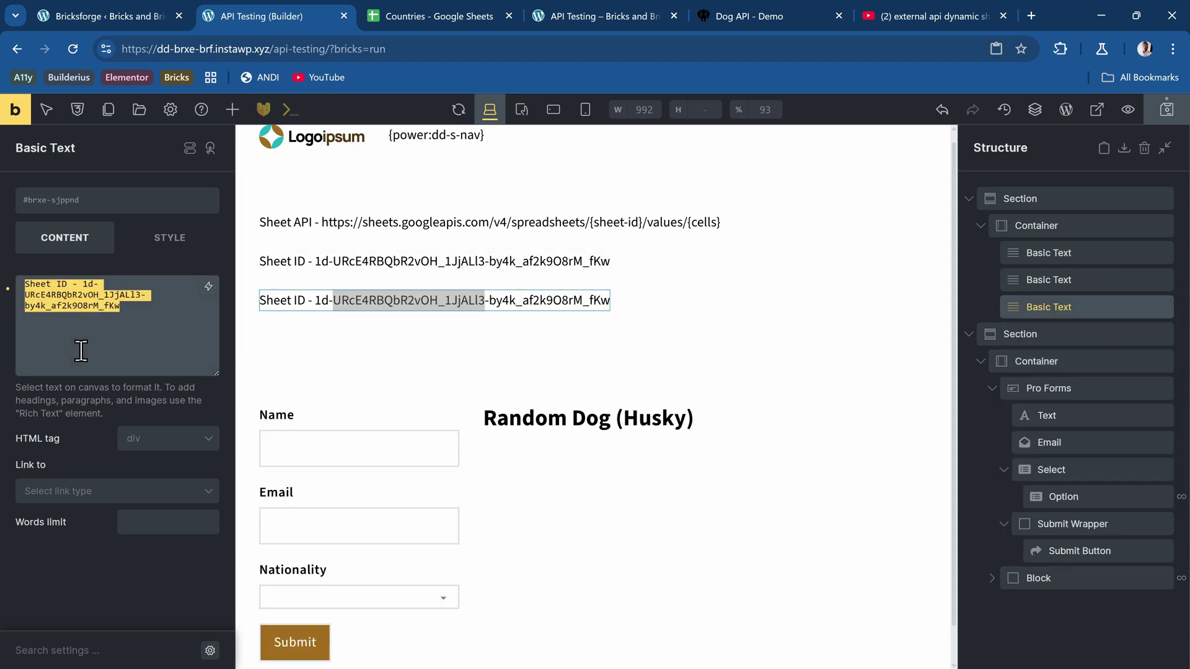
type("Cells - Countries!")
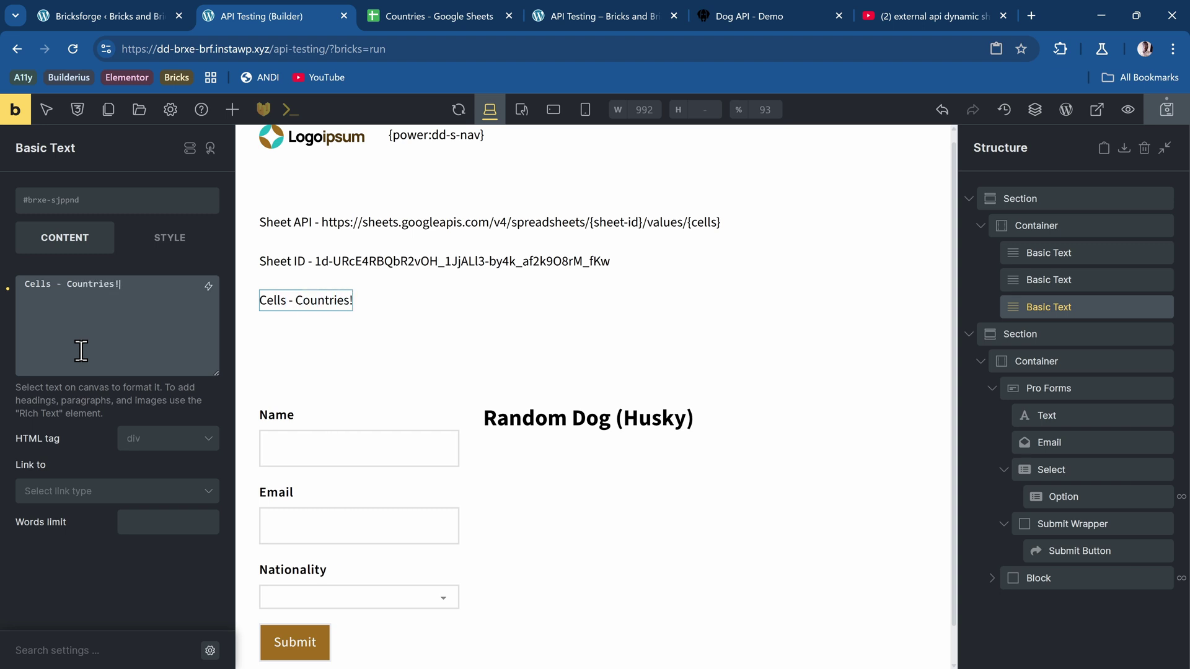
key("ctrl+v")
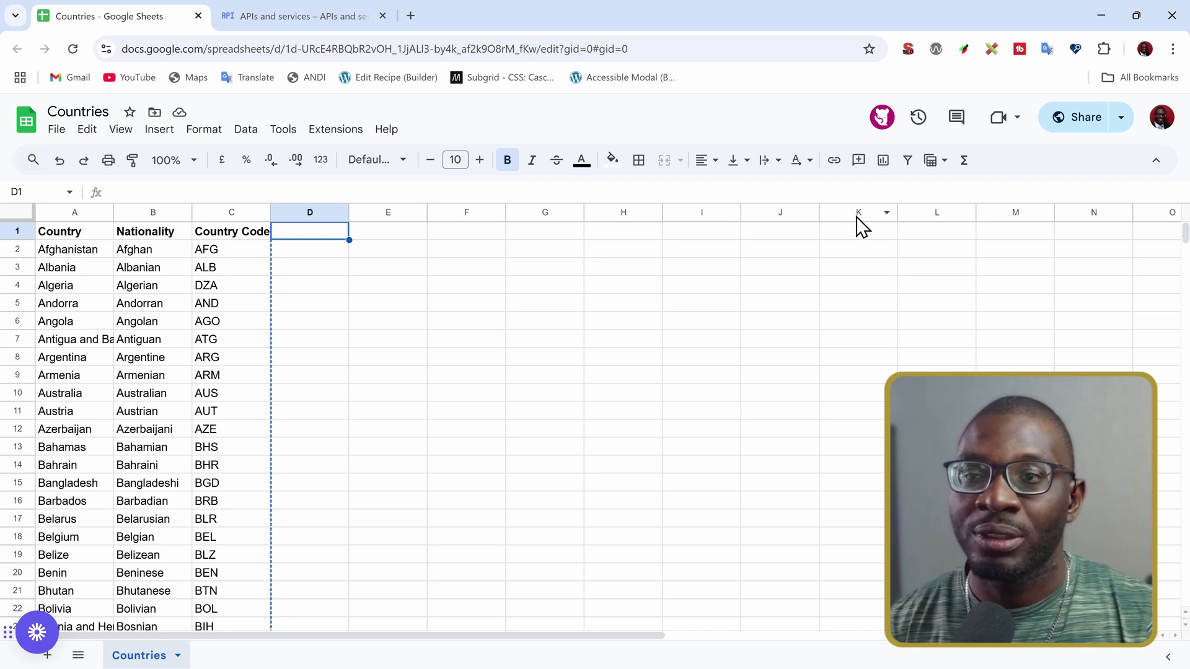
left_click(1082, 124)
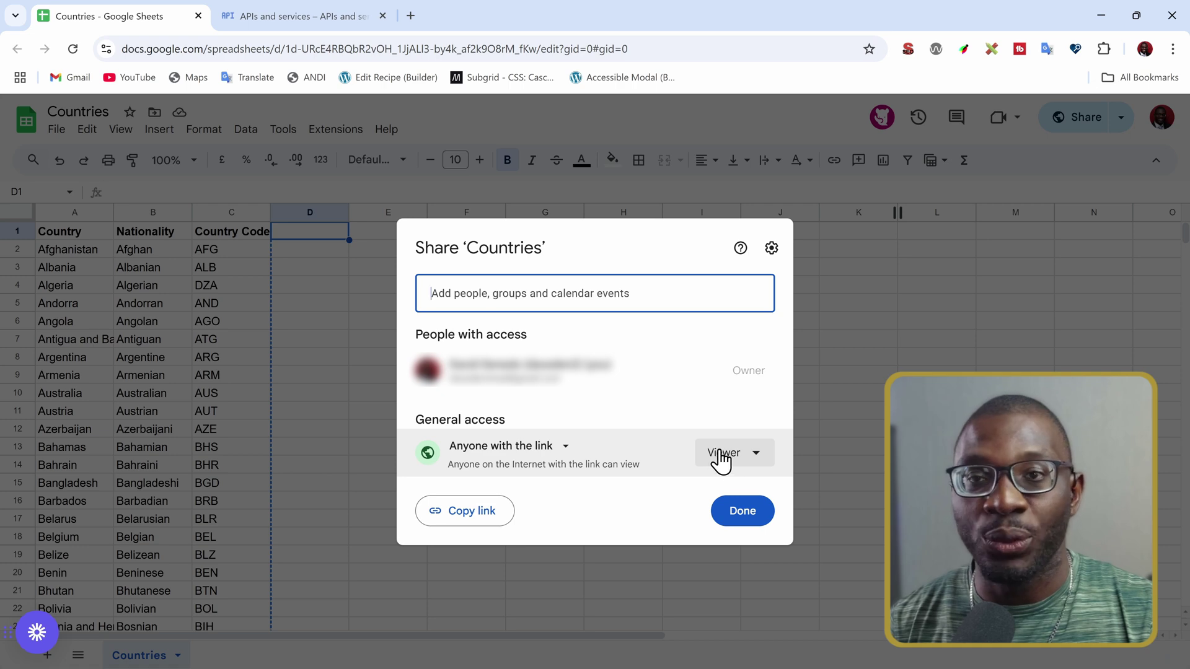
left_click(741, 519)
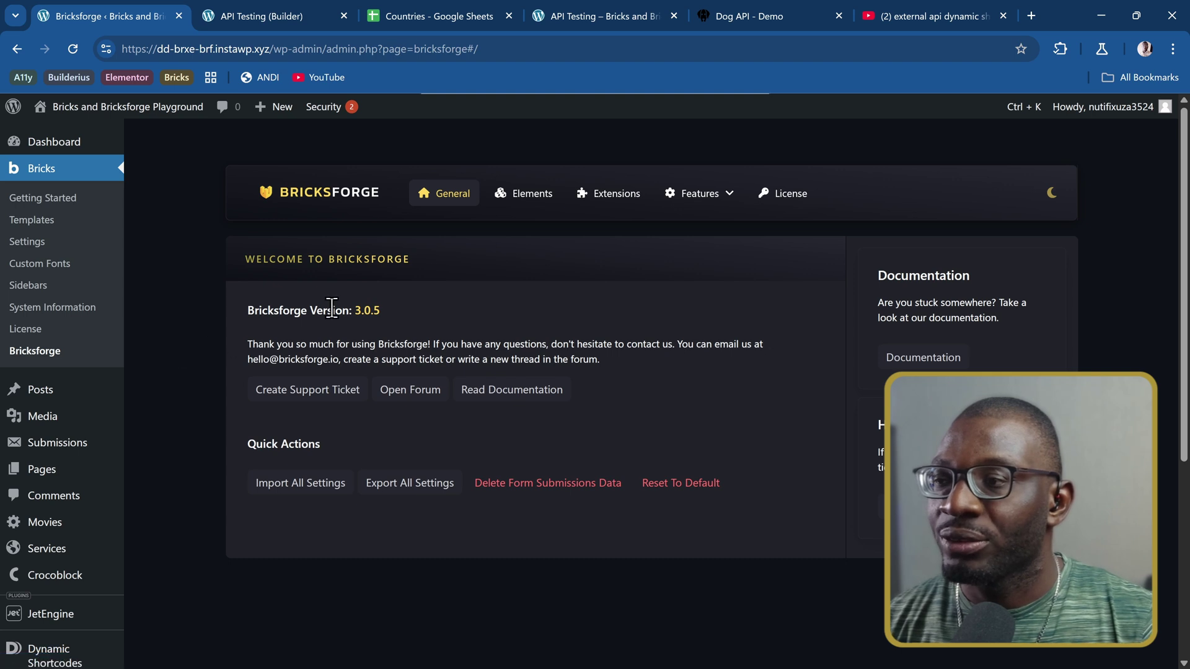
Go through Bricksforge Extensions and Features to reach the API Query Builder
left_click(617, 197)
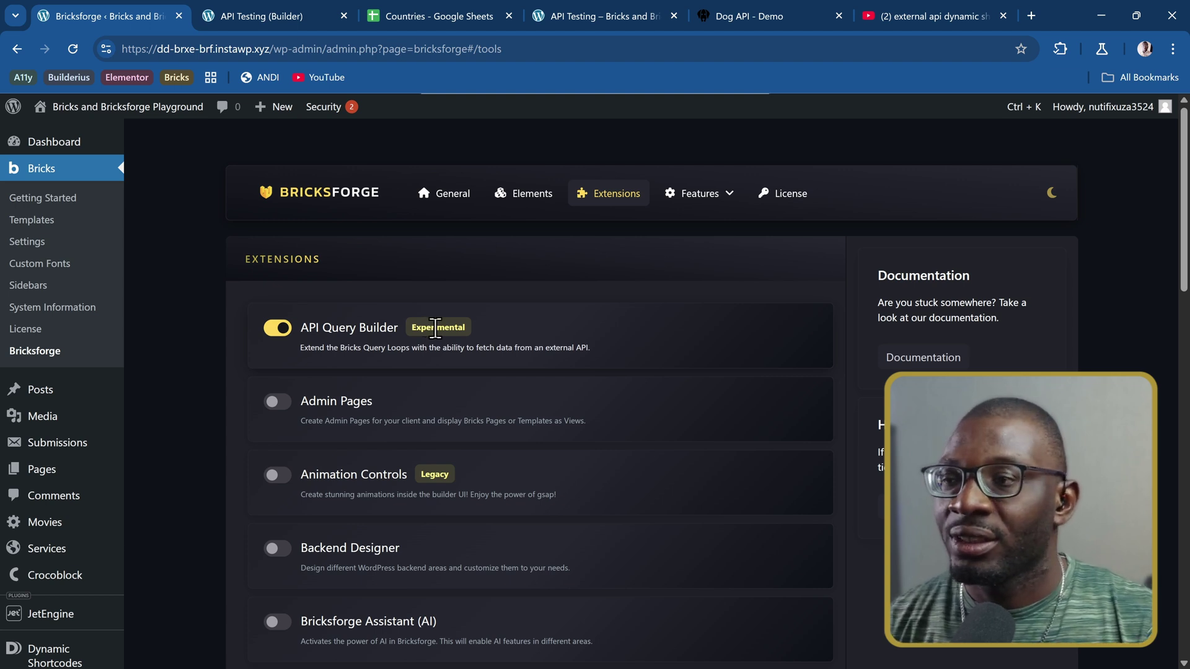
left_click(730, 204)
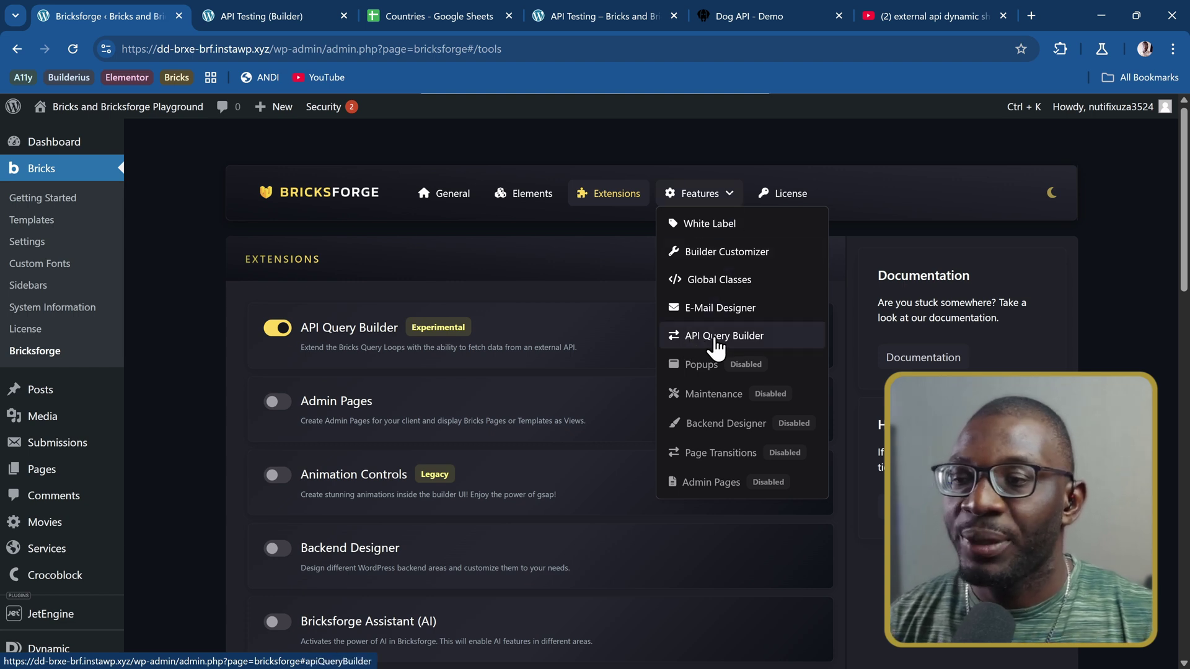
left_click(761, 341)
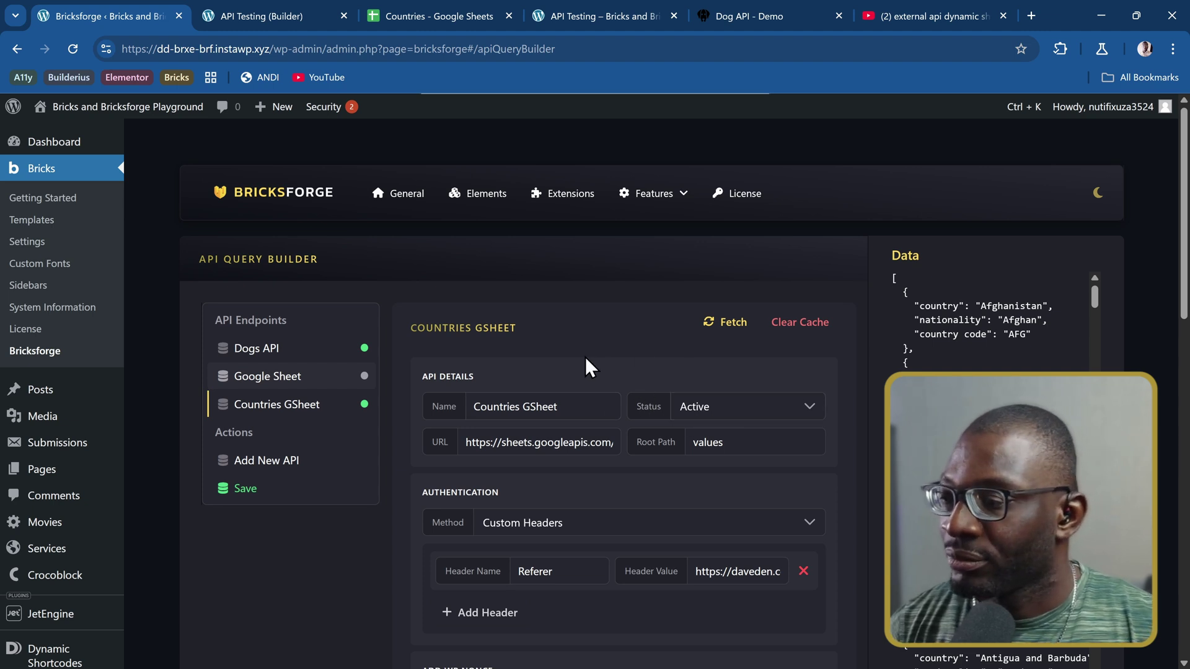
scroll(585, 357, "down", 1)
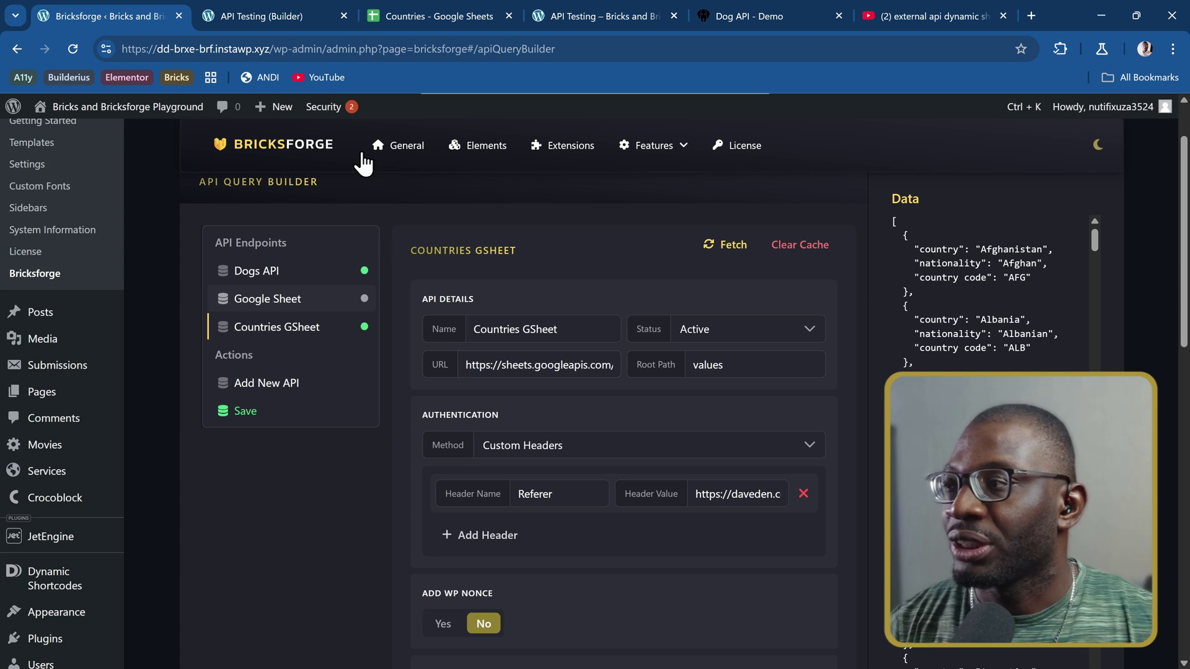
left_click(290, 19)
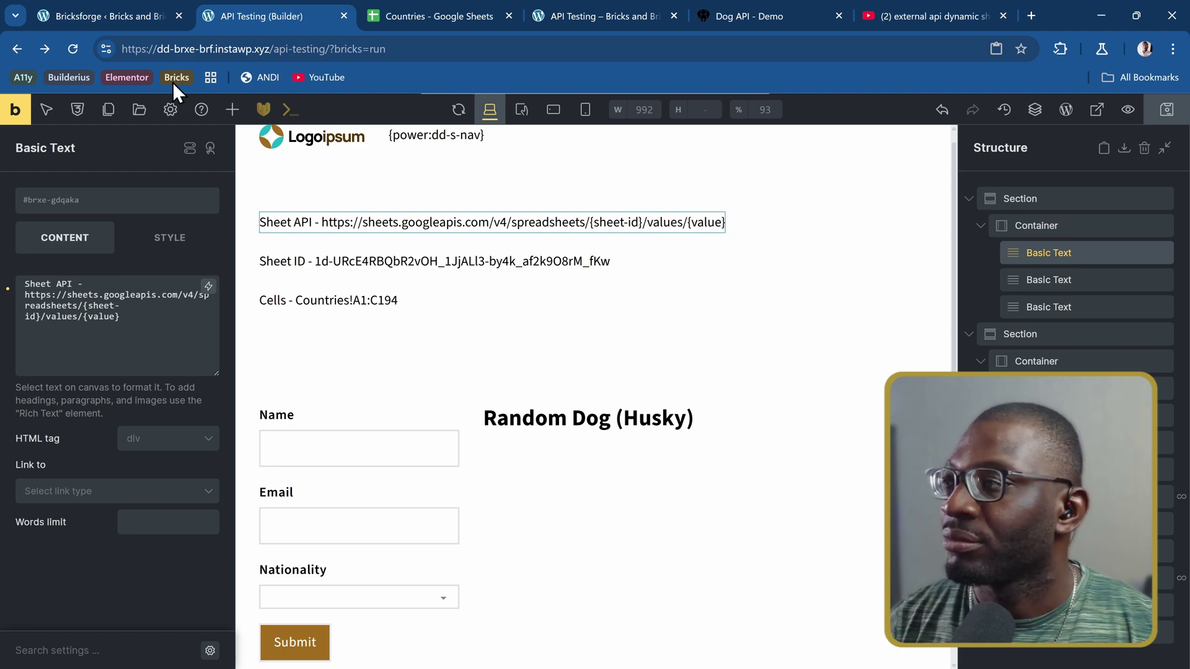
left_click(120, 20)
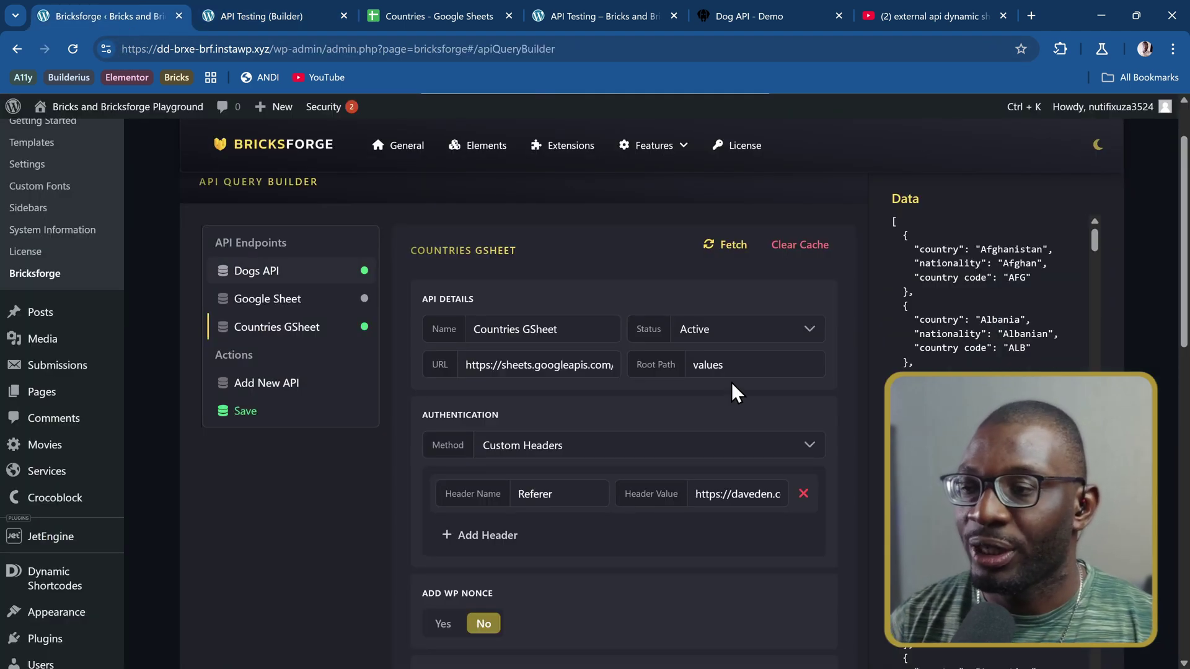
left_click(538, 366)
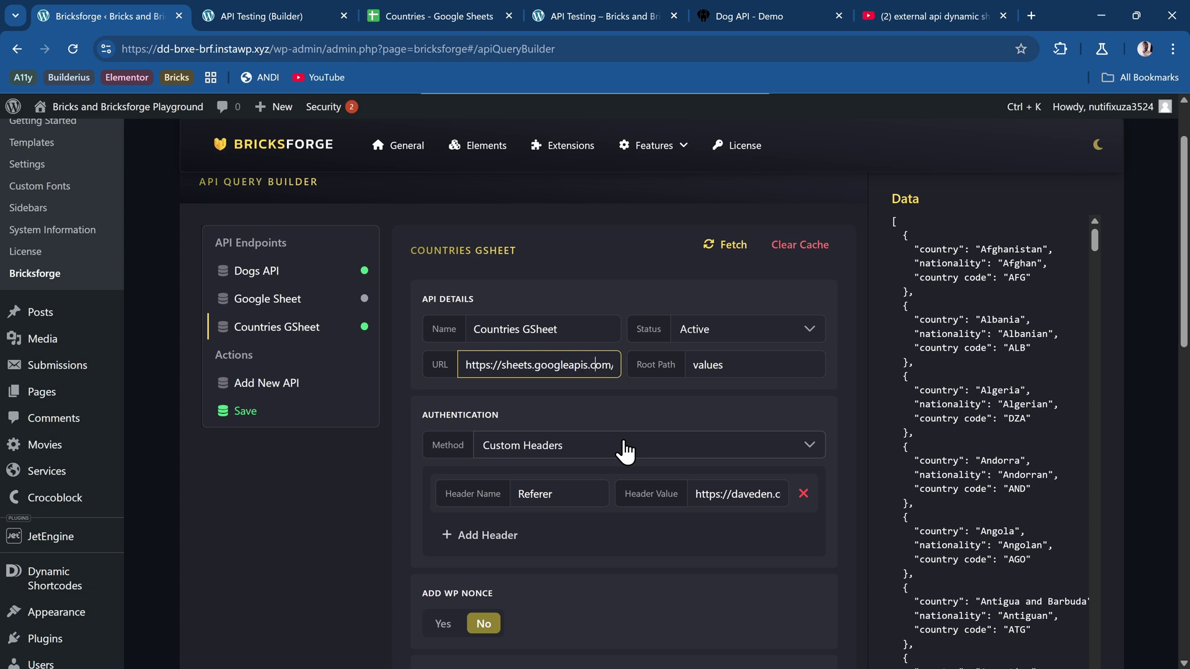
Append /Countries!A1:C194 to the Countries GSheet endpoint URL and move to Root Path
key("Right")
key("Right")
key("Right")
key("Right")
key("Right")
key("Right")
key("Right")
key("Right")
key("Right")
key("Right")
key("Right")
key("Right")
key("Right")
key("Right")
key("Right")
key("Right")
key("Right")
key("Right")
key("Right")
key("Right")
key("Right")
key("Right")
key("Right")
key("Right")
key("Right")
key("Right")
key("Right")
key("Right")
key("Right")
key("Right")
key("Right")
key("Right")
key("Right")
key("Right")
key("Right")
key("Right")
key("Right")
key("Right")
key("Right")
key("Right")
key("Right")
key("Right")
key("Right")
key("Right")
key("Right")
key("Right")
key("Right")
key("Right")
key("Right")
key("Right")
key("Right")
key("Right")
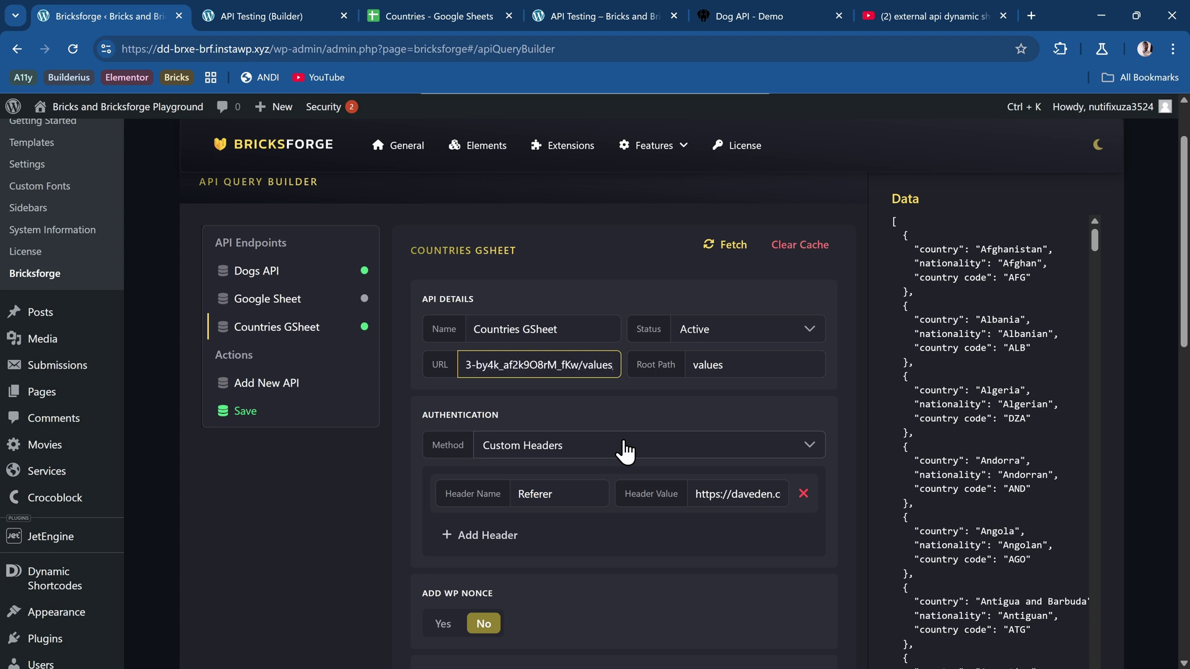
type("/Count")
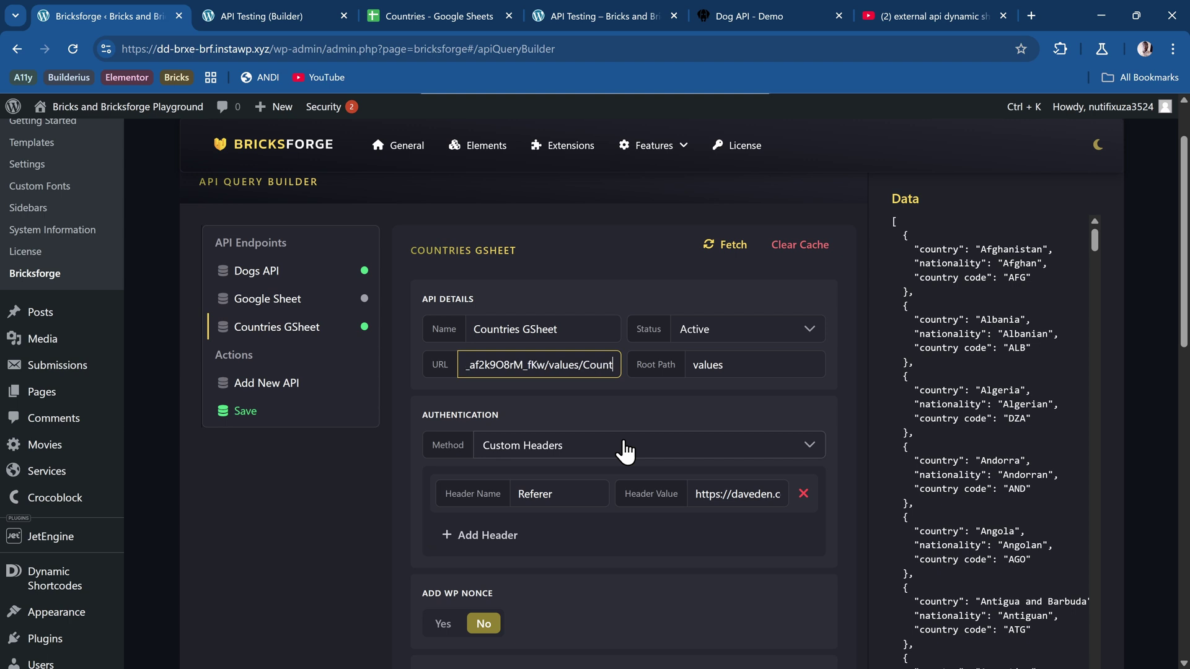
type("ries!A1:C1")
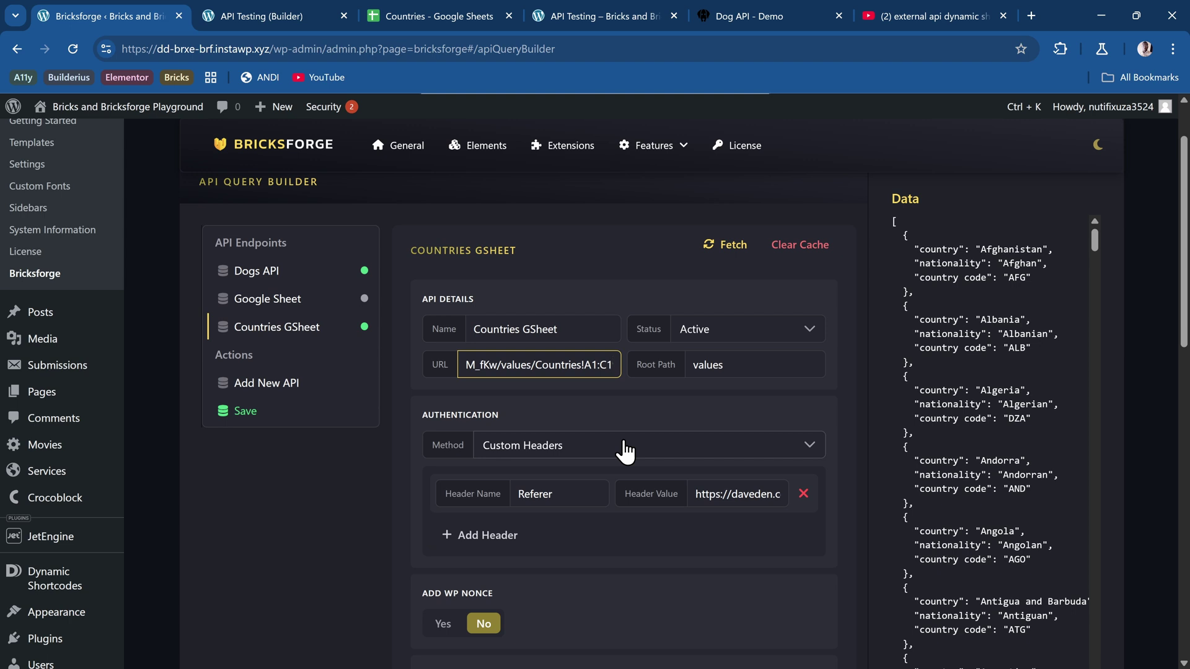
type("94")
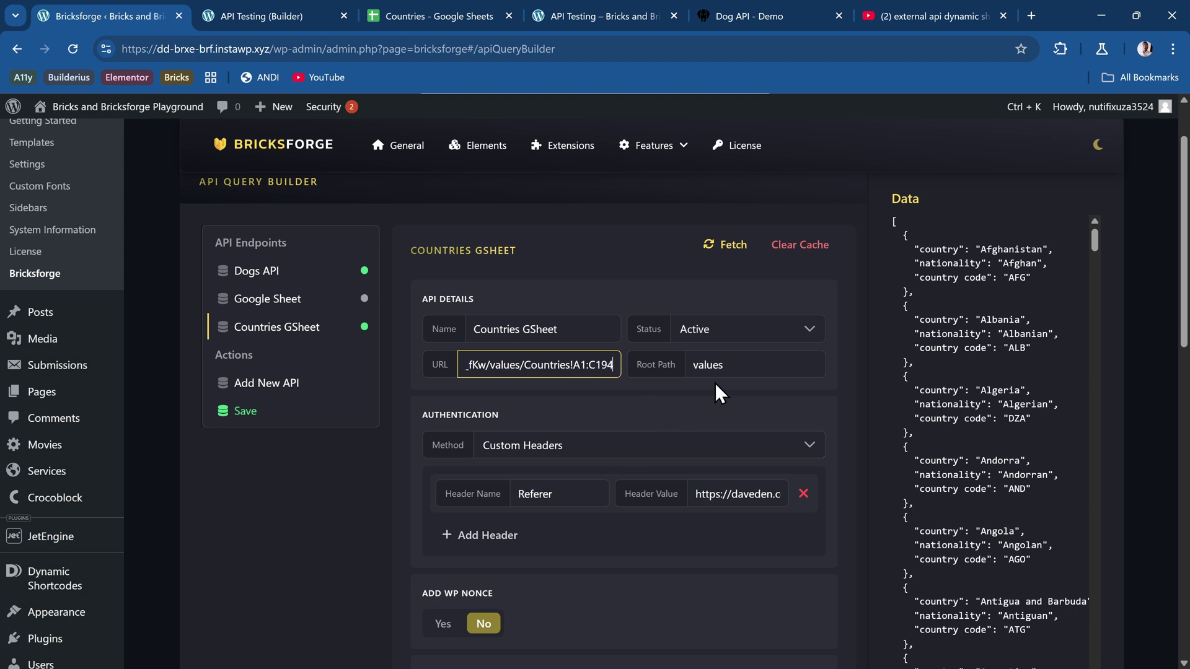
key("Tab")
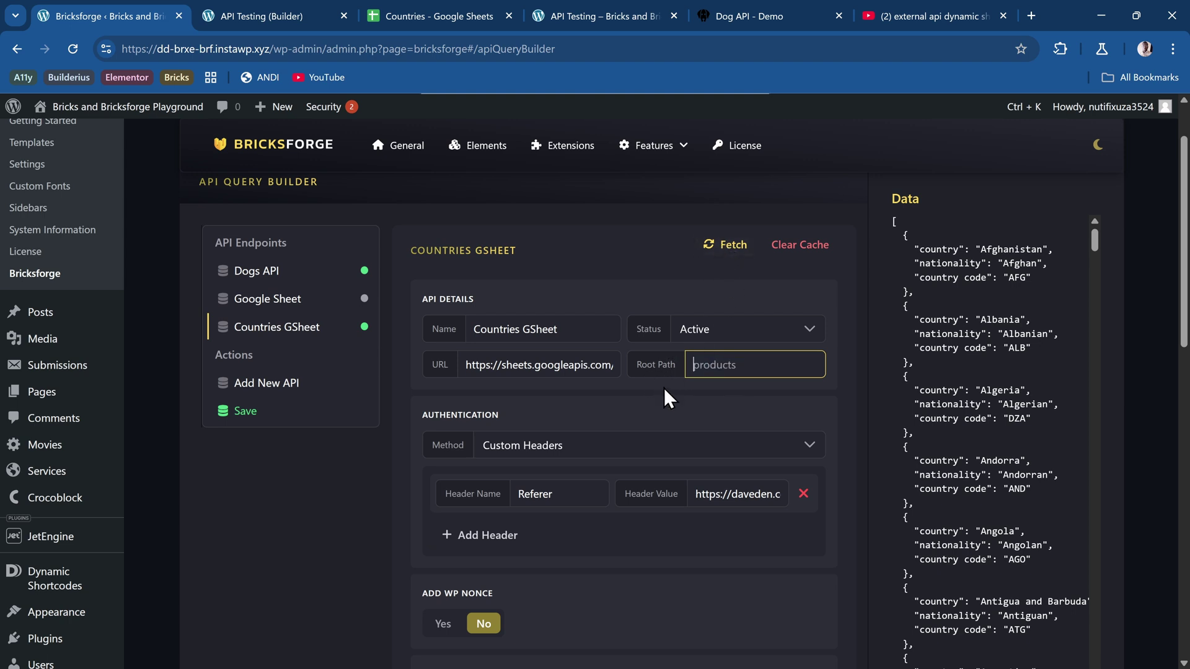
key("Tab")
scroll(570, 425, "down", 1)
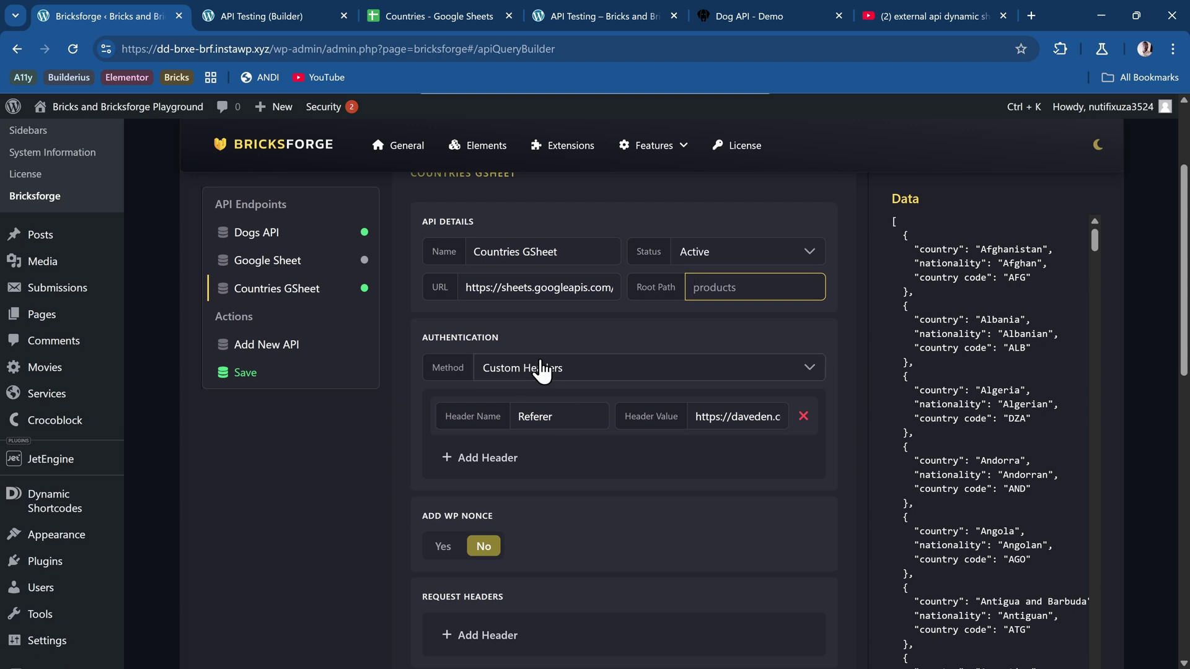
scroll(577, 396, "up", 1)
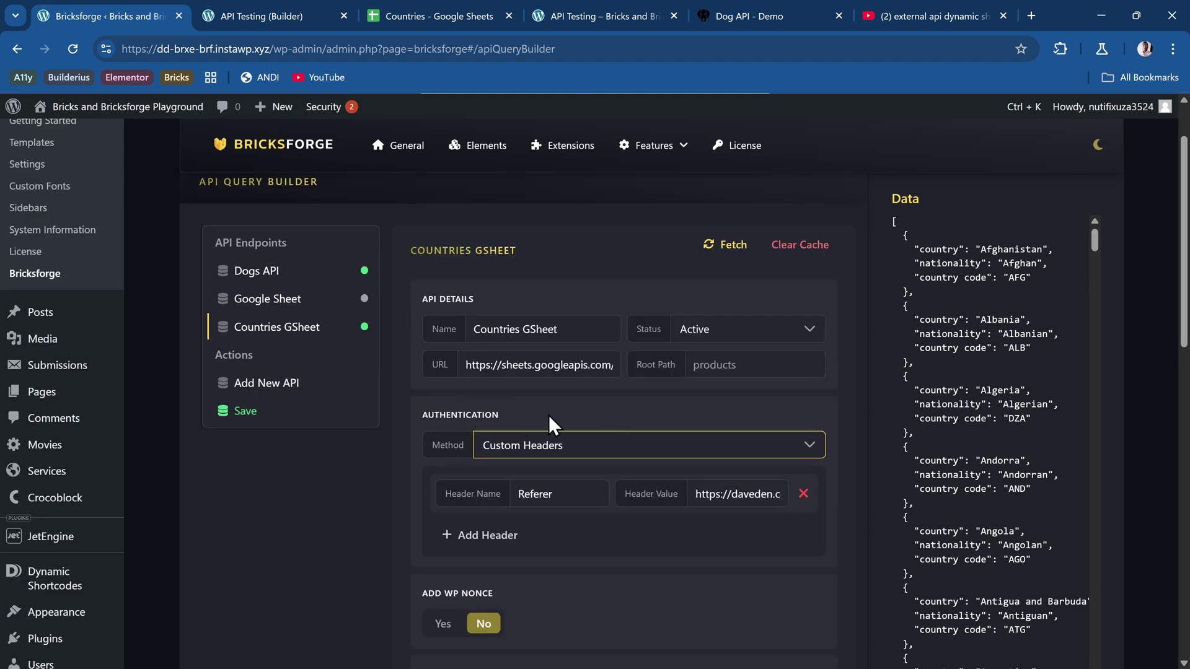
left_click(549, 451)
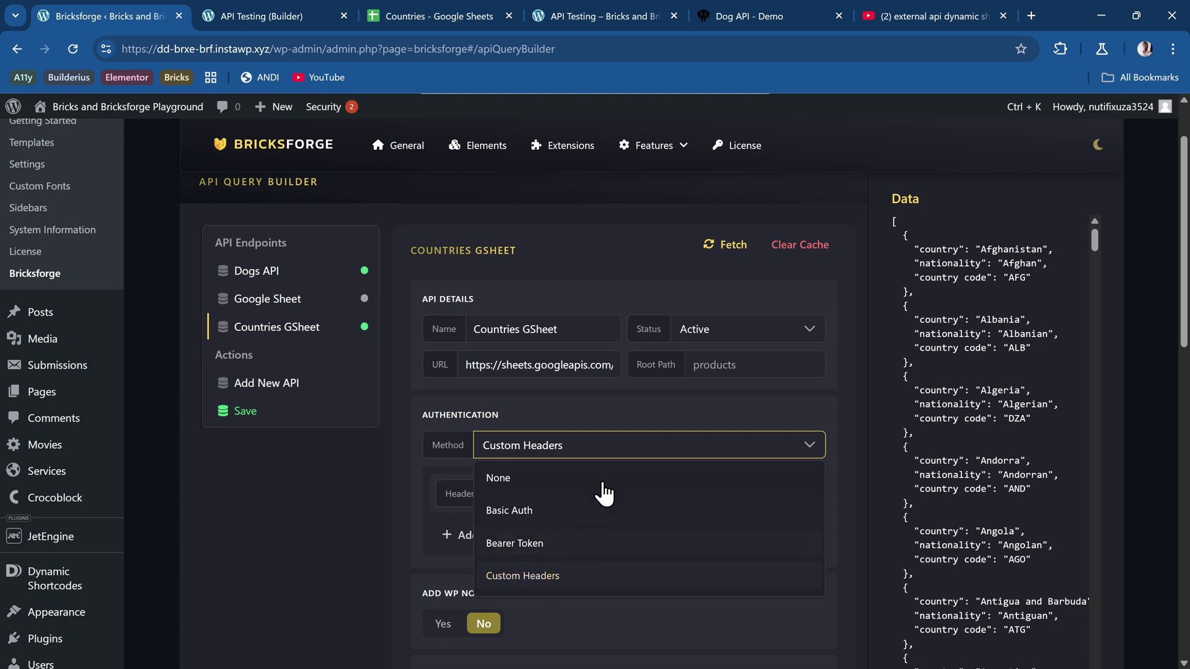
left_click(612, 406)
scroll(605, 406, "down", 1)
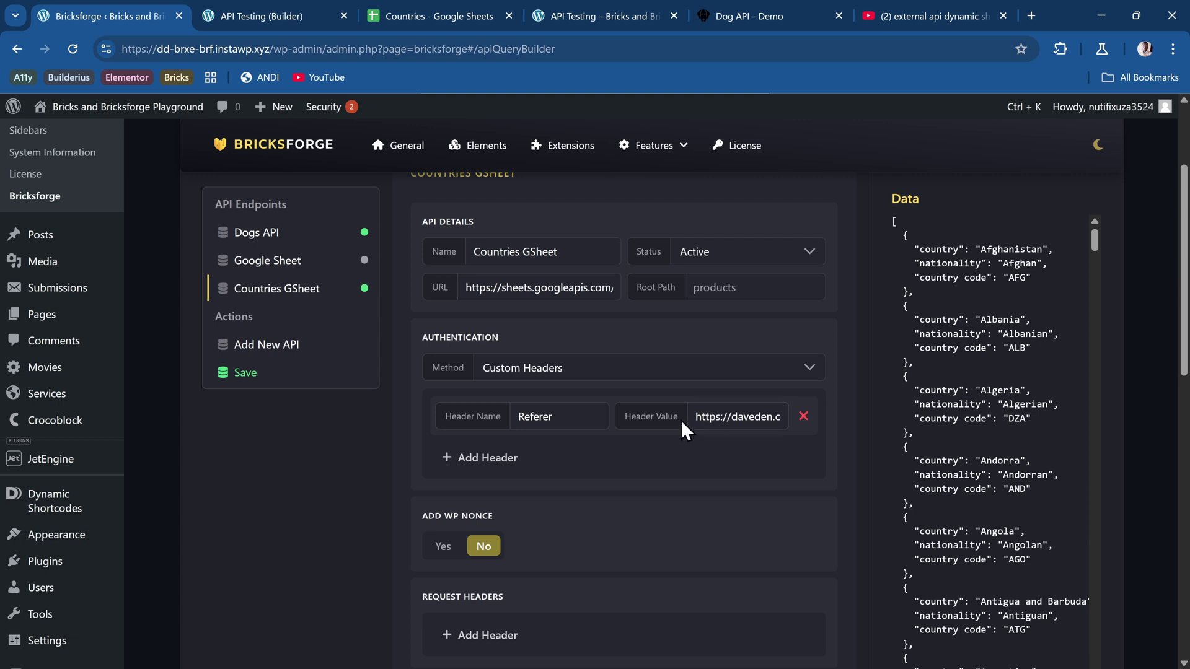
scroll(680, 419, "down", 5)
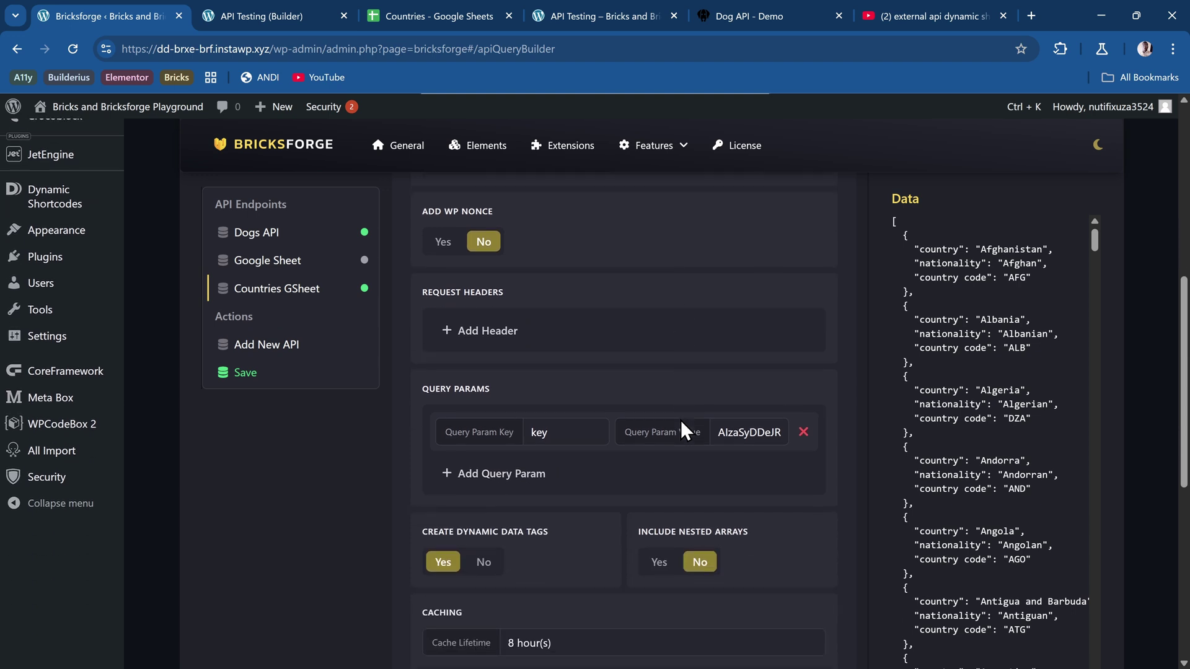
scroll(681, 419, "down", 1)
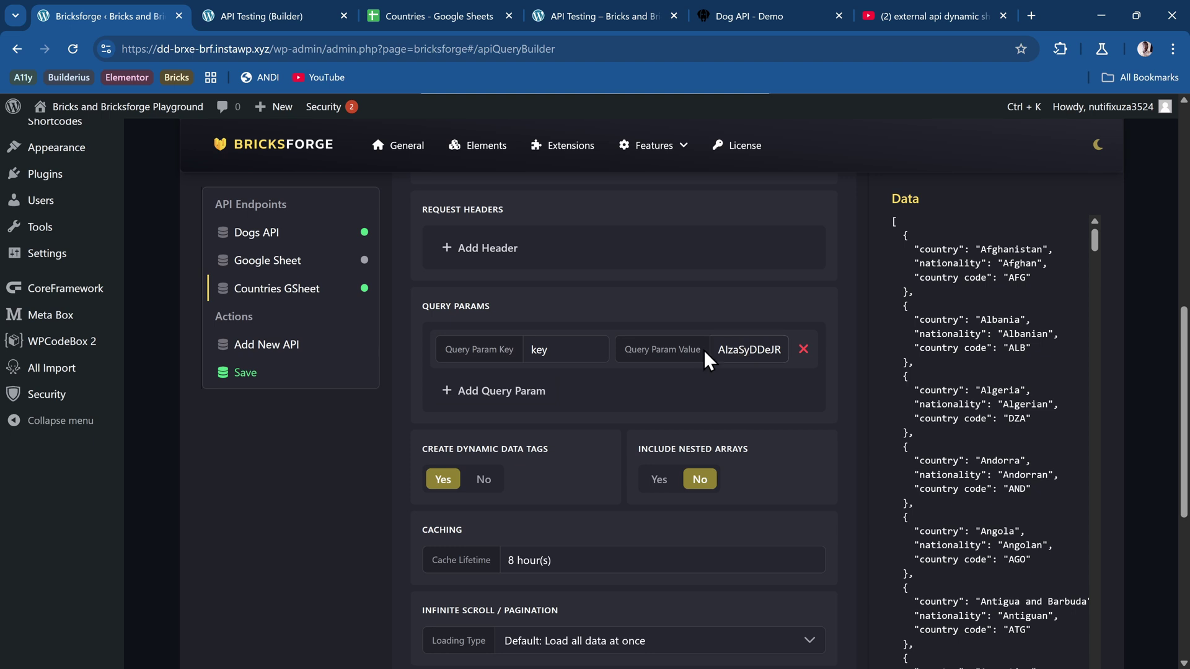
scroll(703, 349, "down", 4)
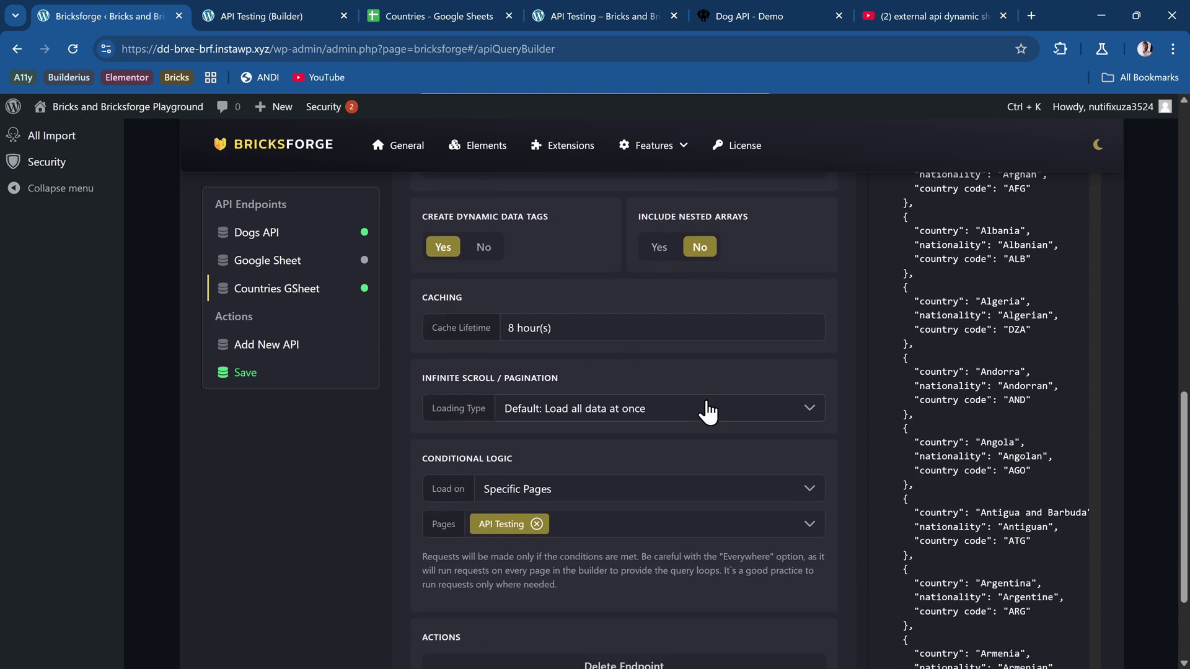
scroll(706, 407, "down", 3)
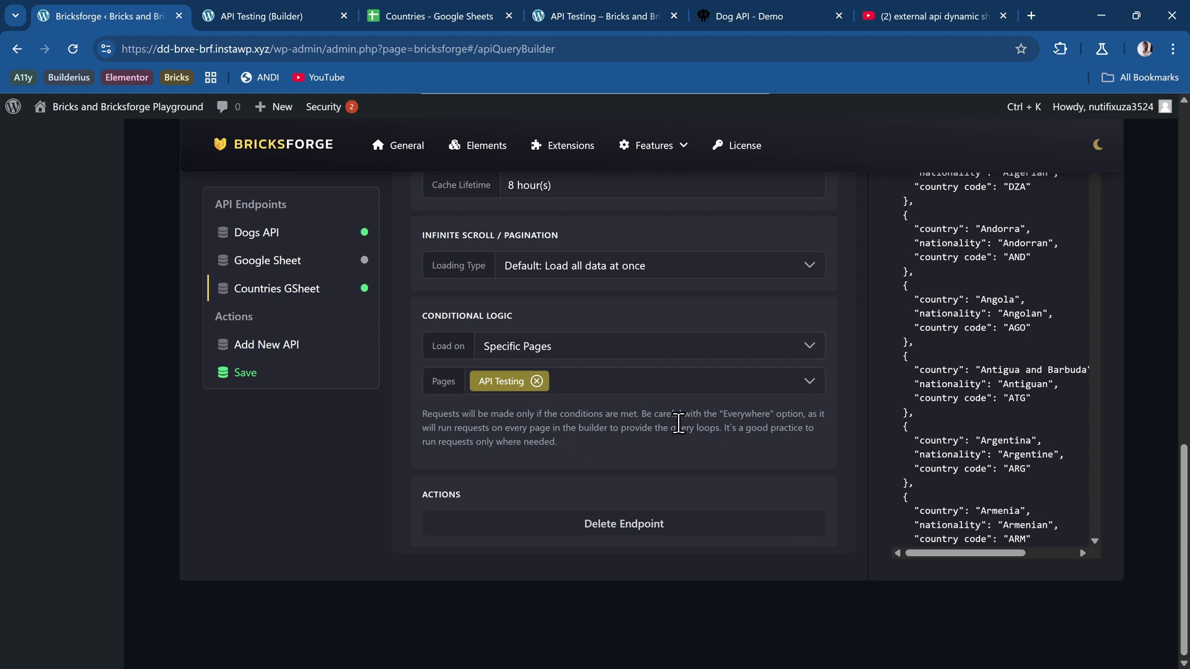
scroll(688, 412, "up", 6)
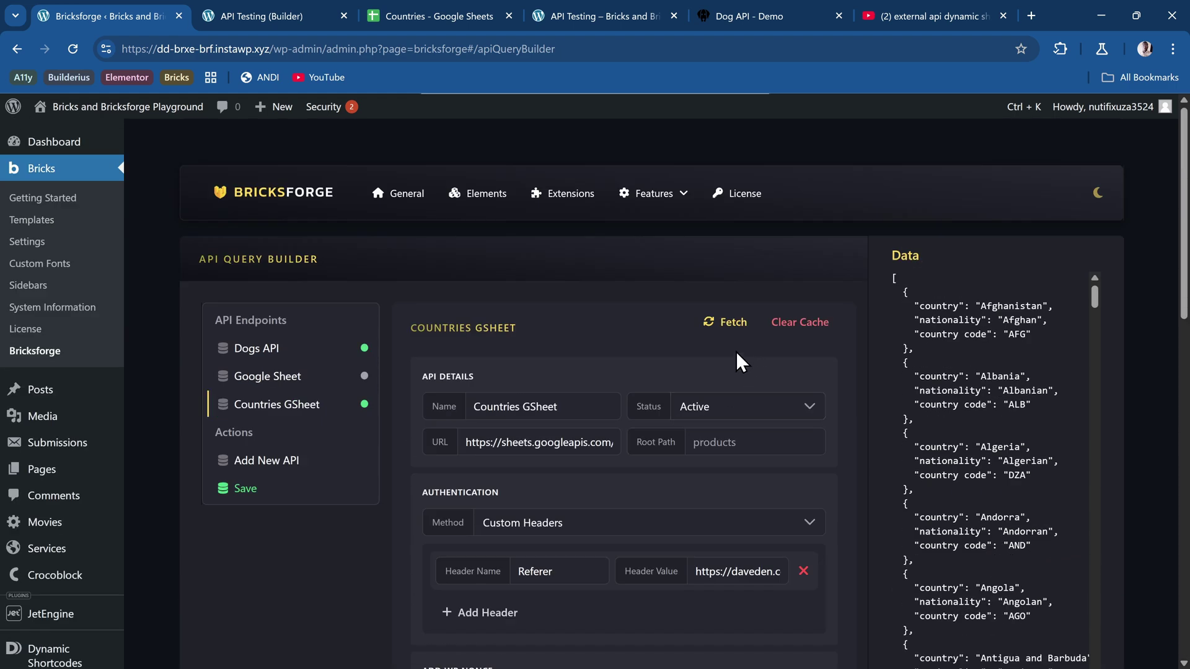
Set the Countries GSheet endpoint's Root Path to 'values', save, and refetch the country rows
left_click(716, 328)
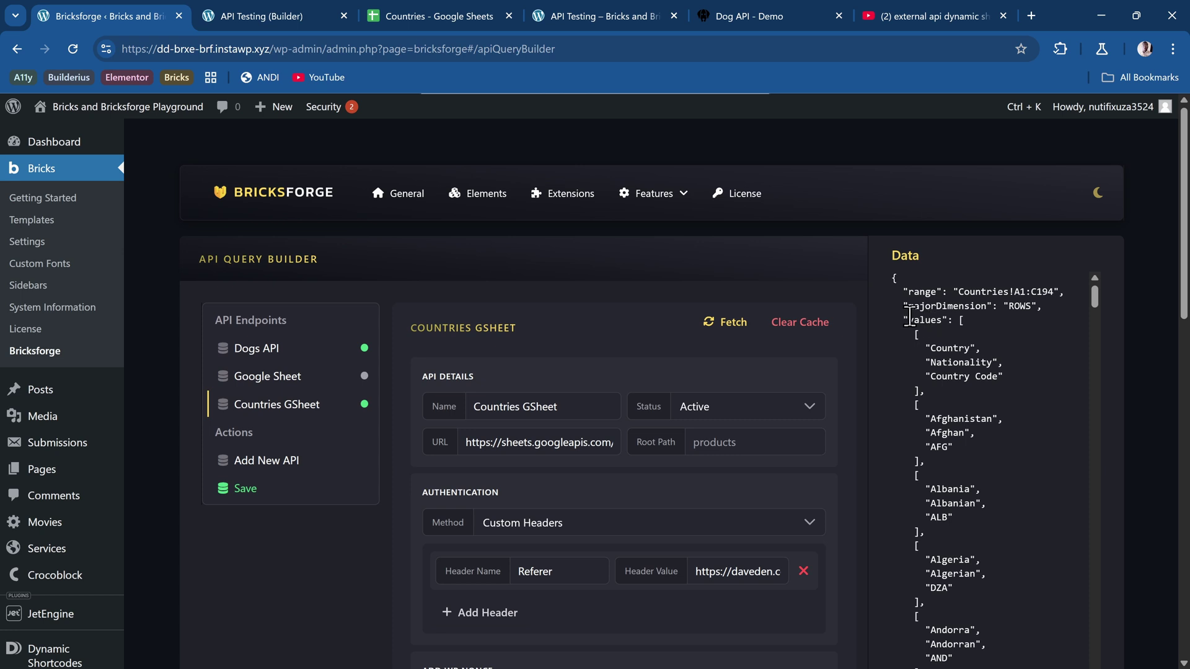
scroll(959, 328, "down", 2)
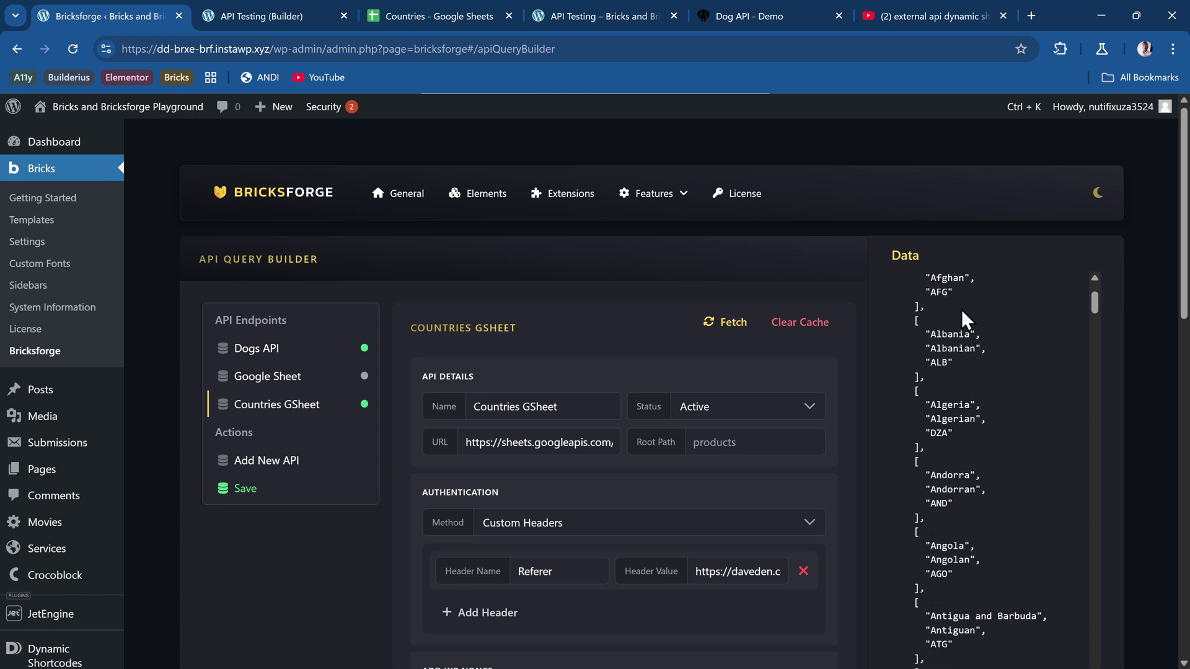
scroll(963, 325, "up", 2)
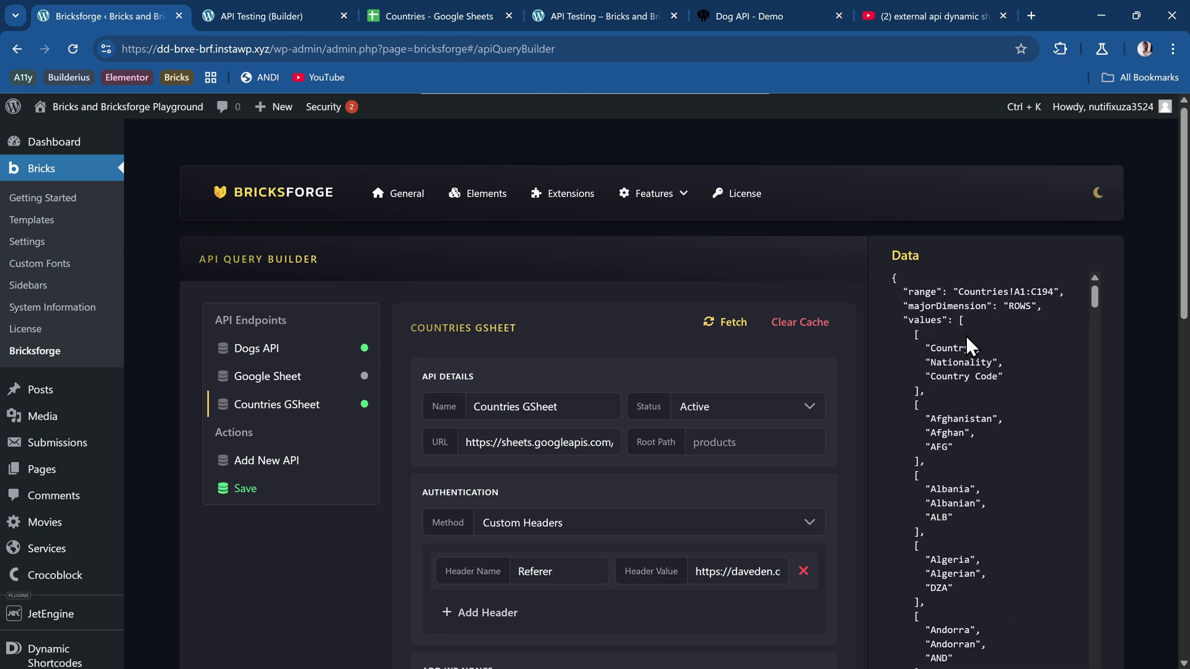
double_click(924, 320)
key("ctrl+c")
left_click(747, 442)
key("ctrl+v")
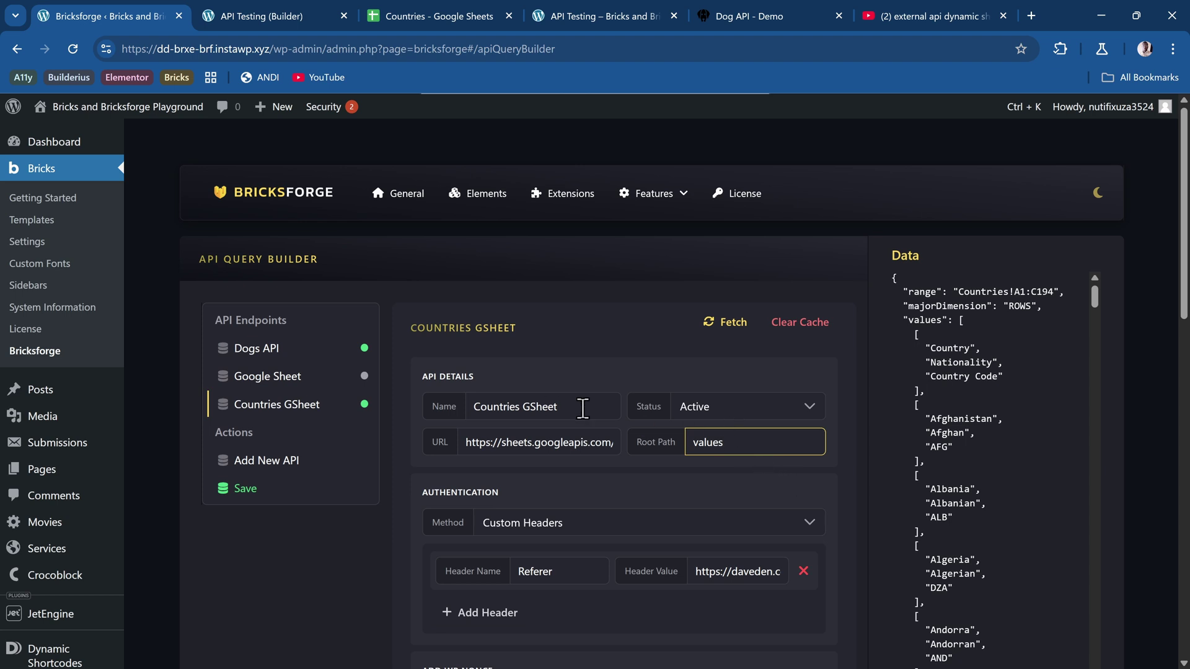
left_click(257, 494)
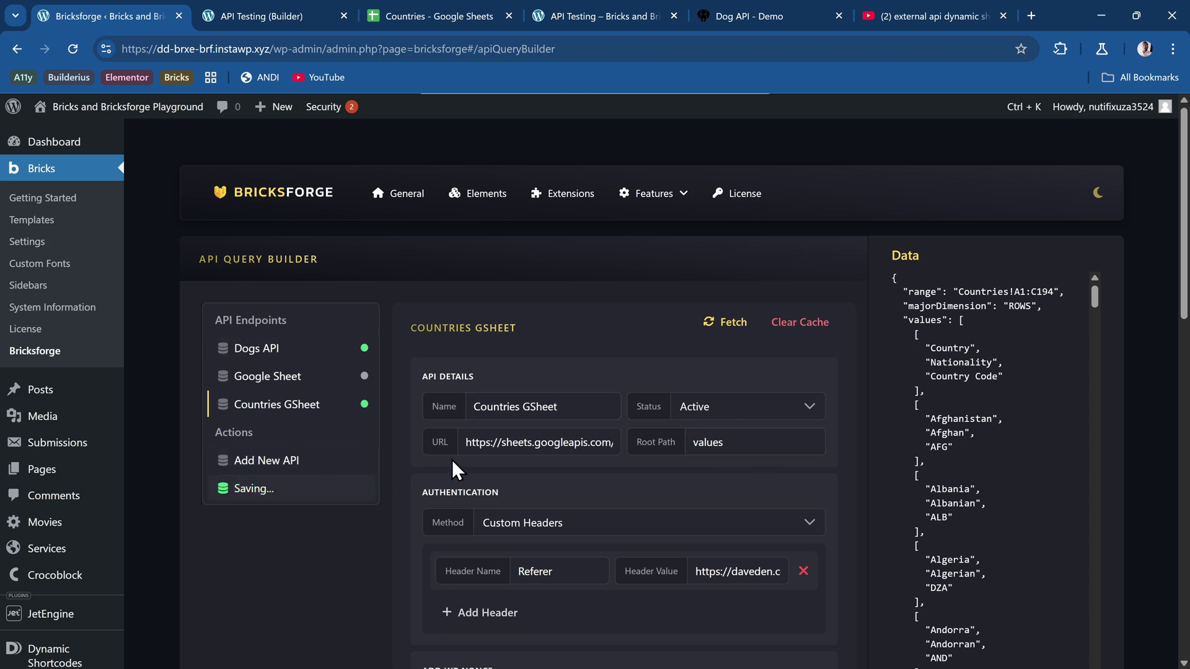
left_click(728, 327)
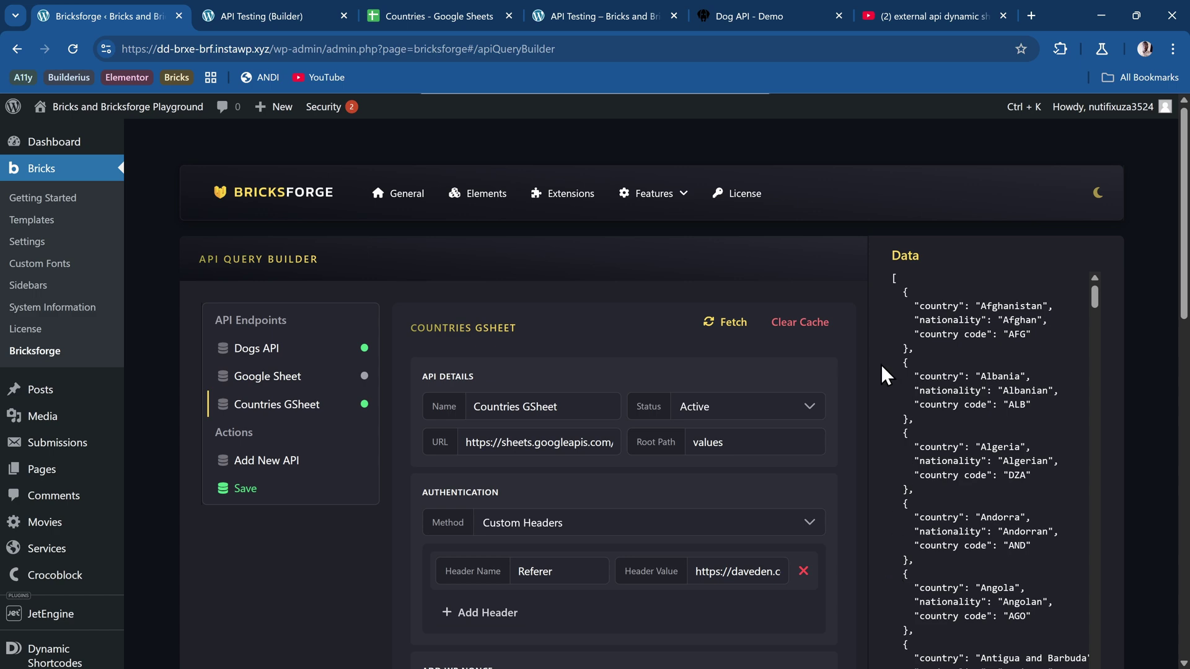
Scroll down through the Countries GSheet endpoint settings
scroll(688, 396, "down", 7)
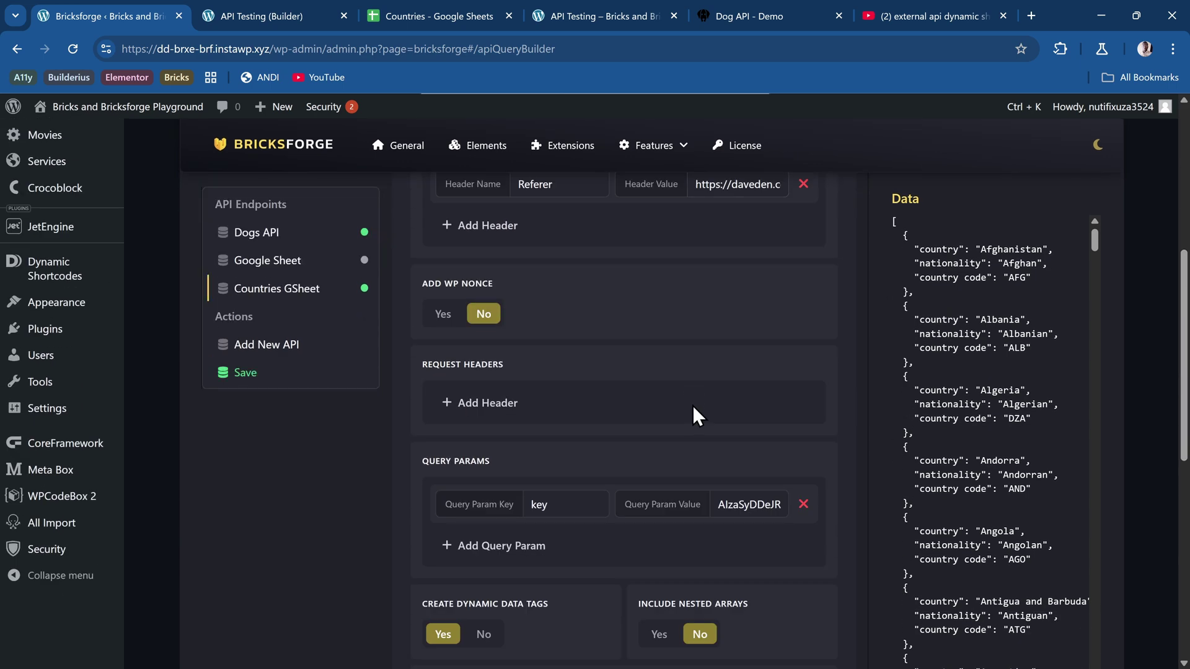
scroll(558, 408, "down", 2)
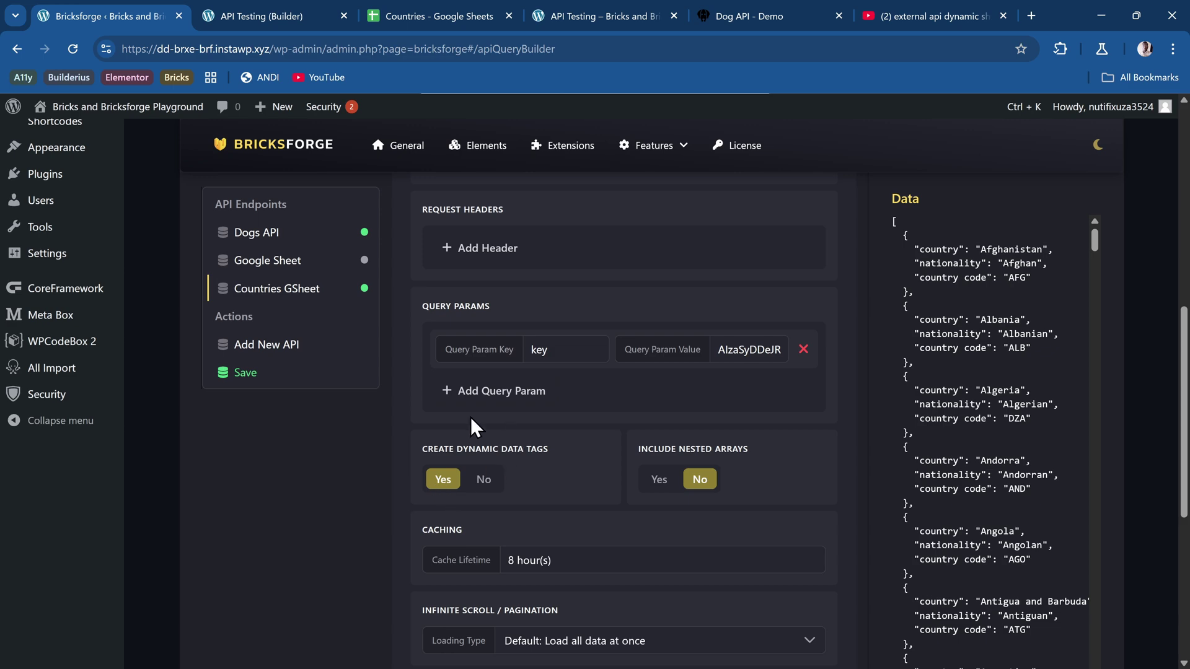
scroll(475, 396, "down", 5)
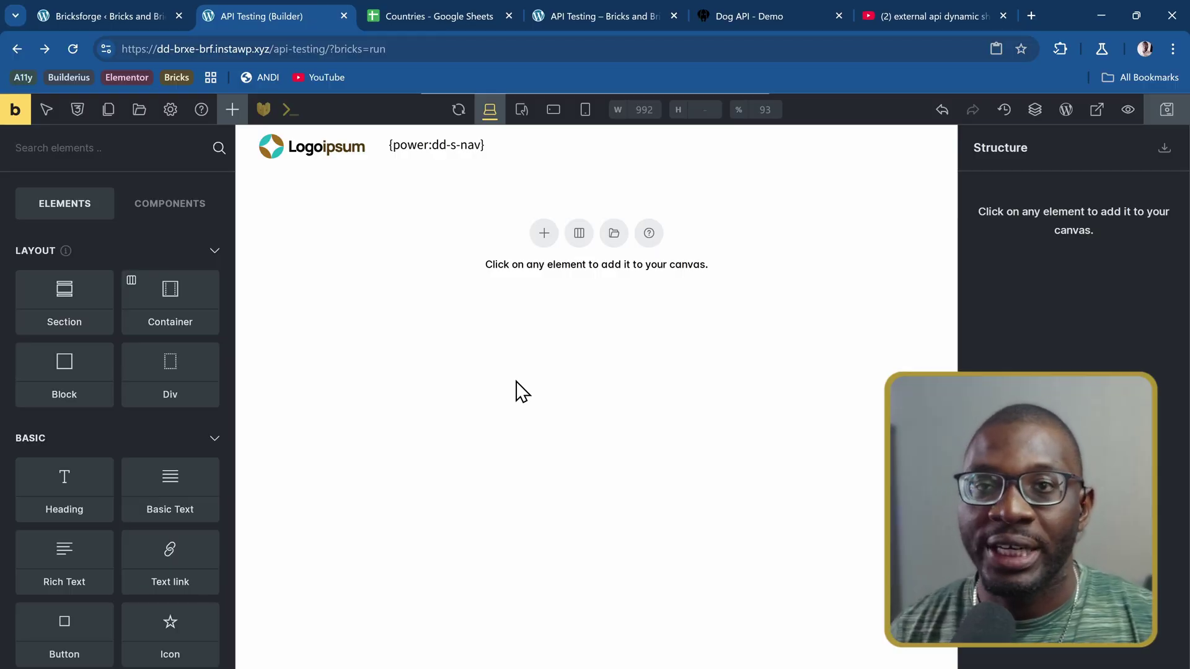
Add a Section and put a Block inside its Container
left_click(72, 320)
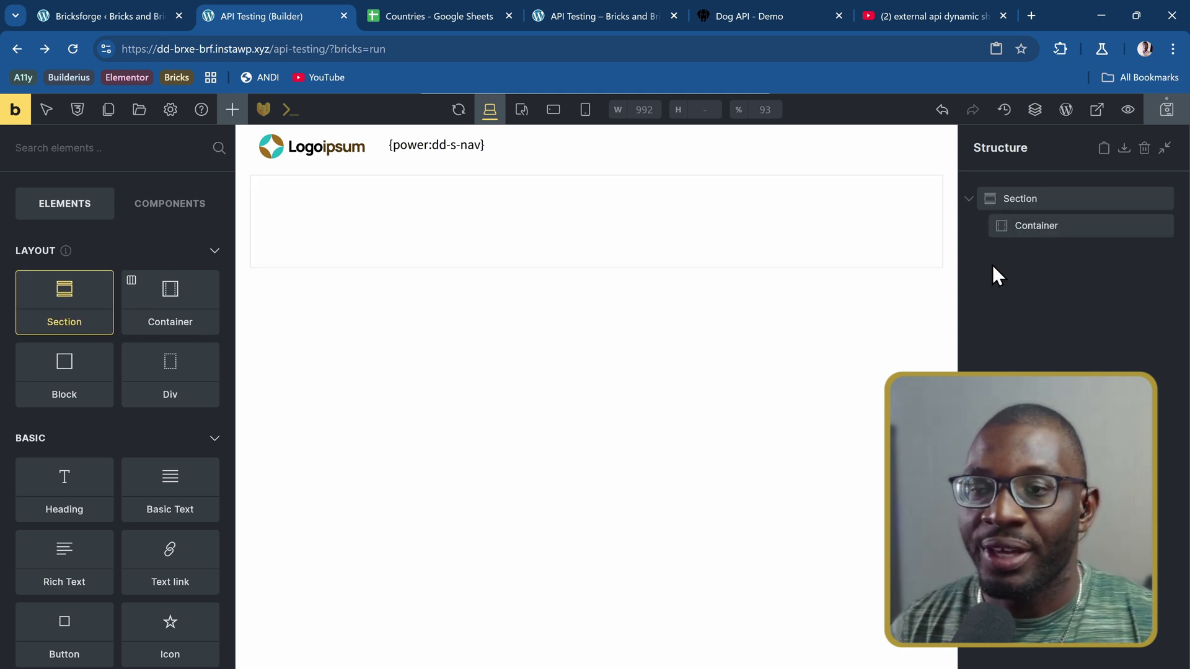
left_click(1056, 225)
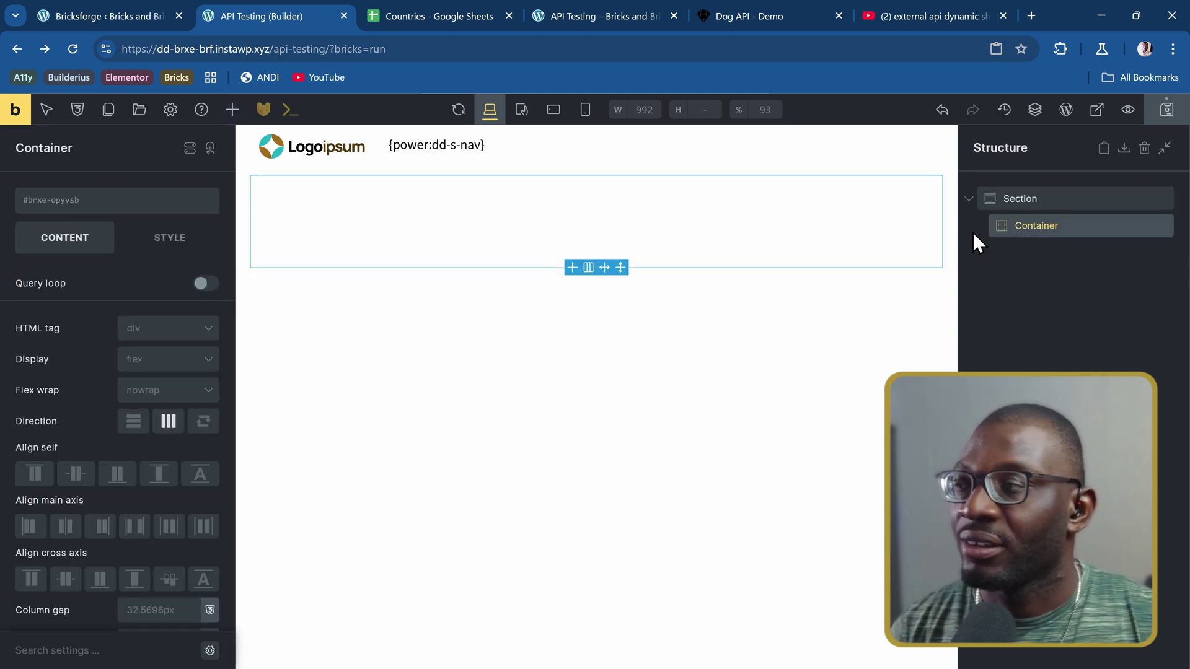
left_click(233, 110)
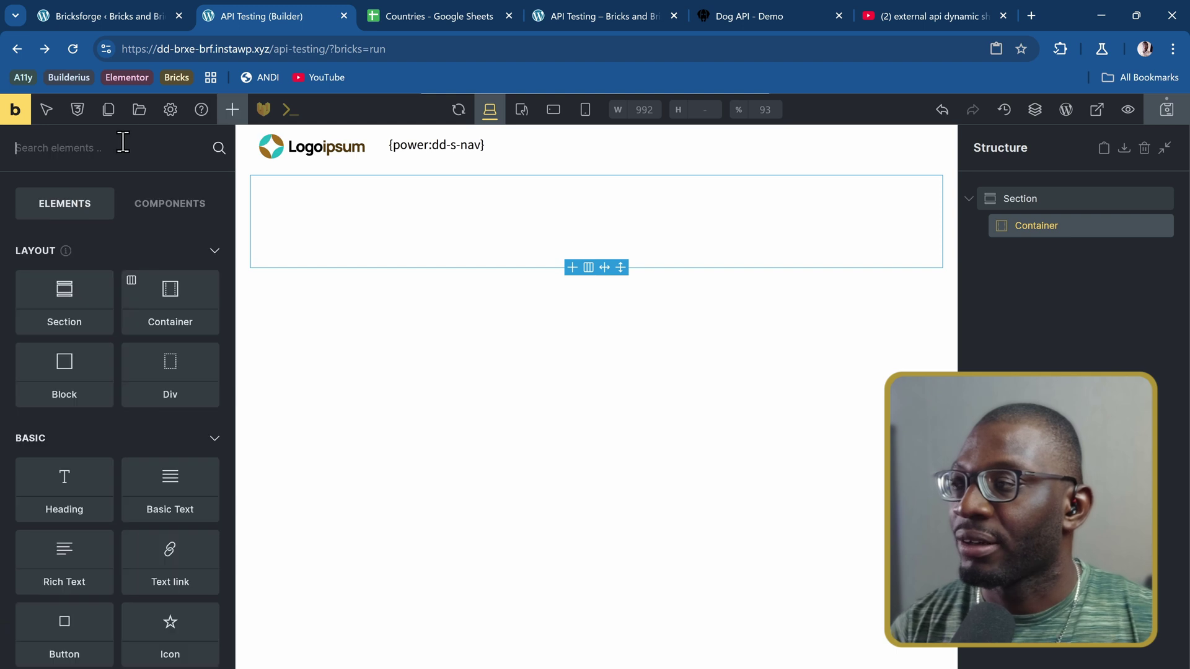
type("block")
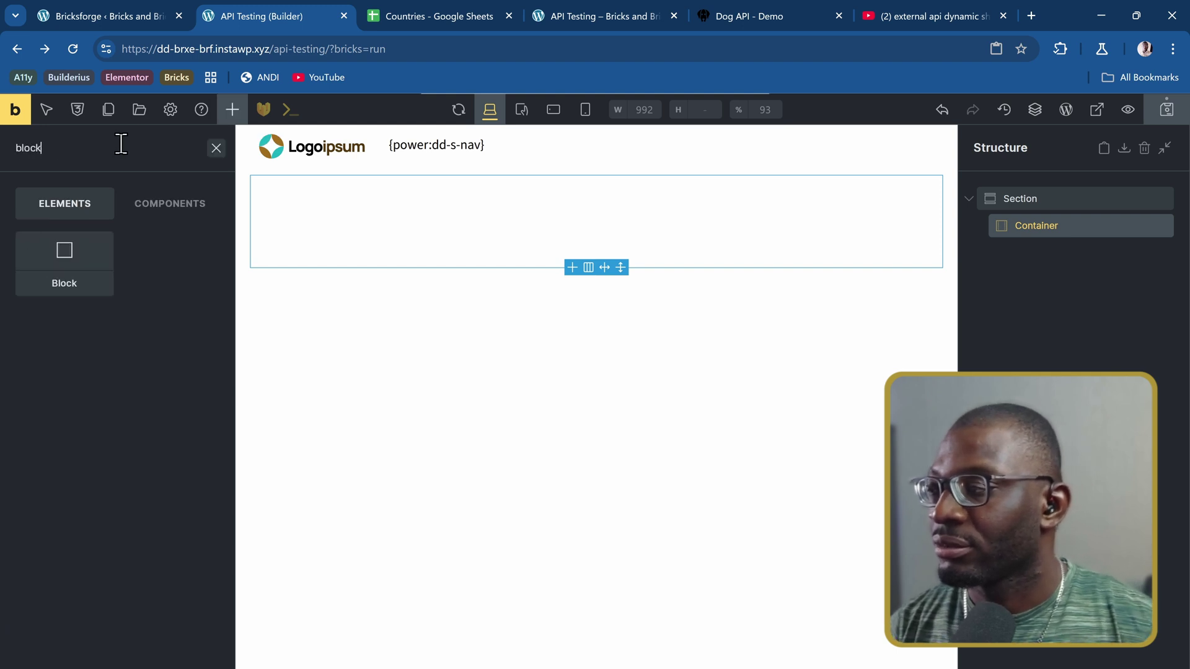
left_click(63, 263)
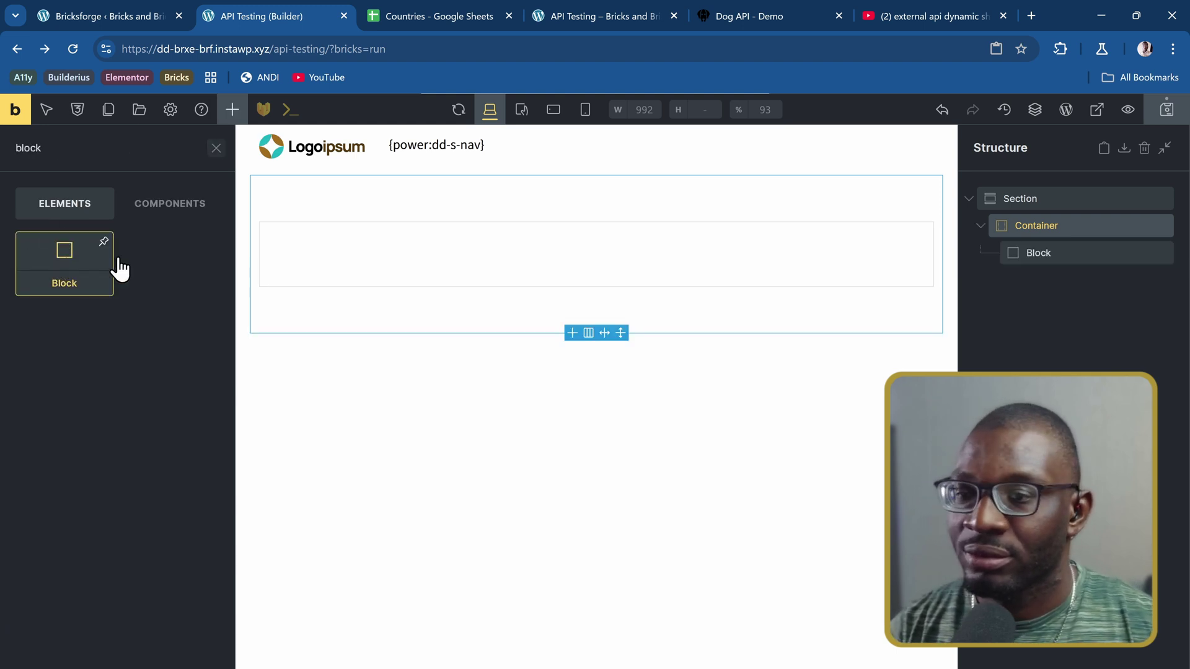
Turn on Query loop for the Block with query Type Countries GSheet
left_click(1045, 248)
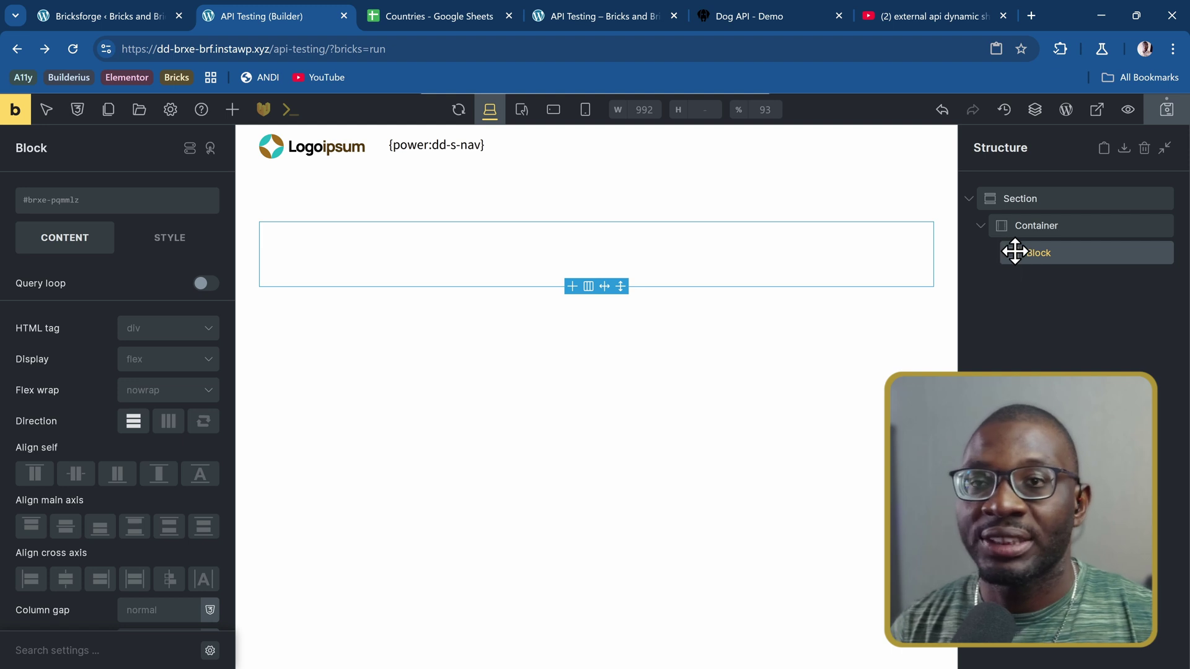
left_click(211, 283)
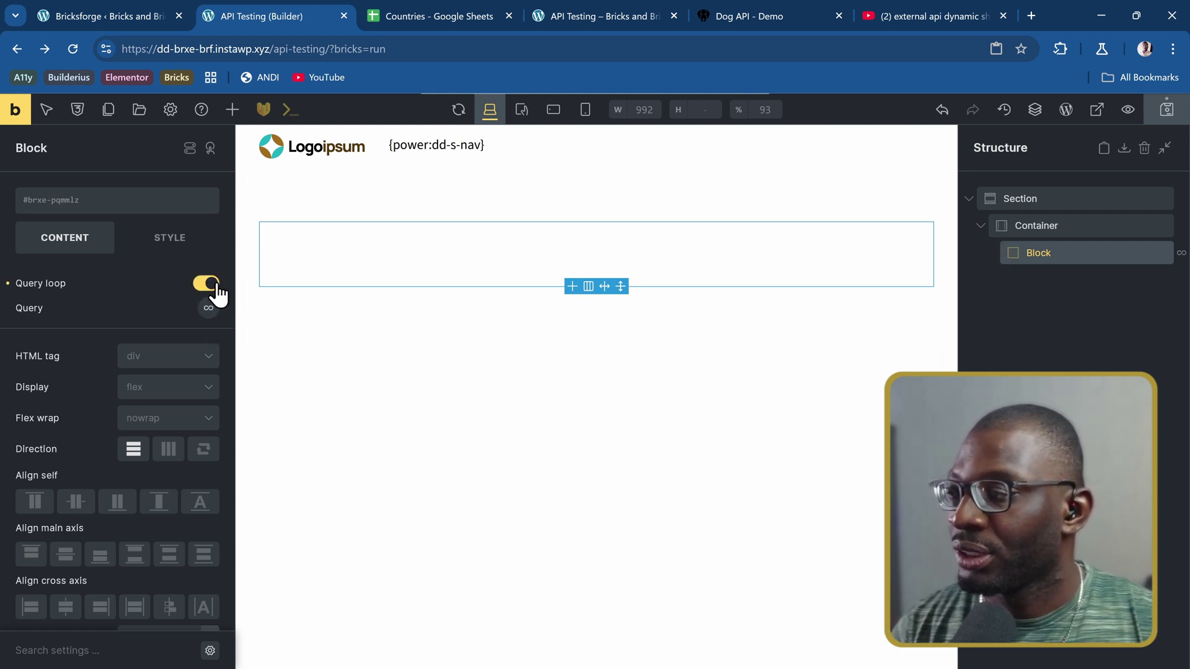
left_click(208, 308)
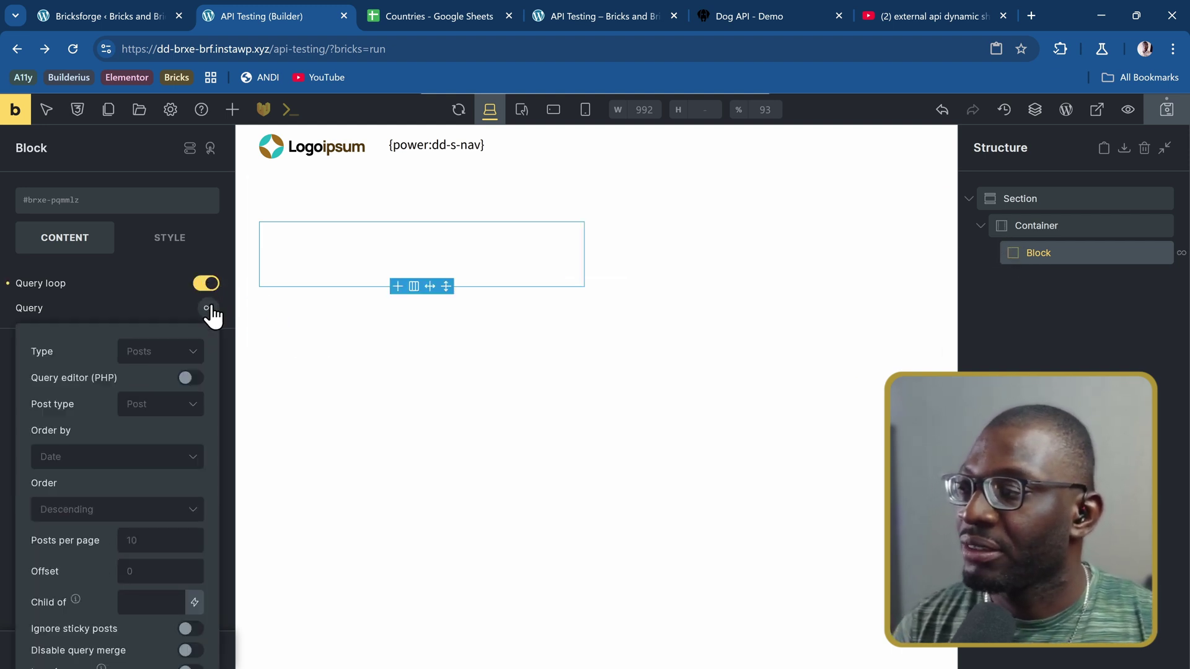
left_click(176, 357)
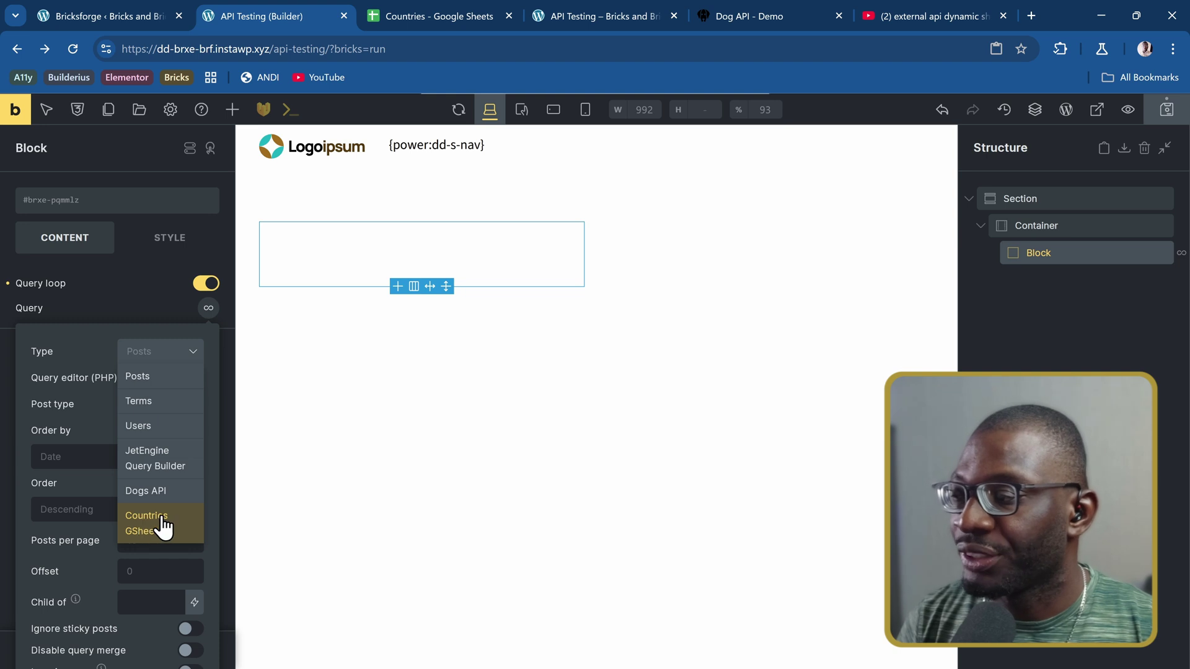
left_click(143, 532)
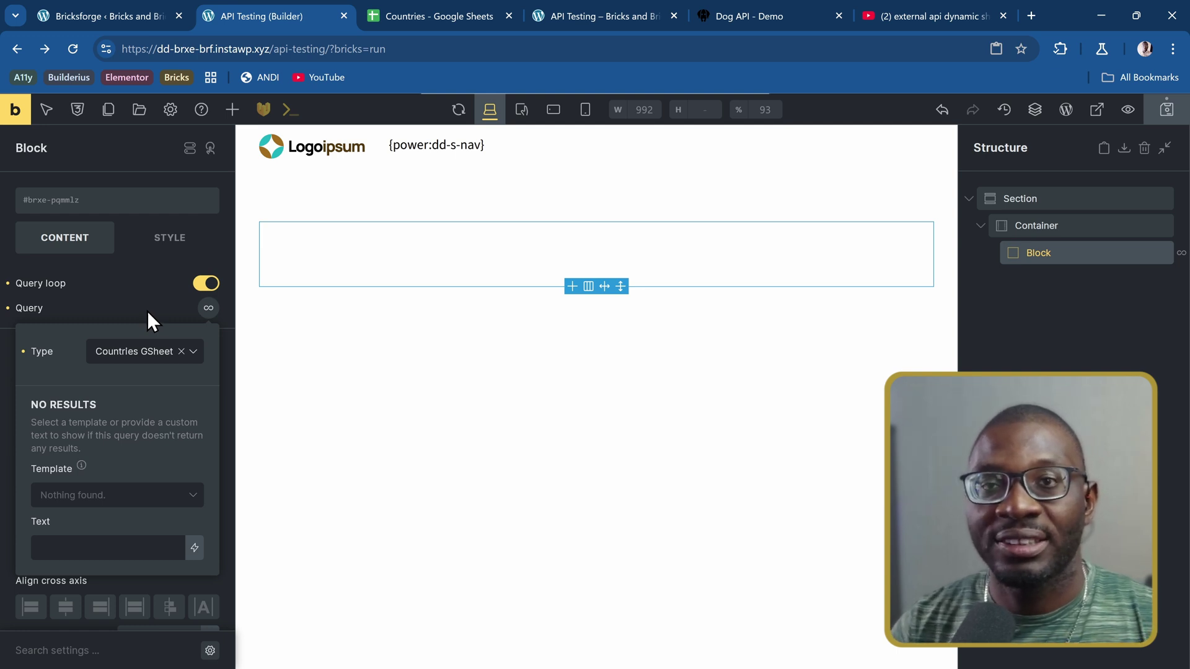
Add a Heading to the Block, replacing its text with the Countries GSheet country tag
left_click(232, 110)
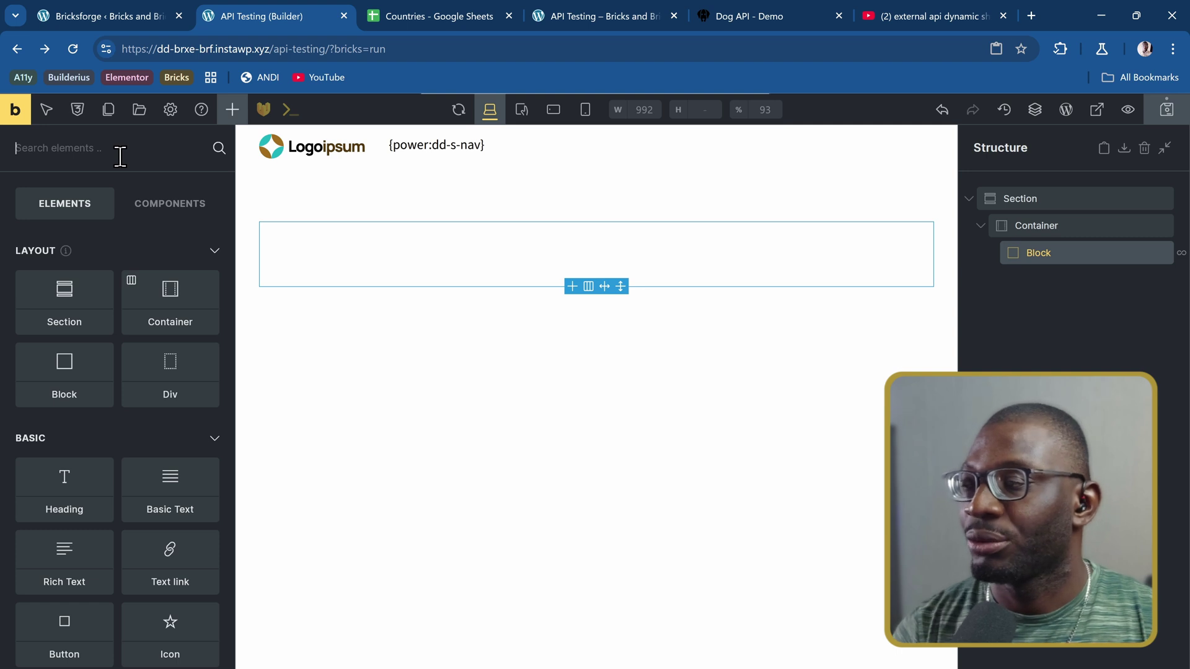
type("heading")
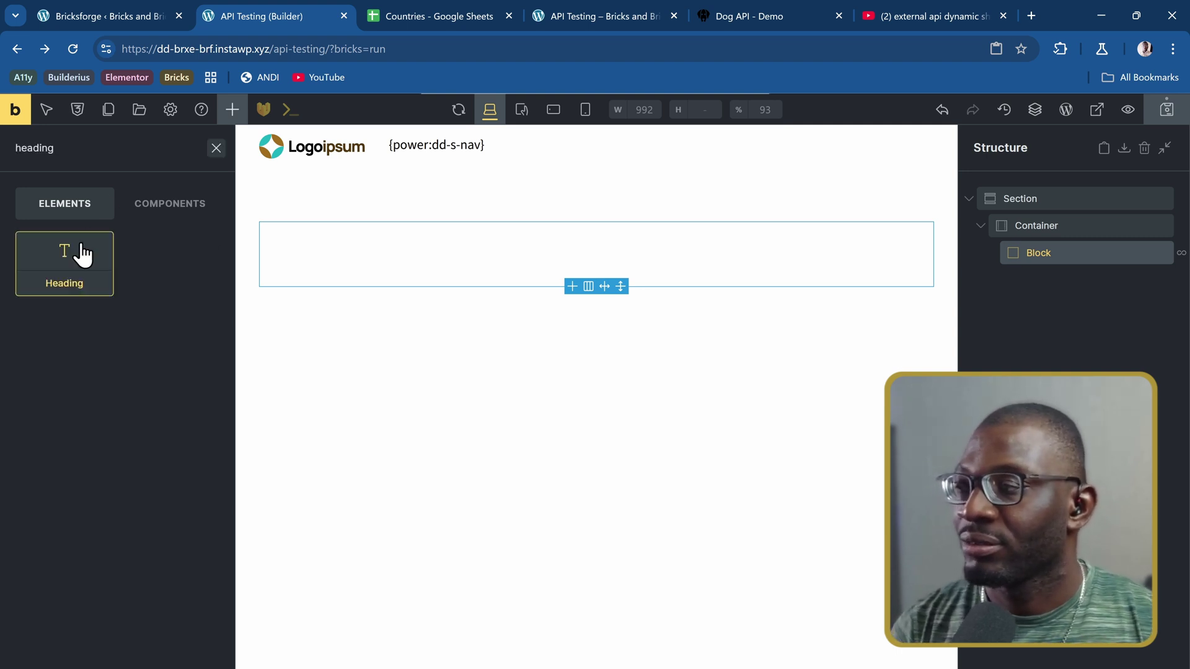
left_click(64, 260)
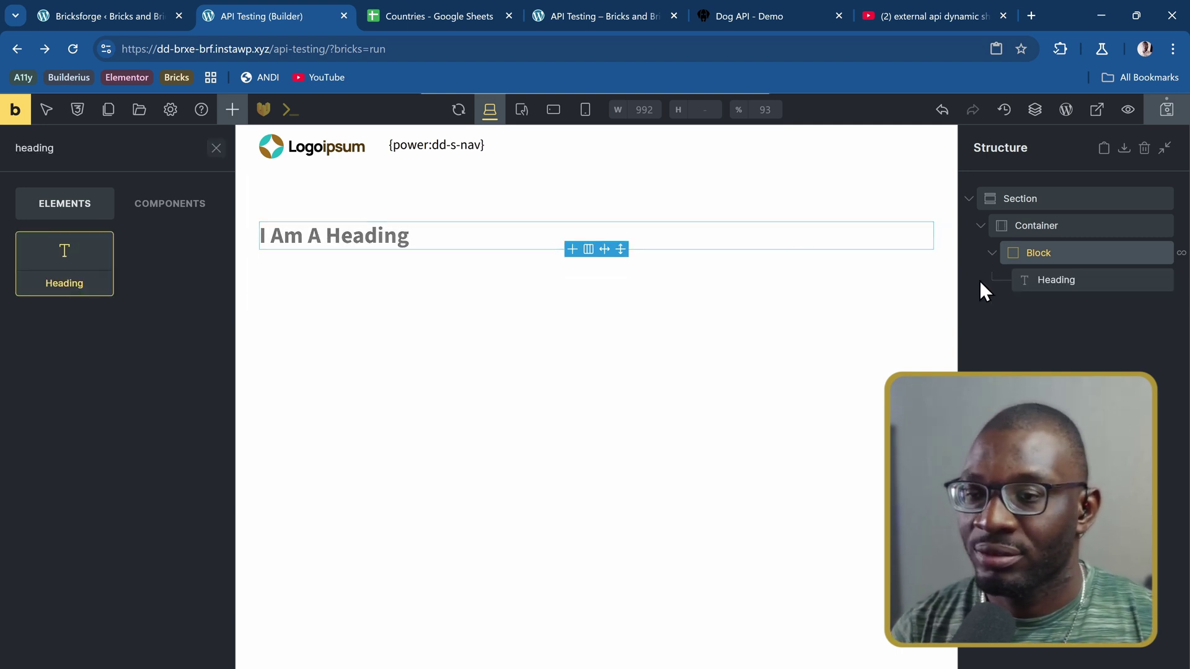
left_click(1091, 290)
left_click(96, 287)
key("ctrl+shift+Left")
key("ctrl+shift+Left")
key("ctrl+shift+Left")
key("ctrl+shift+Left")
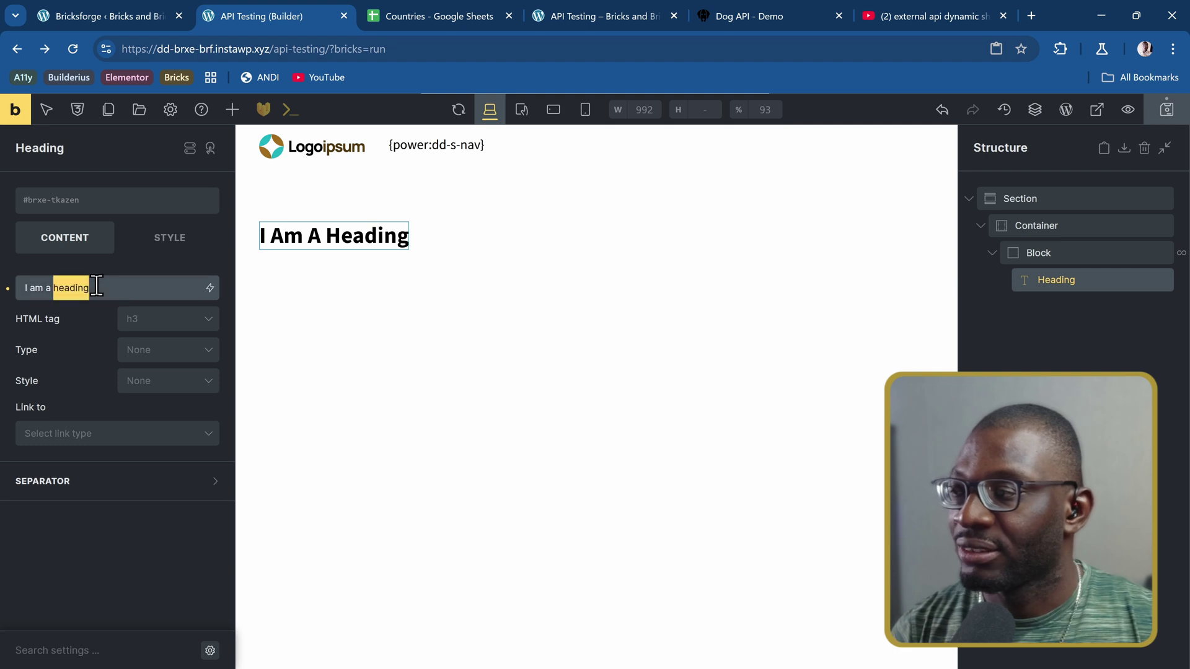
key("BackSpace")
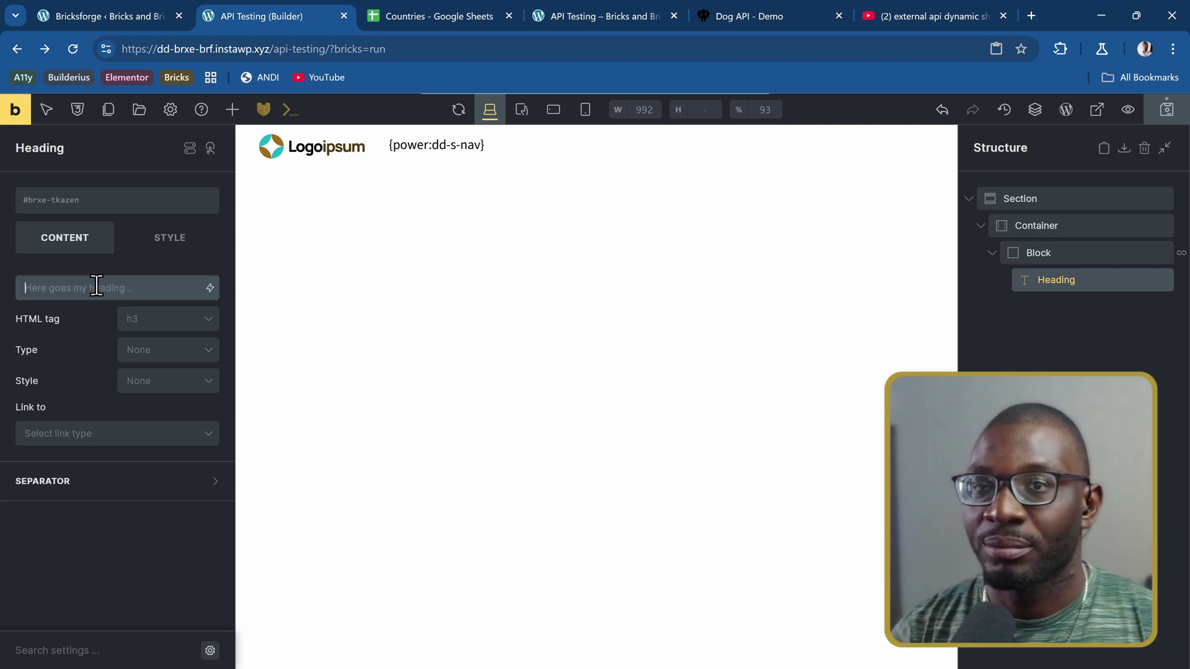
left_click(210, 289)
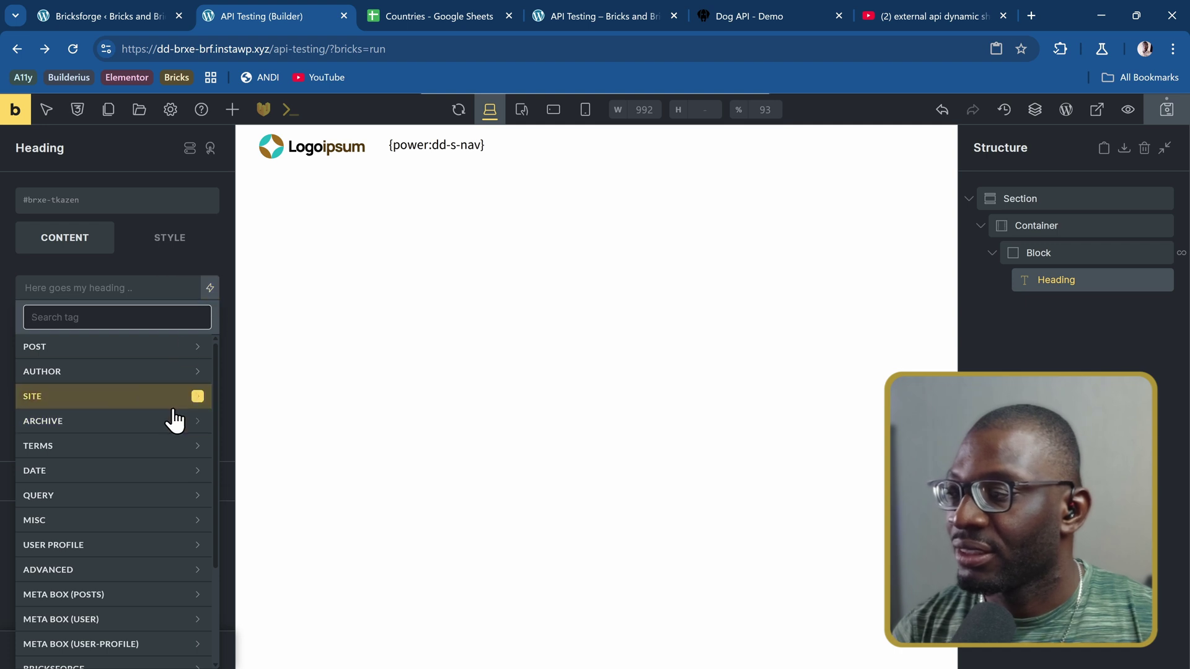
scroll(173, 415, "down", 3)
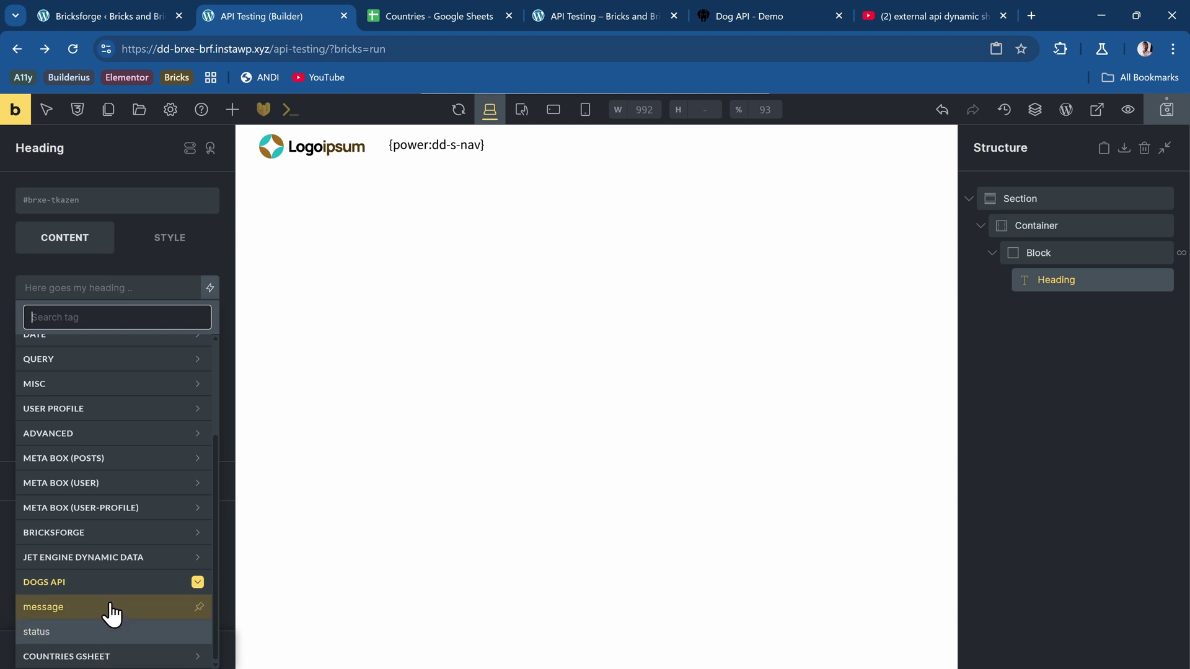
left_click(62, 658)
scroll(122, 578, "down", 2)
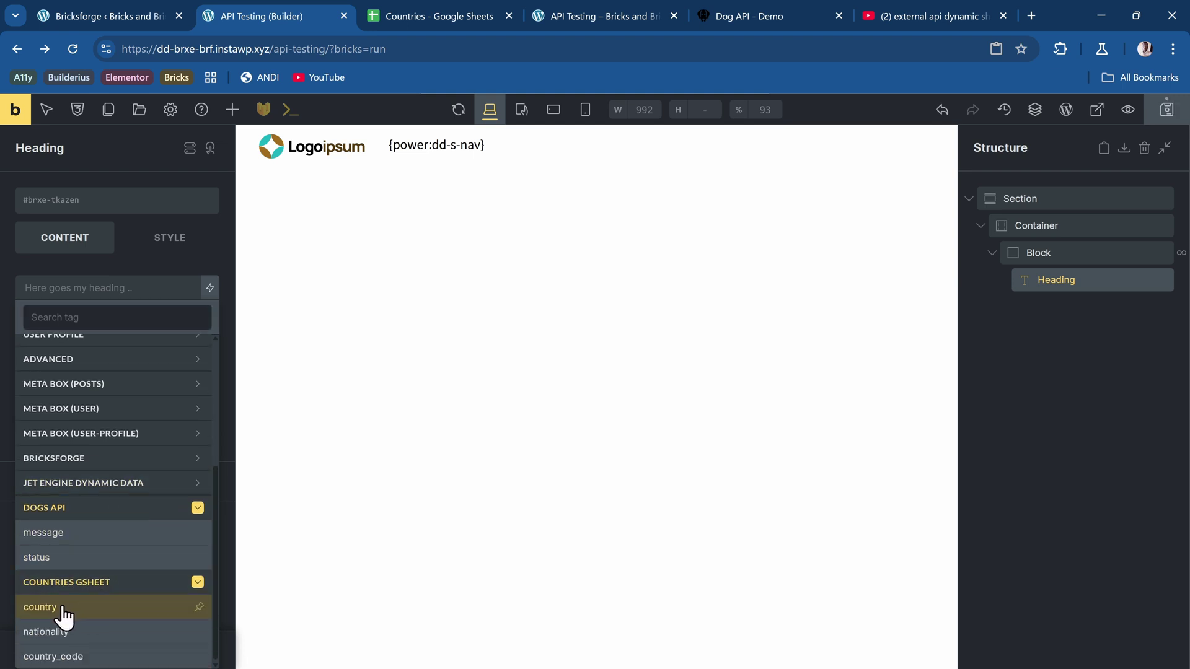
left_click(41, 607)
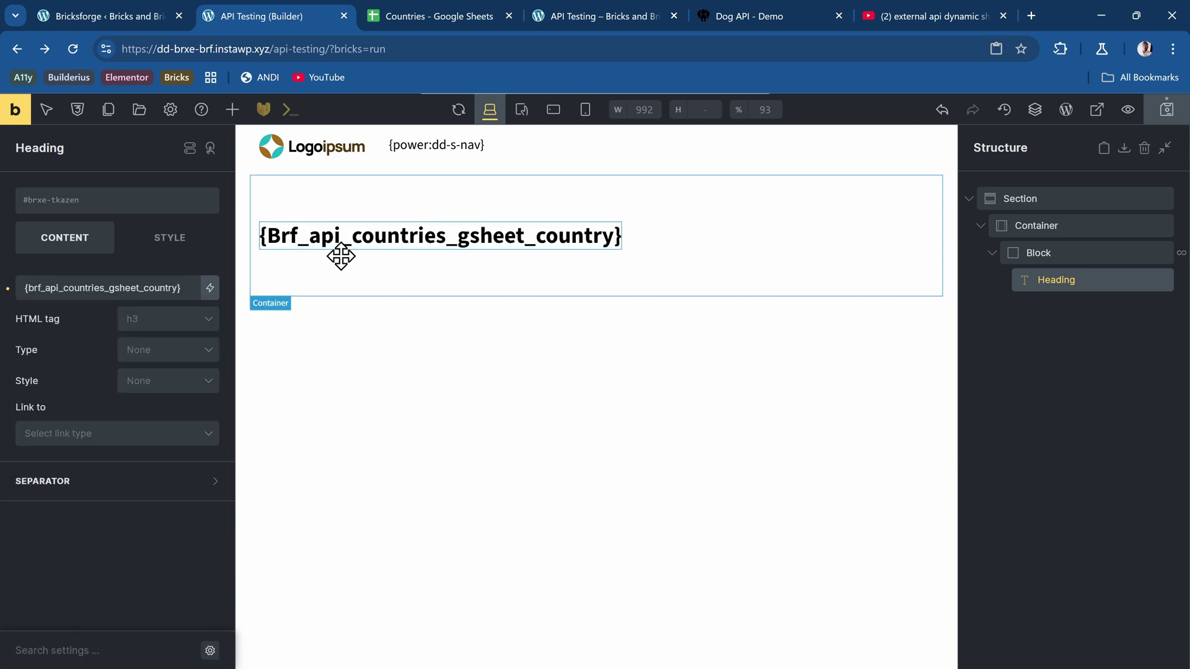
Add Basic Text below the heading showing the Countries GSheet country_code tag
left_click(233, 111)
type("bas")
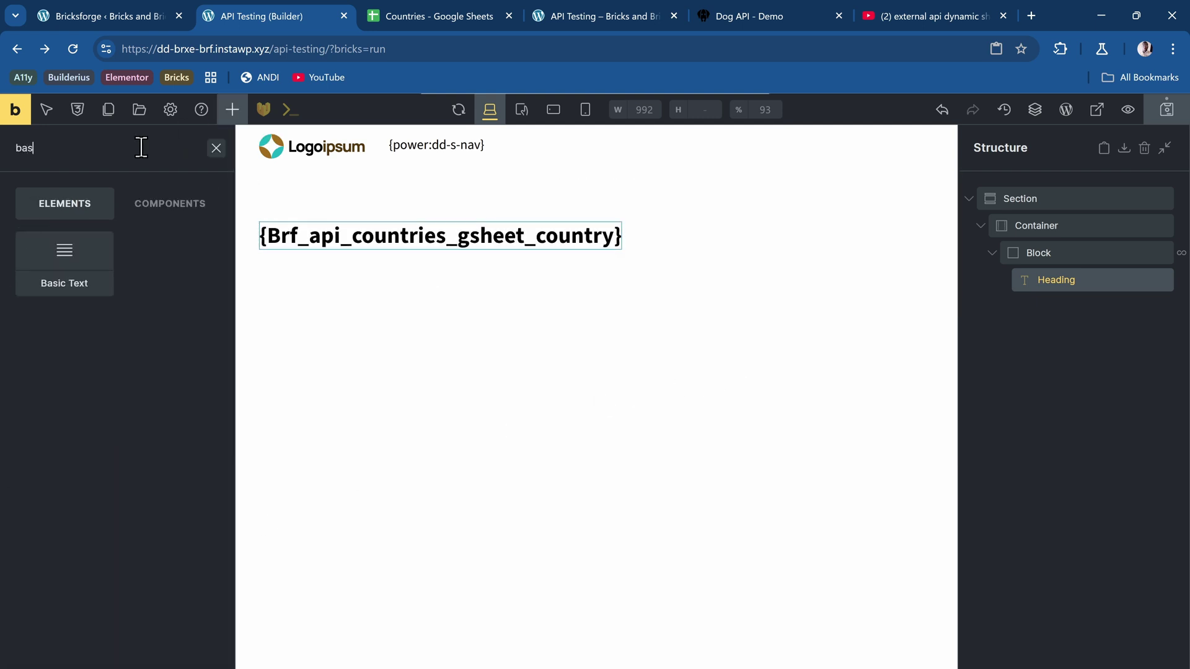
left_click_drag(56, 252, 607, 300)
left_click(126, 344)
key("ctrl+a")
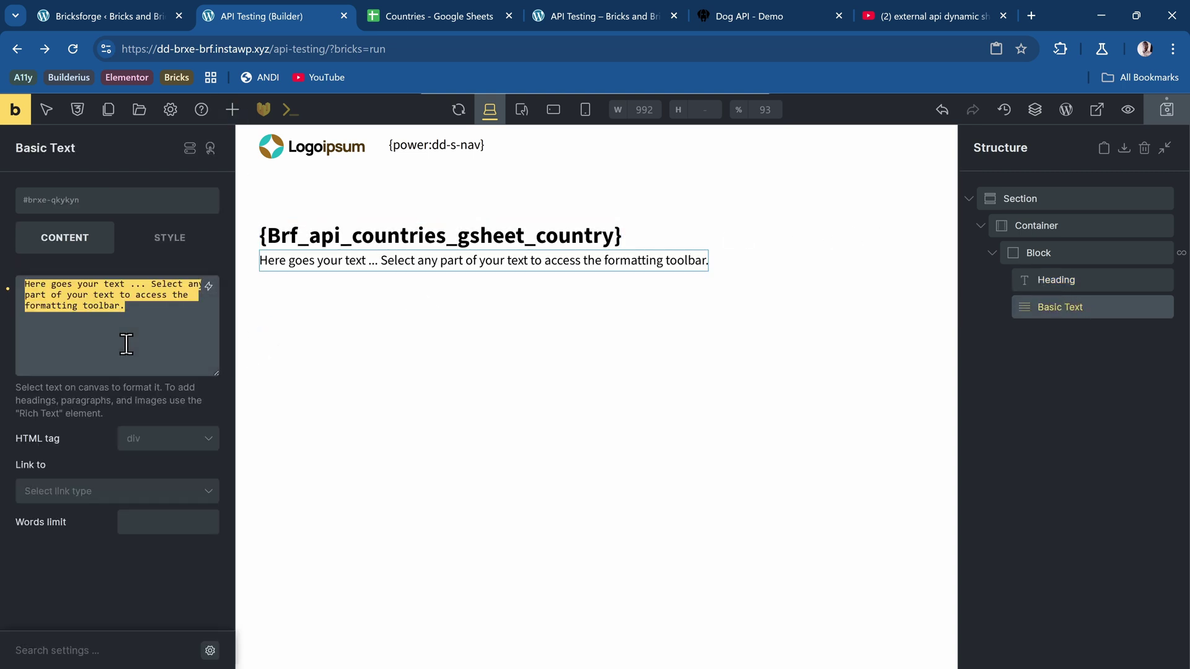
key("BackSpace")
left_click(208, 288)
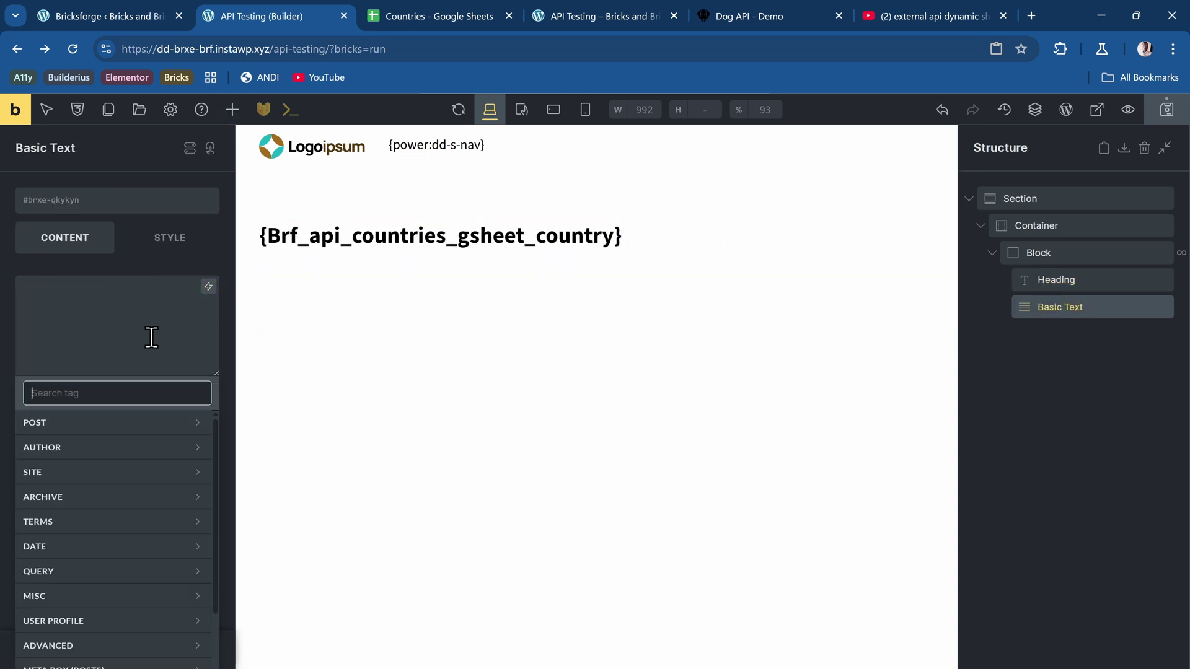
scroll(136, 495, "down", 5)
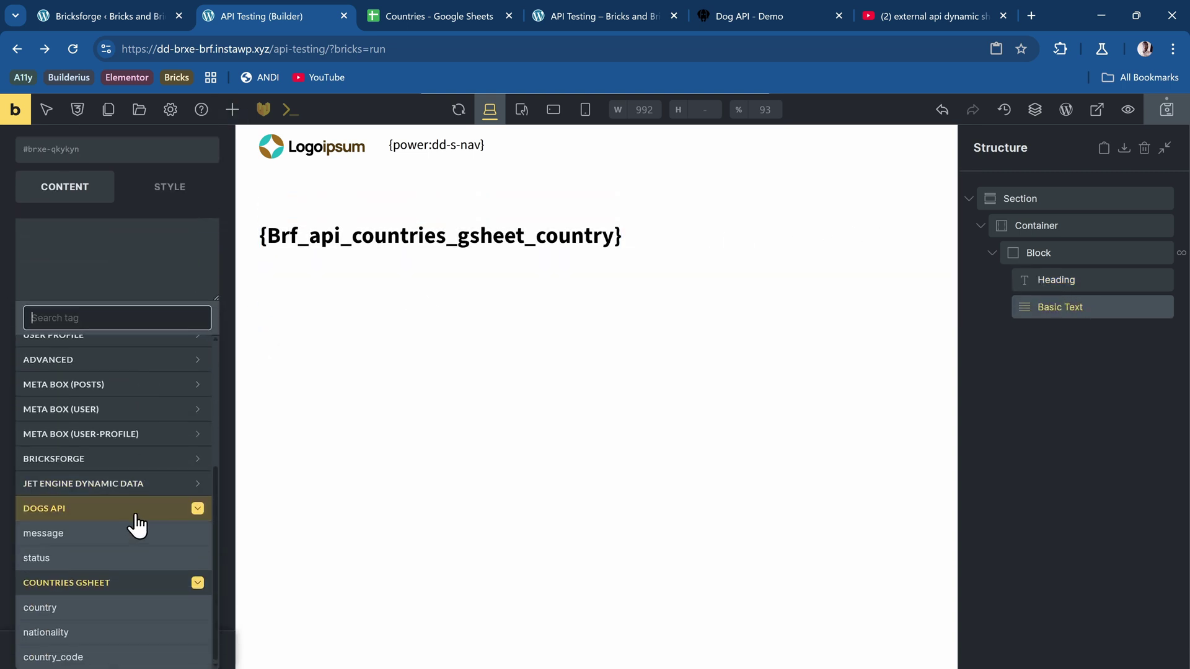
left_click(82, 656)
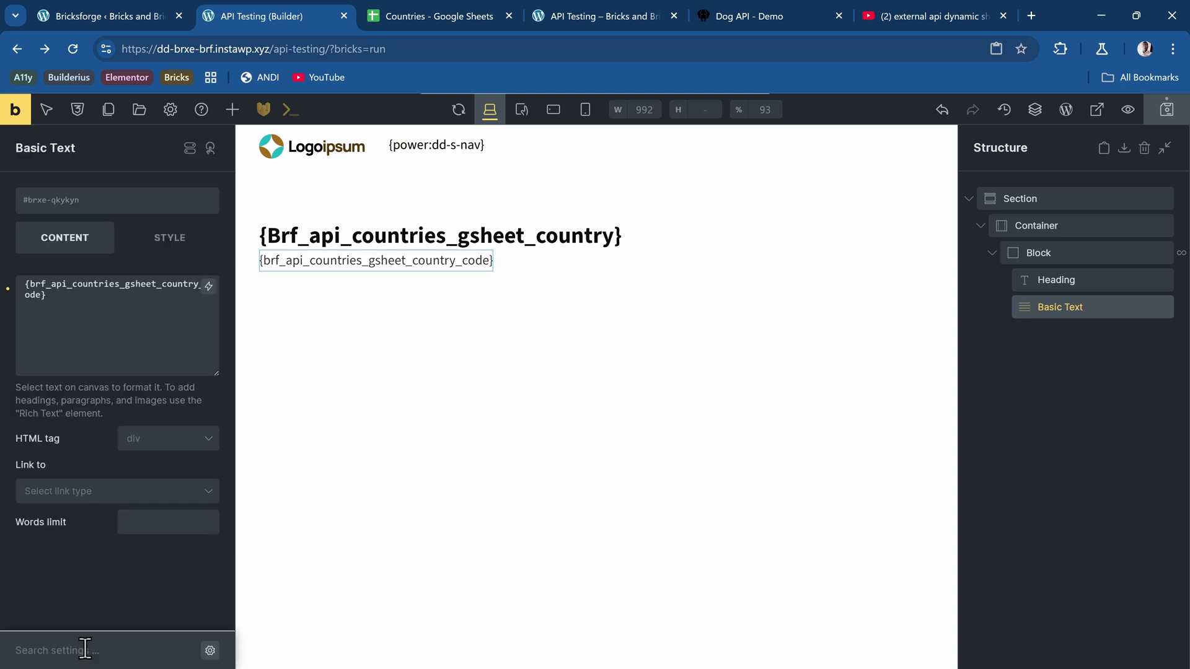
left_click(422, 362)
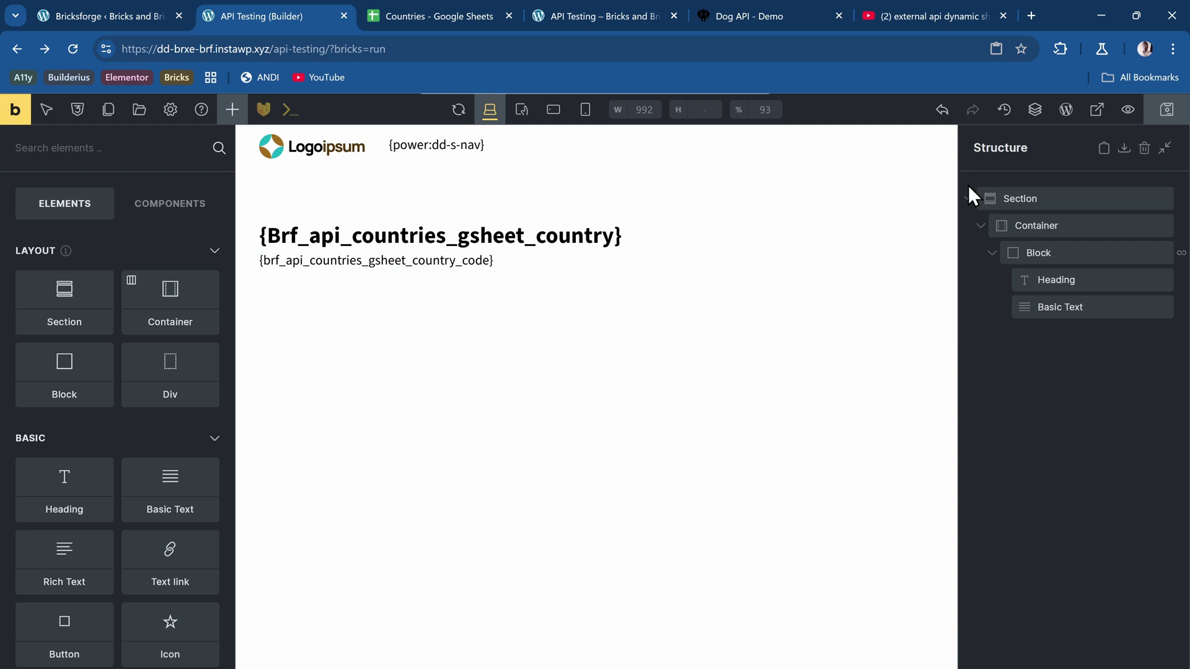
Preview the page's country list on the front end, then return to the API Testing builder tab
left_click(16, 117)
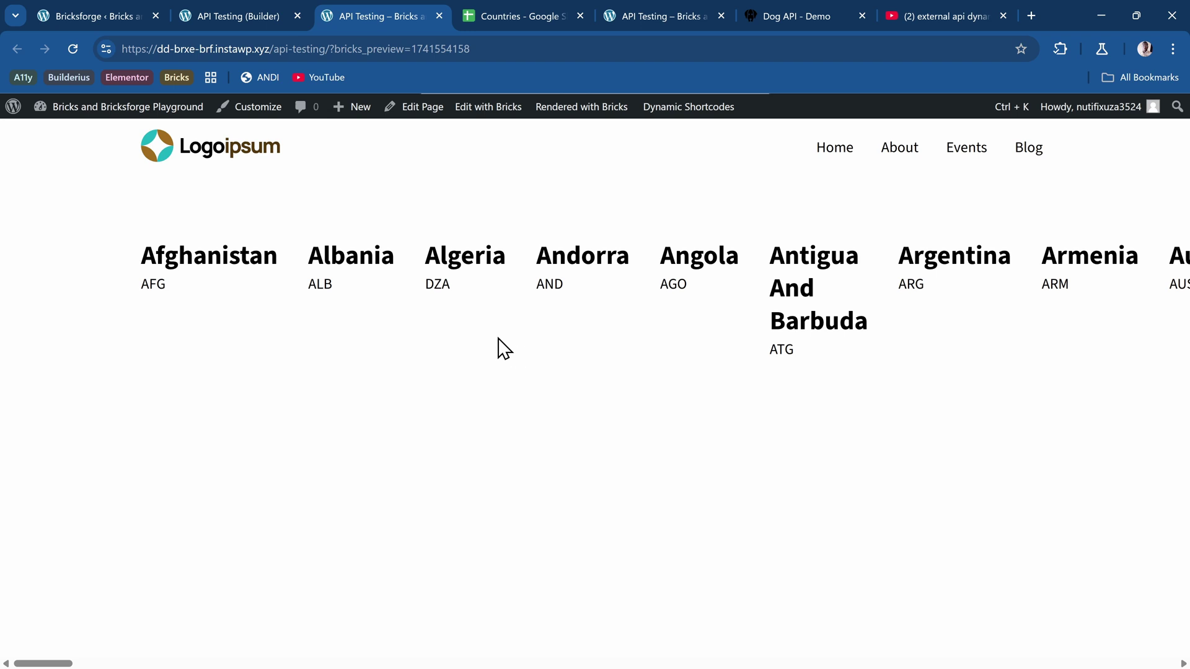
left_click(260, 17)
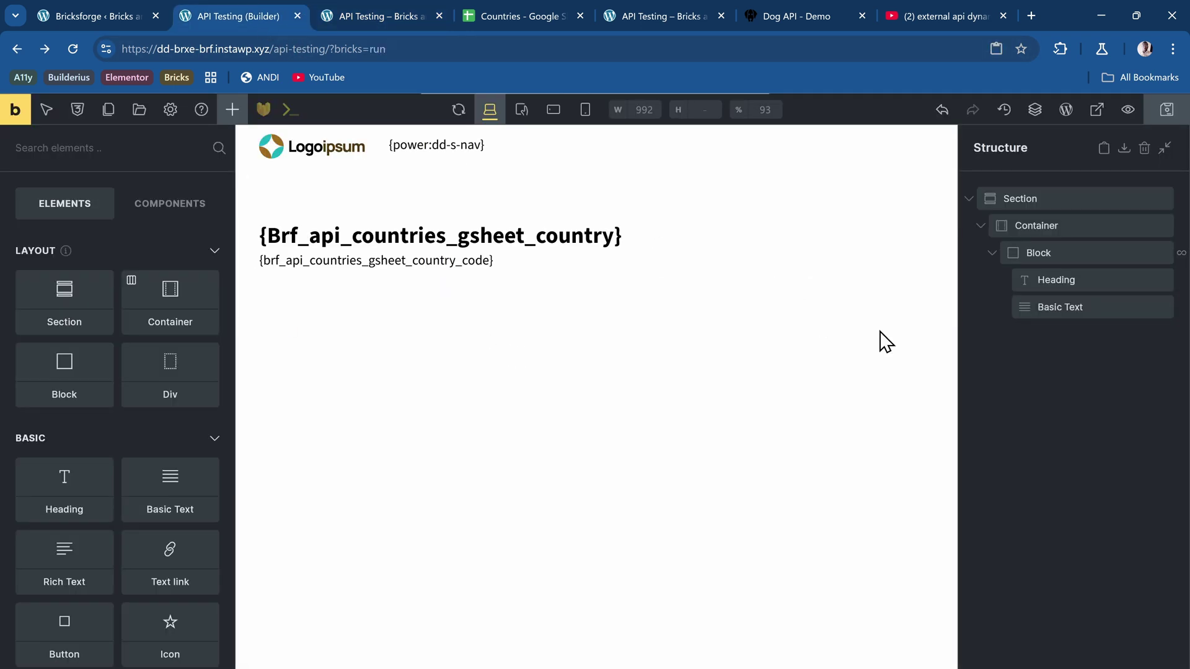
Delete the looped country Block and add a Pro Forms form to the Container
right_click(1073, 253)
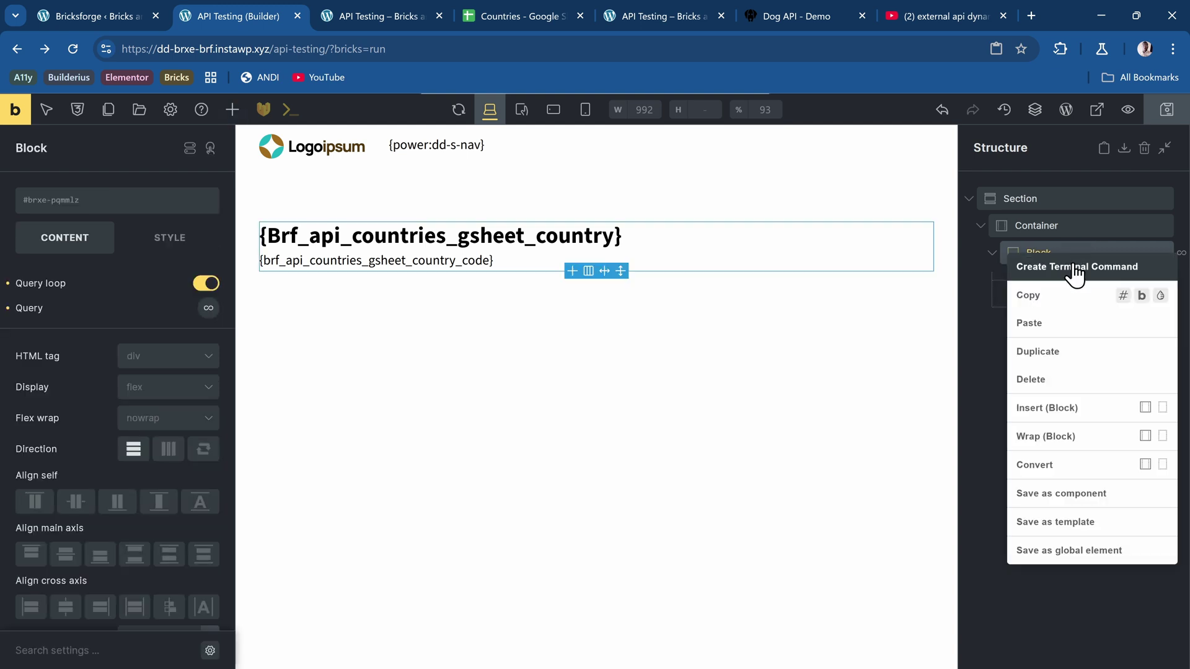
left_click(1074, 383)
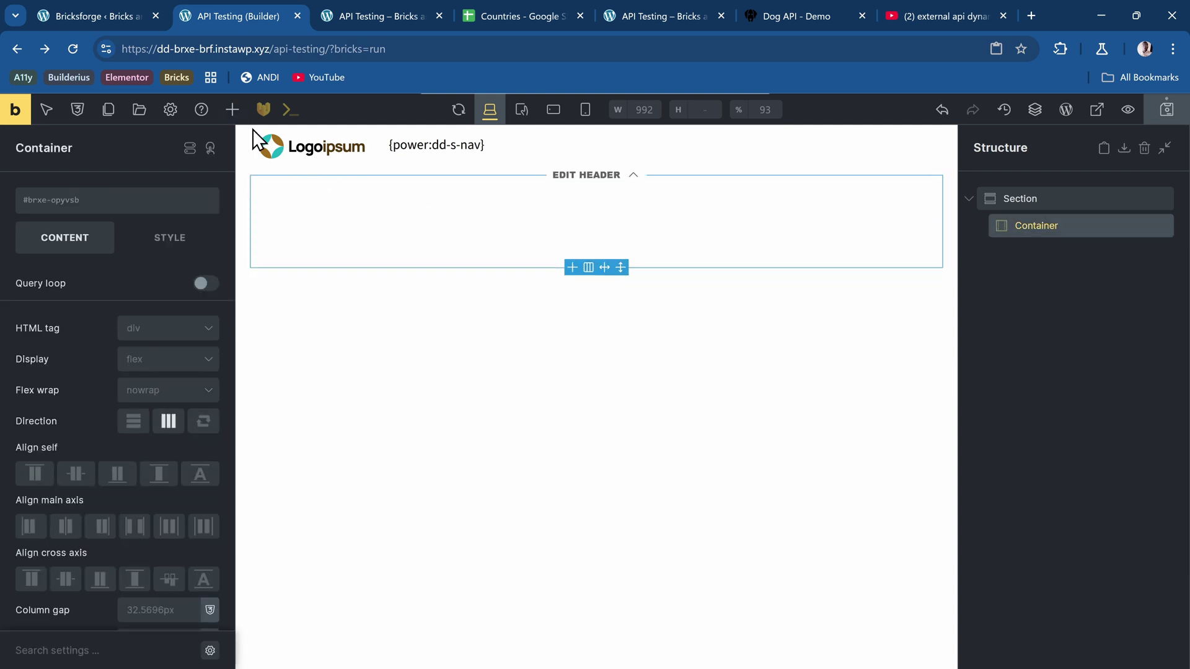
left_click(231, 109)
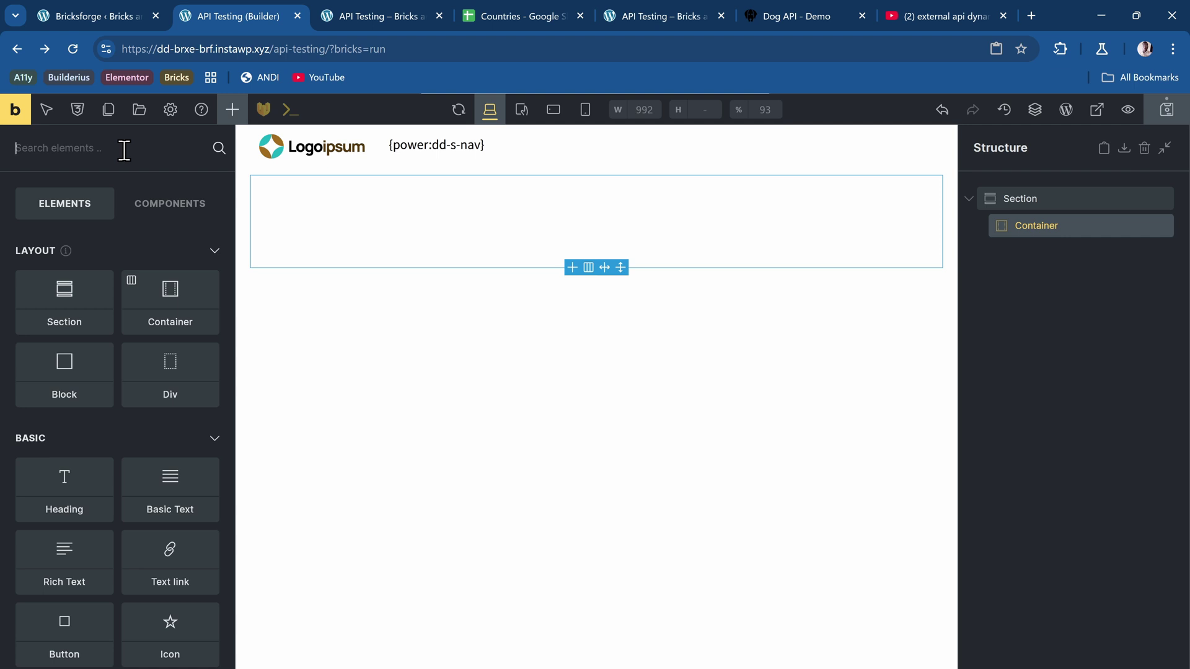
type("pro")
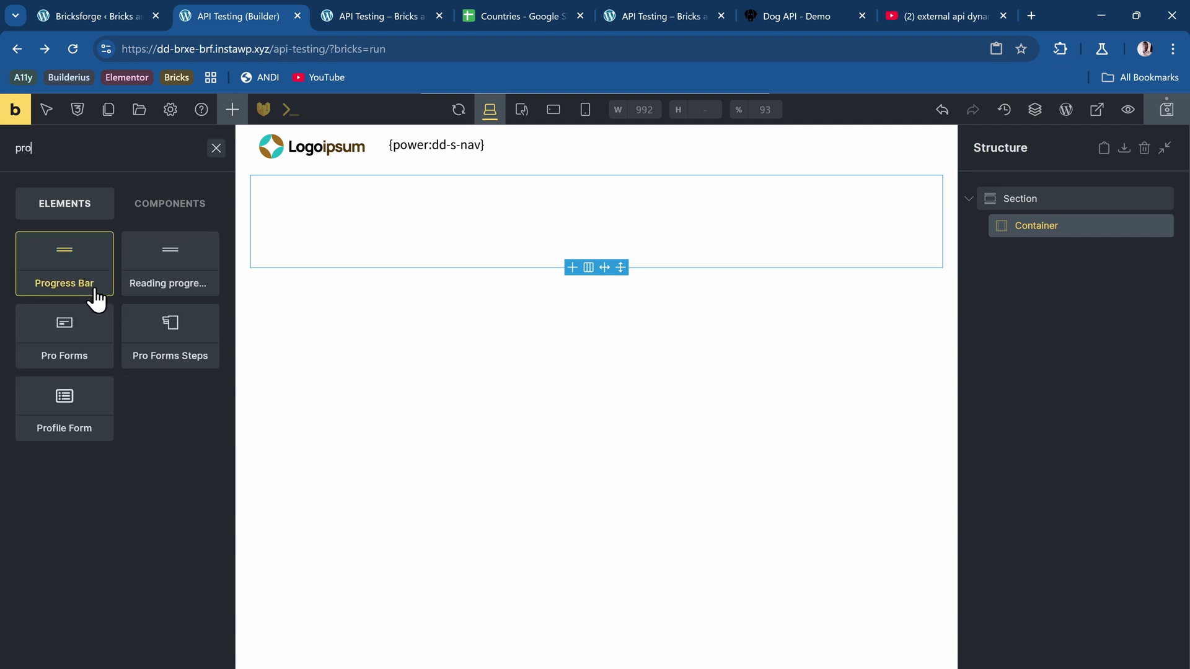
left_click(65, 341)
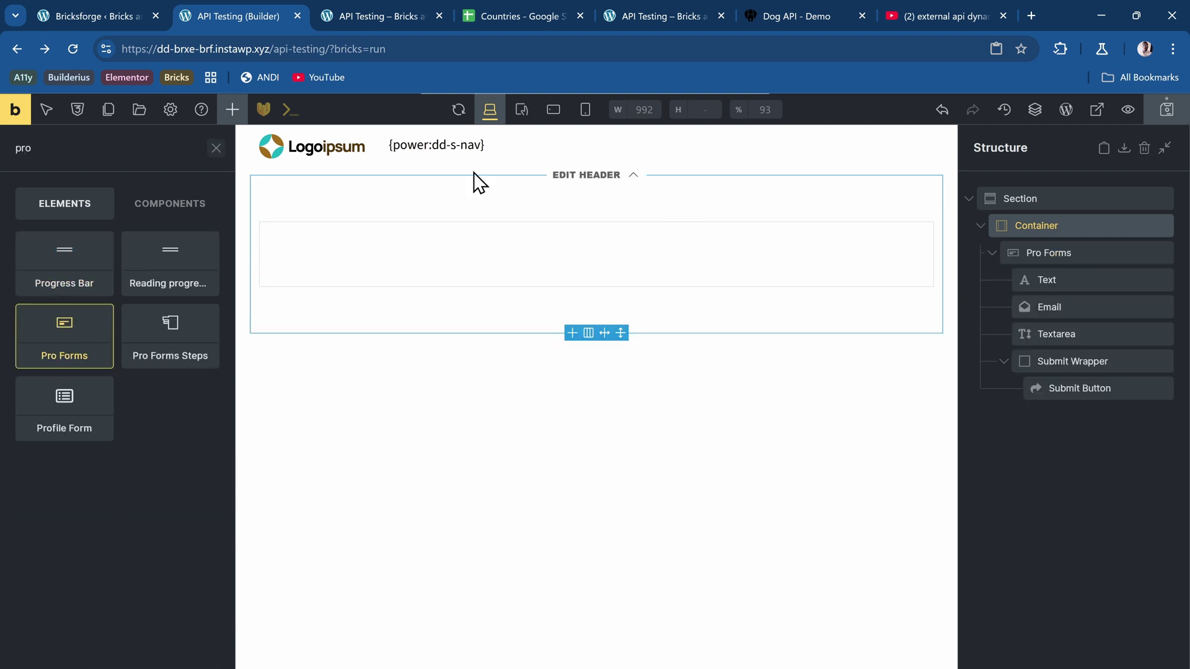
Add a Select field between Email and Textarea, then delete the Textarea
left_click(139, 150)
key("ctrl+a")
type("select")
left_click_drag(87, 254, 905, 399)
left_click_drag(1043, 415, 1053, 323)
right_click(1073, 389)
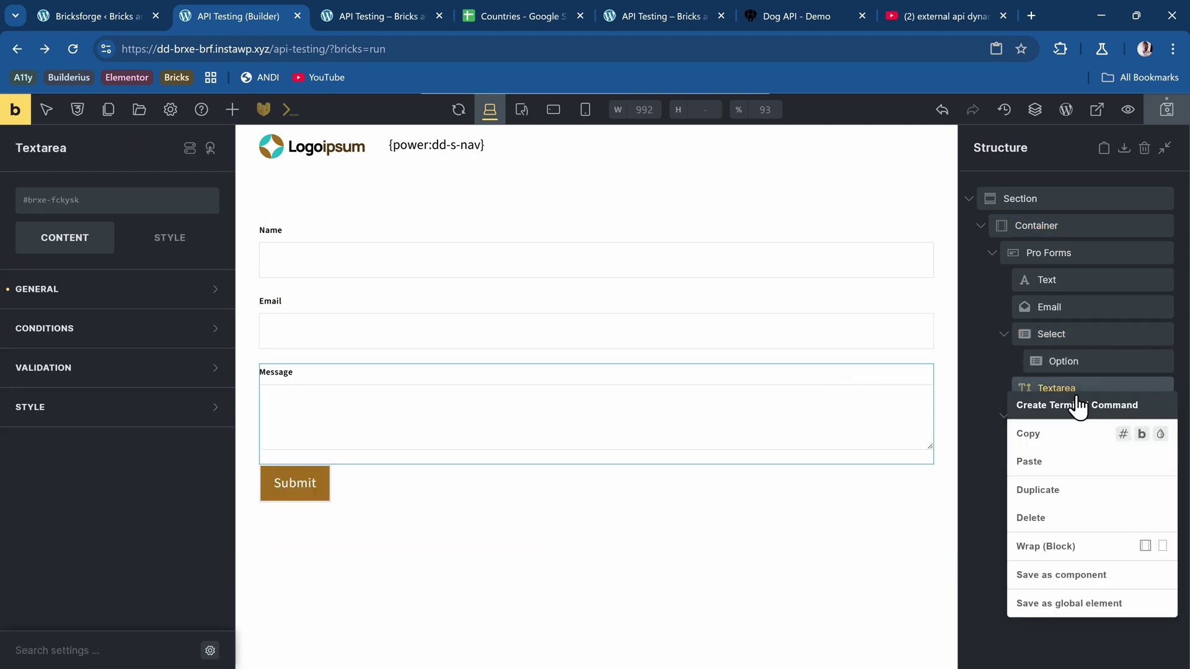
left_click(1064, 518)
Relabel the Select field 'Nationality'
left_click(1072, 334)
double_click(165, 420)
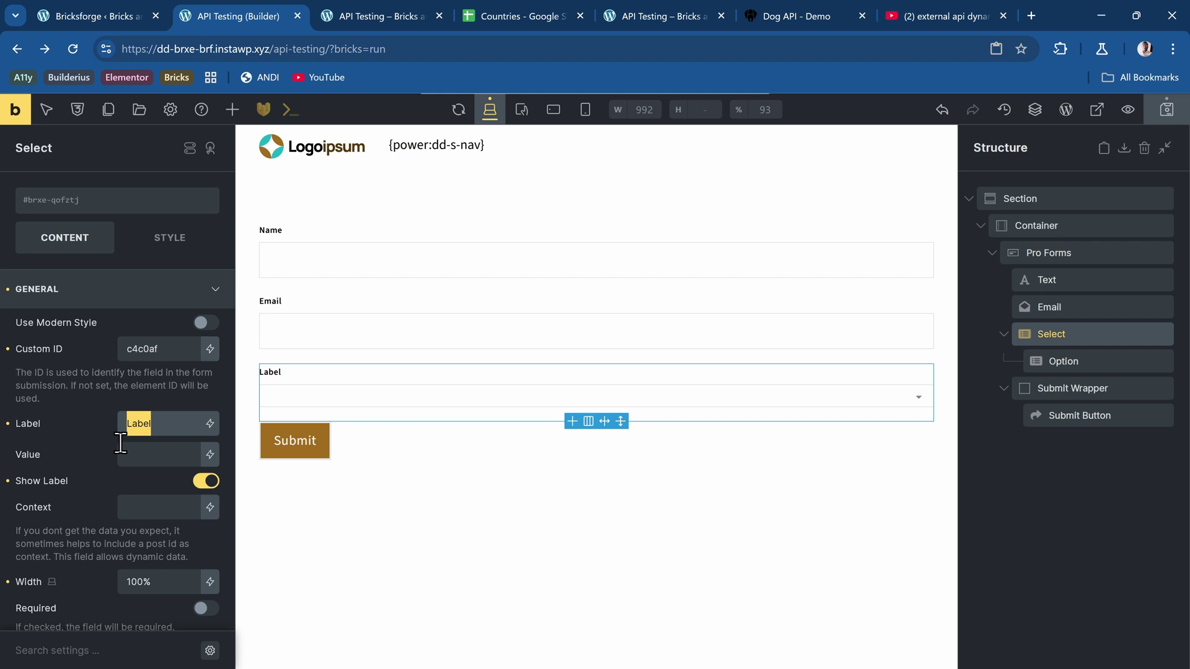
type("Nationality")
left_click(1090, 359)
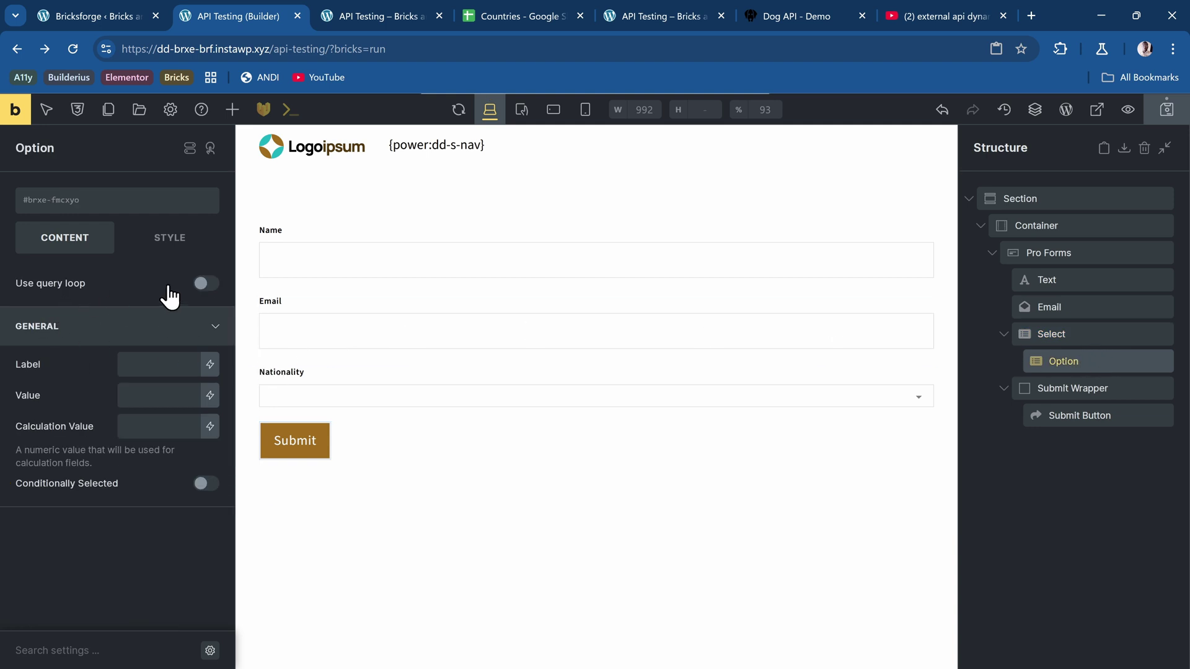
Make the Nationality select's Option a query loop over Countries GSheet
left_click(205, 283)
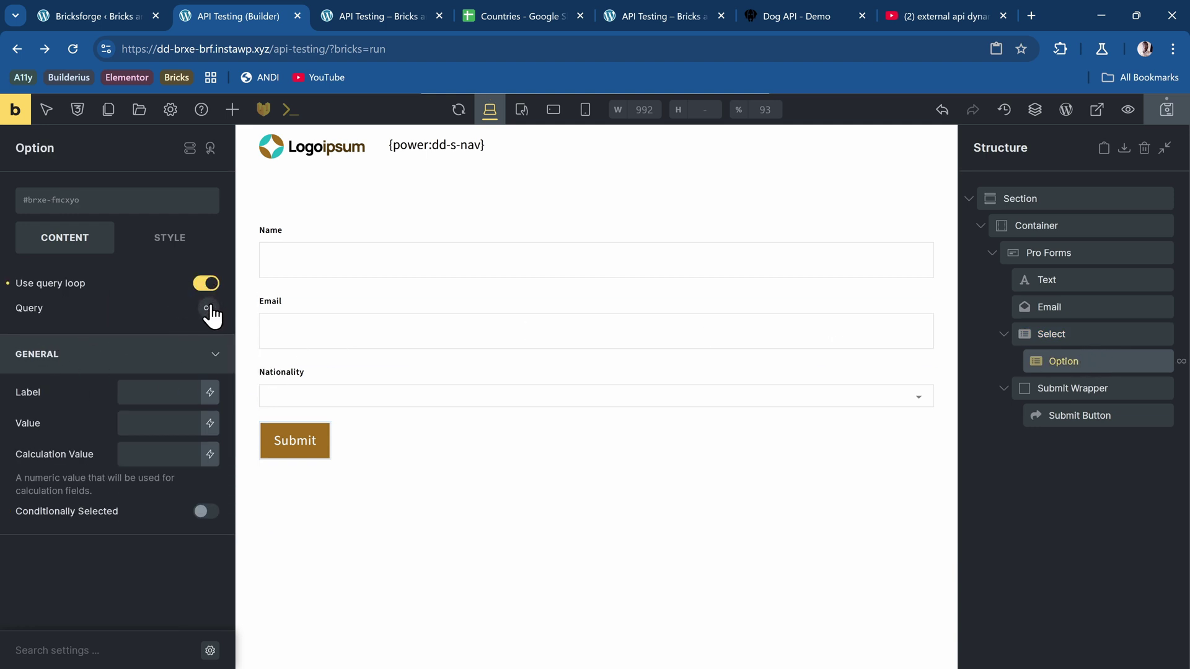
left_click(208, 308)
left_click(180, 354)
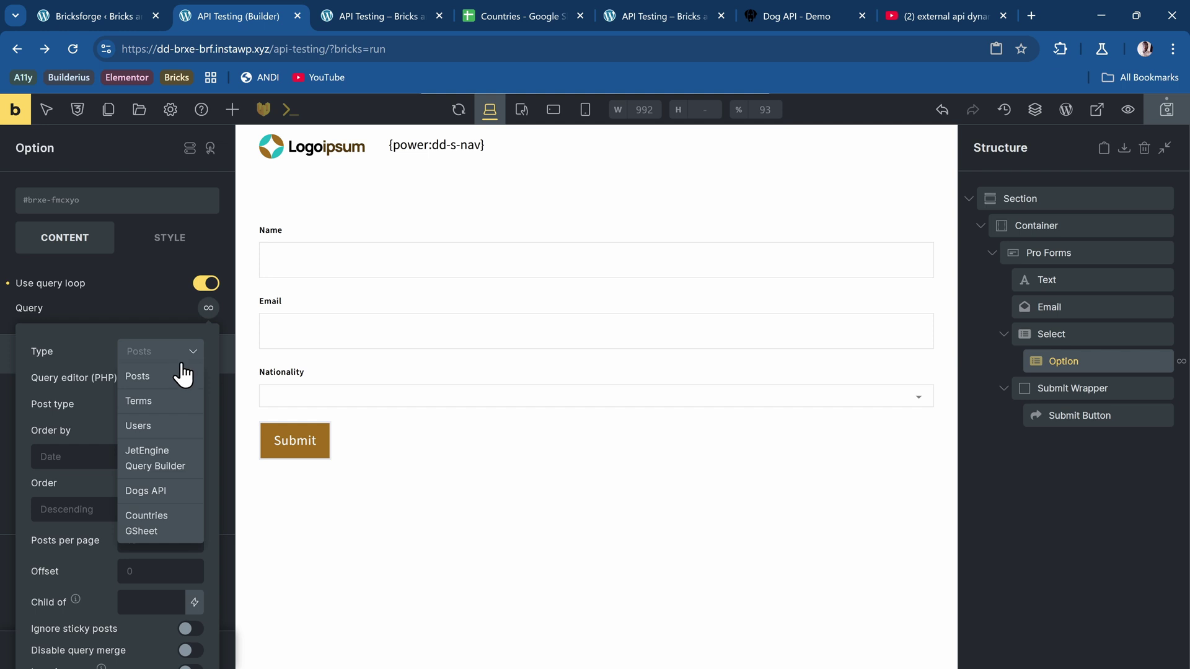
left_click(168, 531)
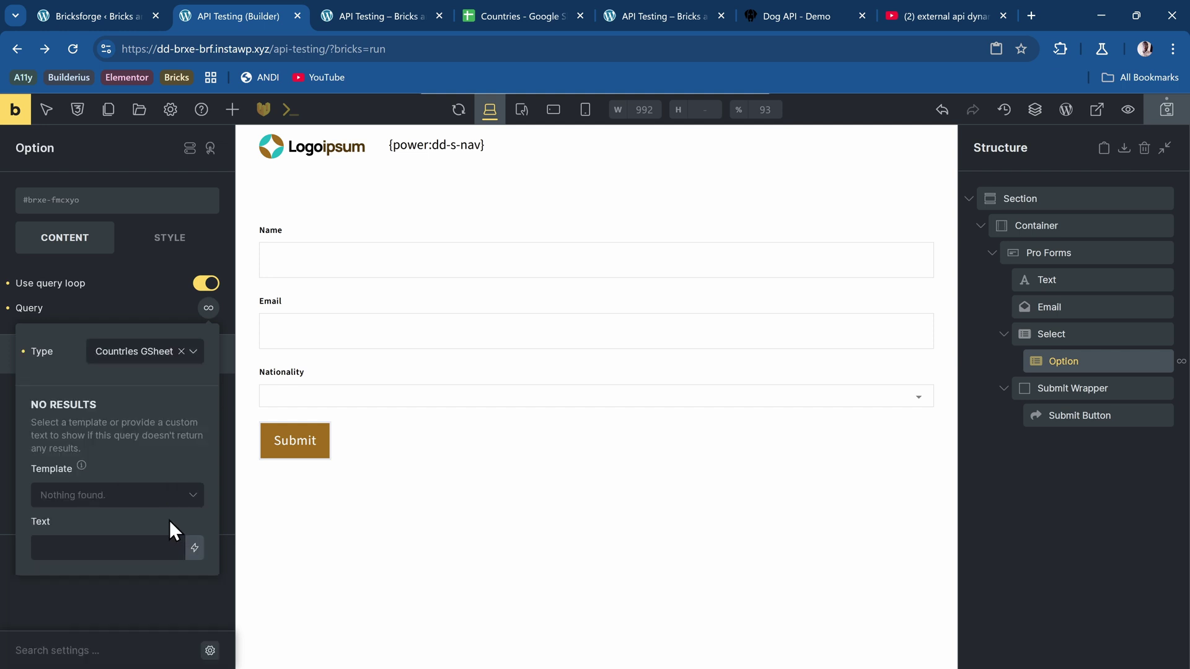
left_click(129, 291)
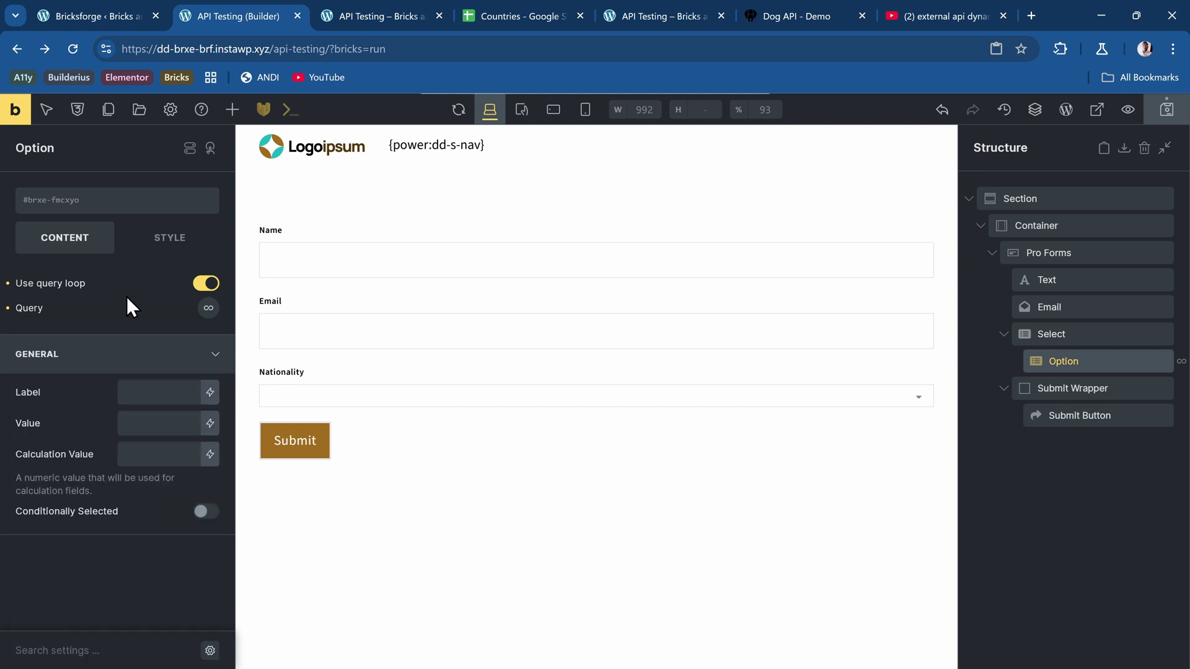
Set the Option's Label tag to country and its Value tag to country_code
left_click(210, 393)
scroll(186, 447, "down", 2)
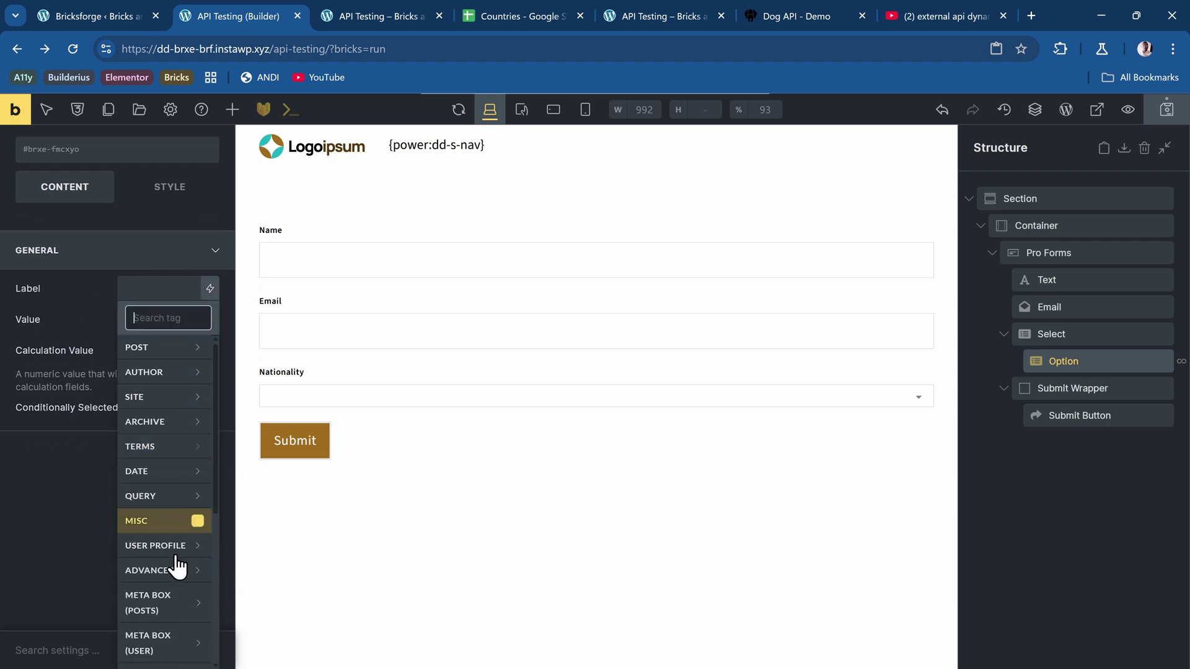
scroll(159, 626, "down", 5)
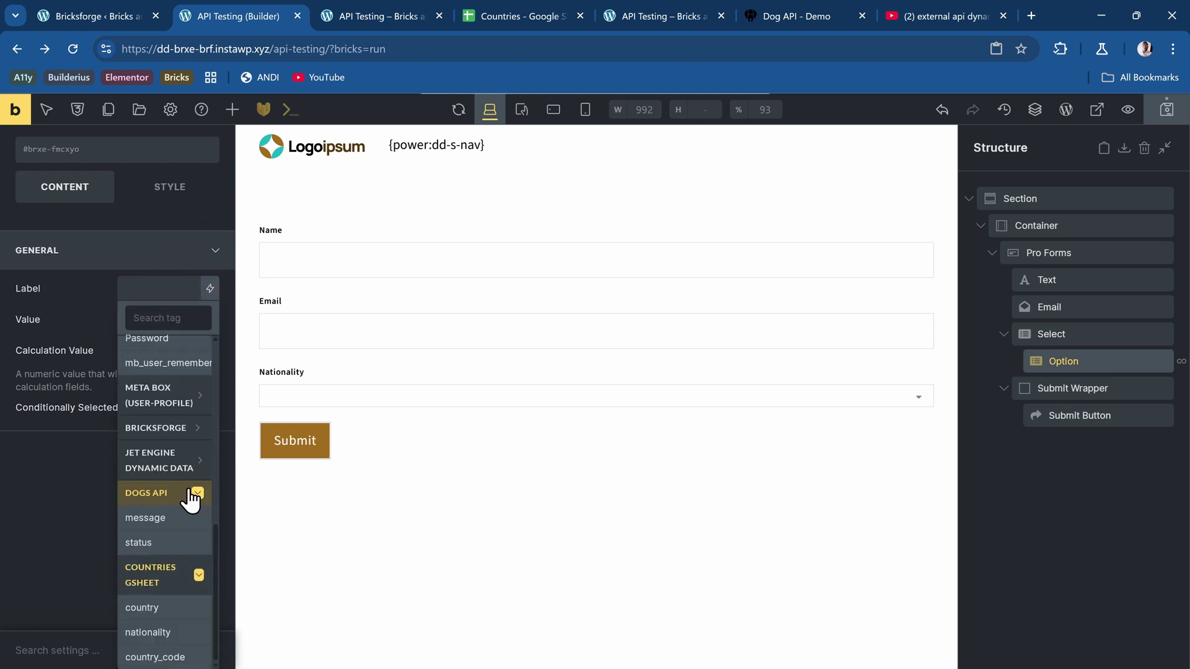
left_click(143, 607)
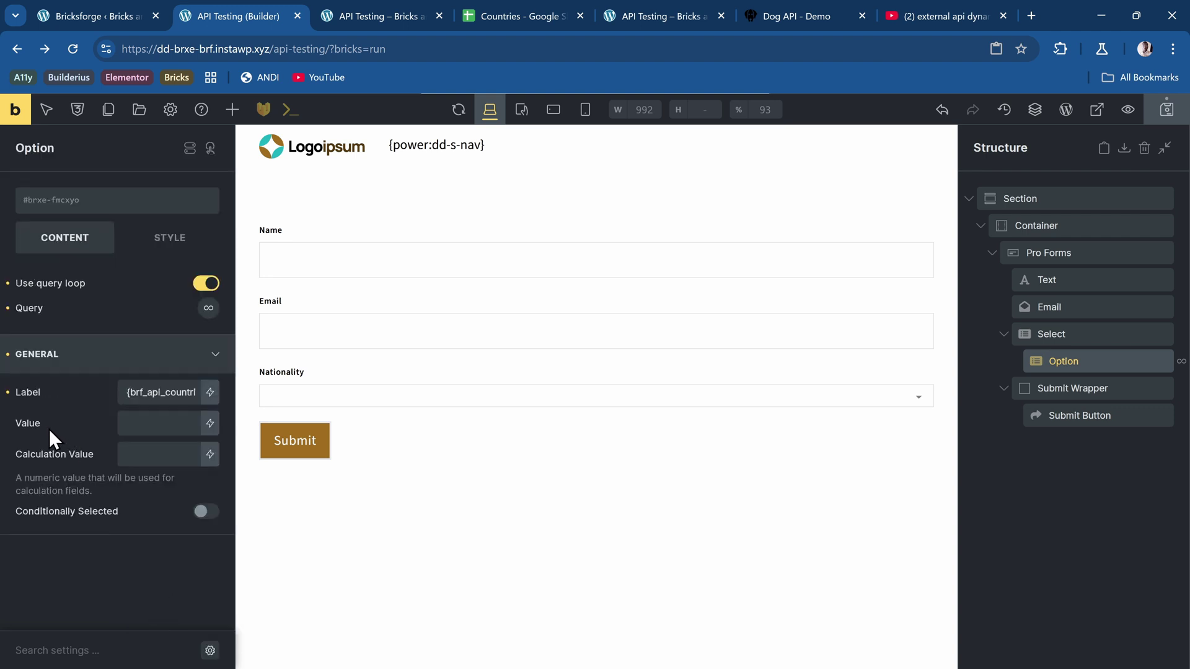
left_click(210, 423)
scroll(164, 549, "down", 5)
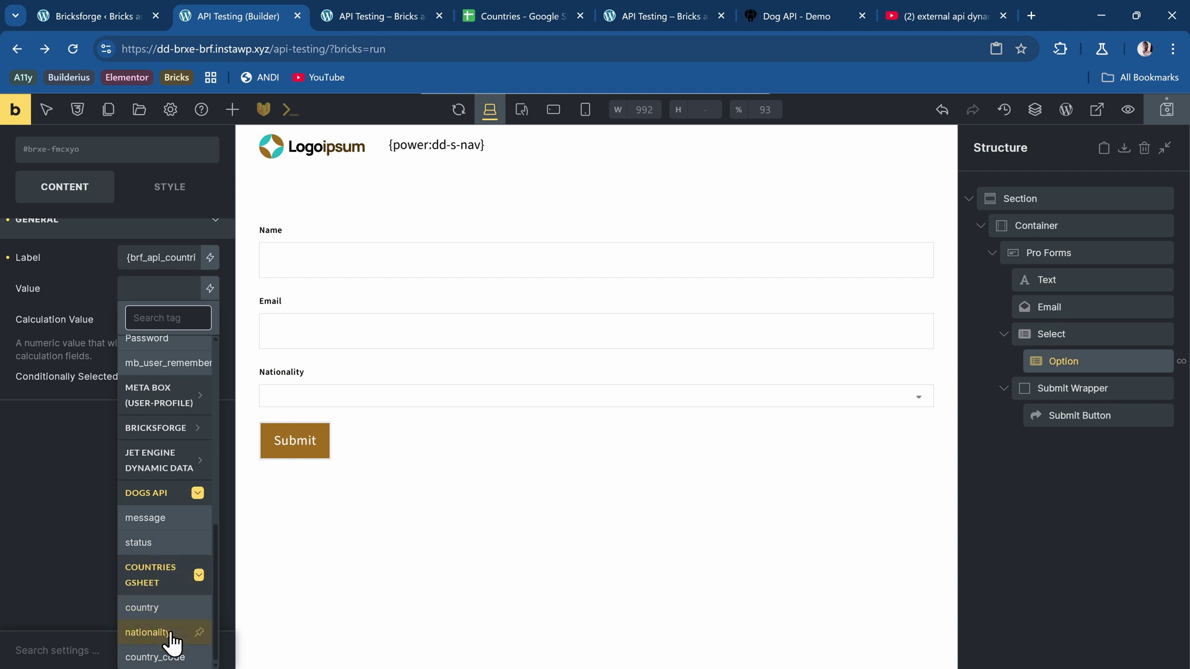
left_click(159, 655)
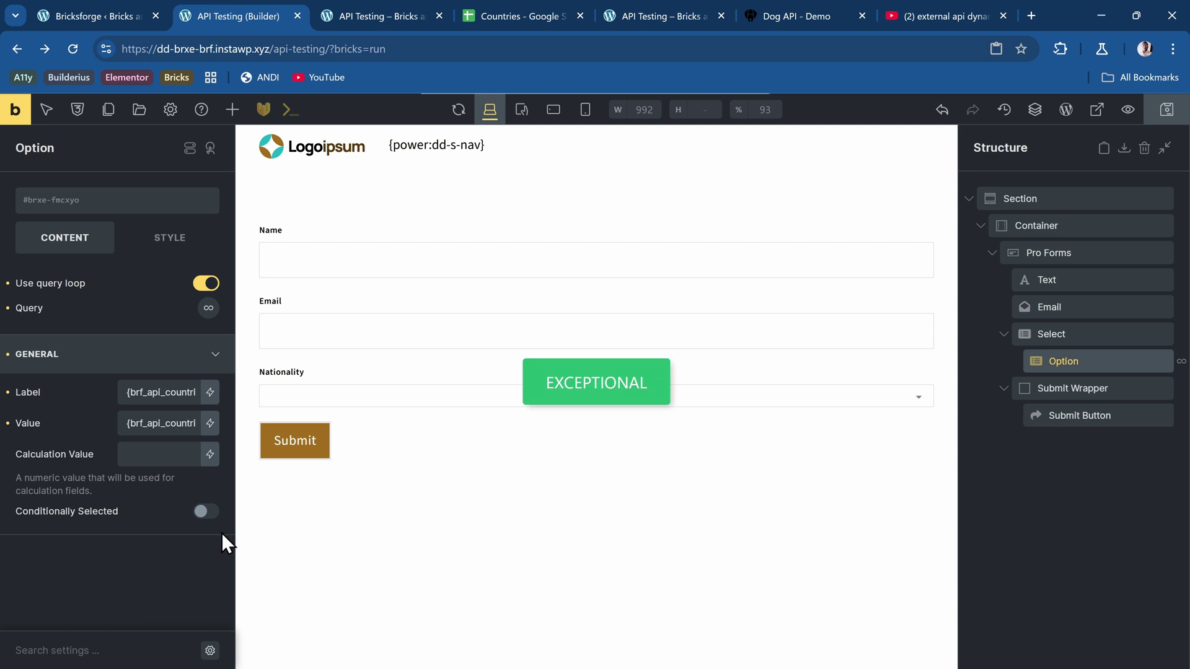
Reload the front-end preview and inspect the Nationality select's looped options in DevTools
left_click(381, 11)
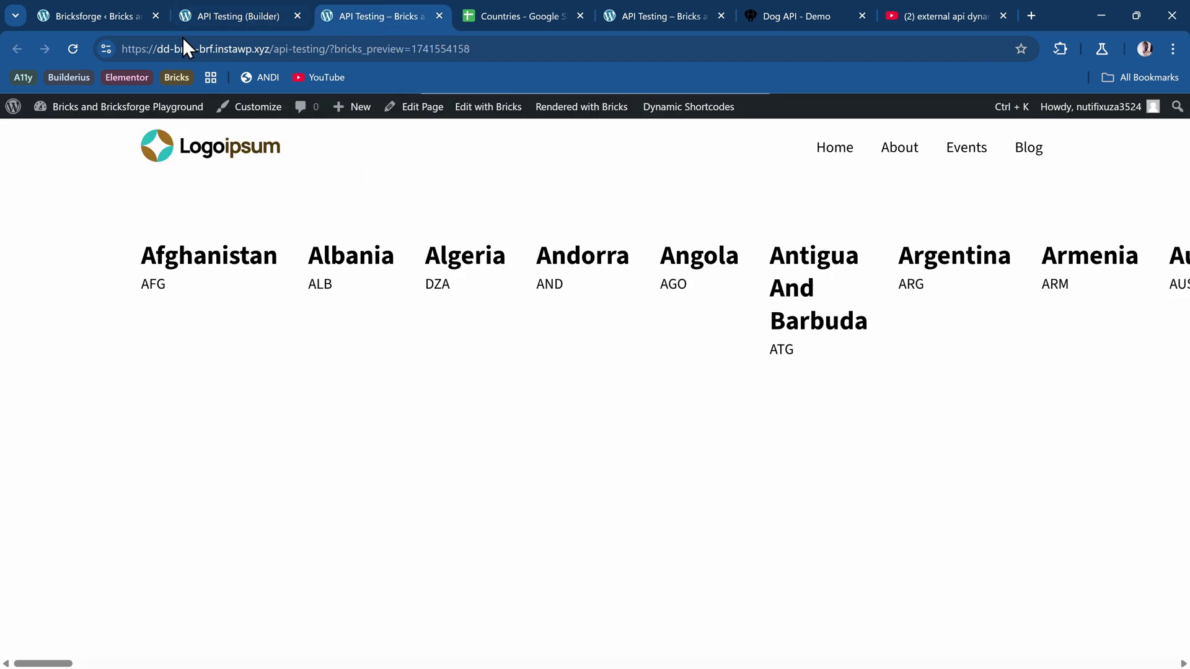
left_click(74, 48)
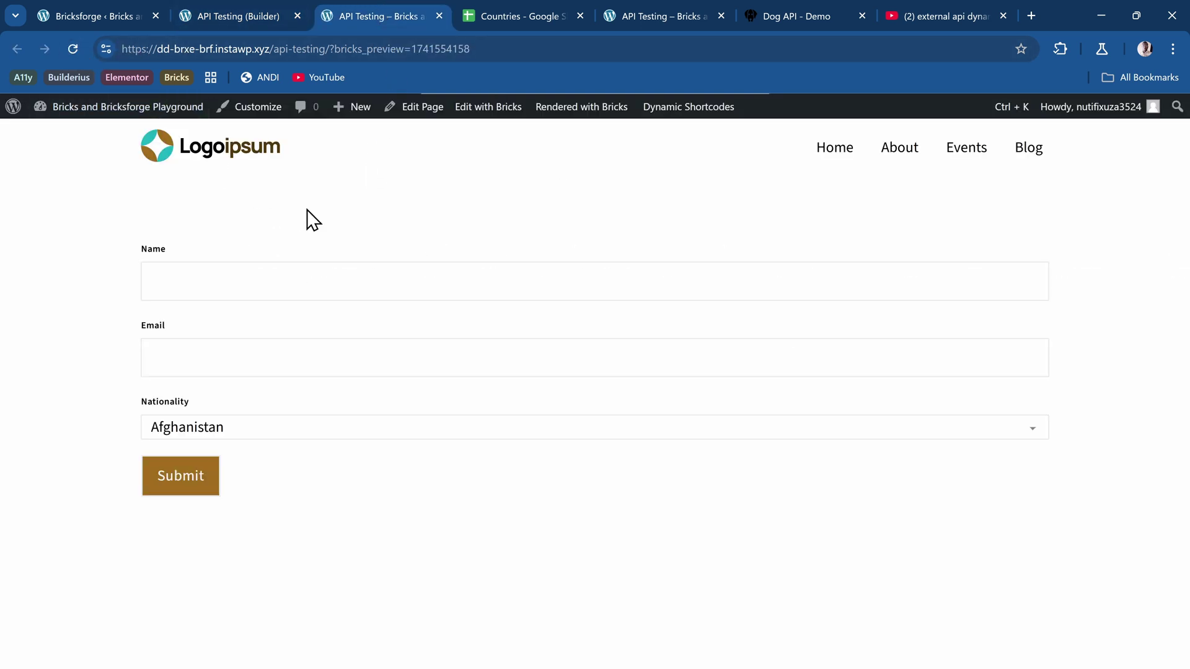
right_click(178, 427)
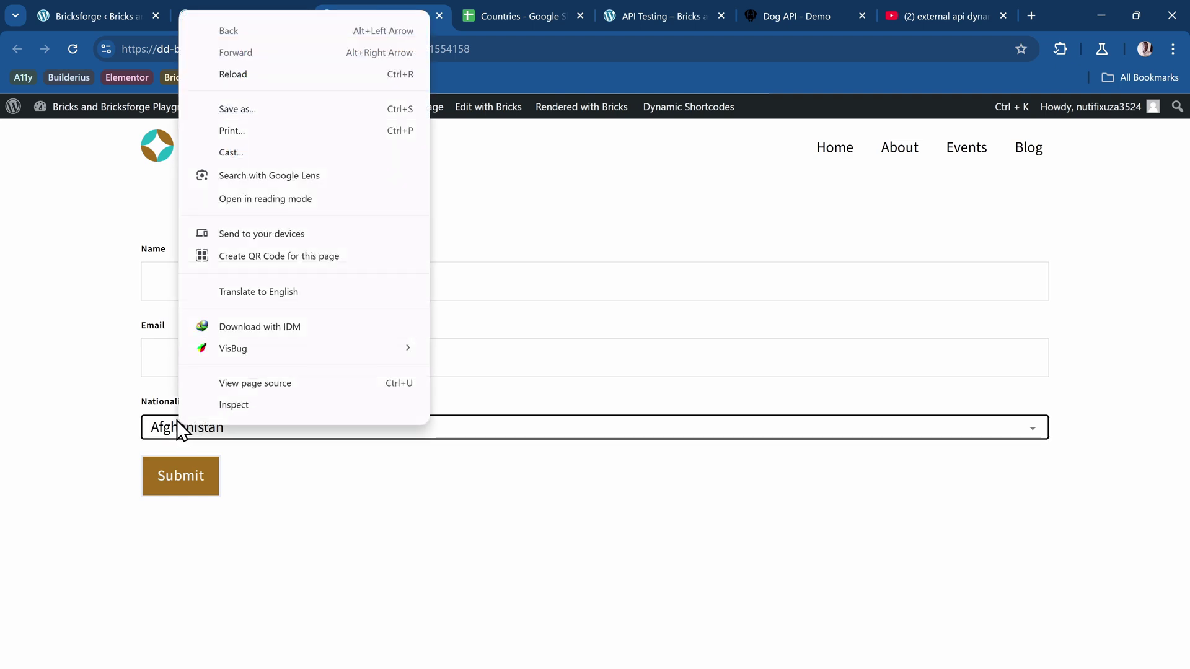
left_click(227, 407)
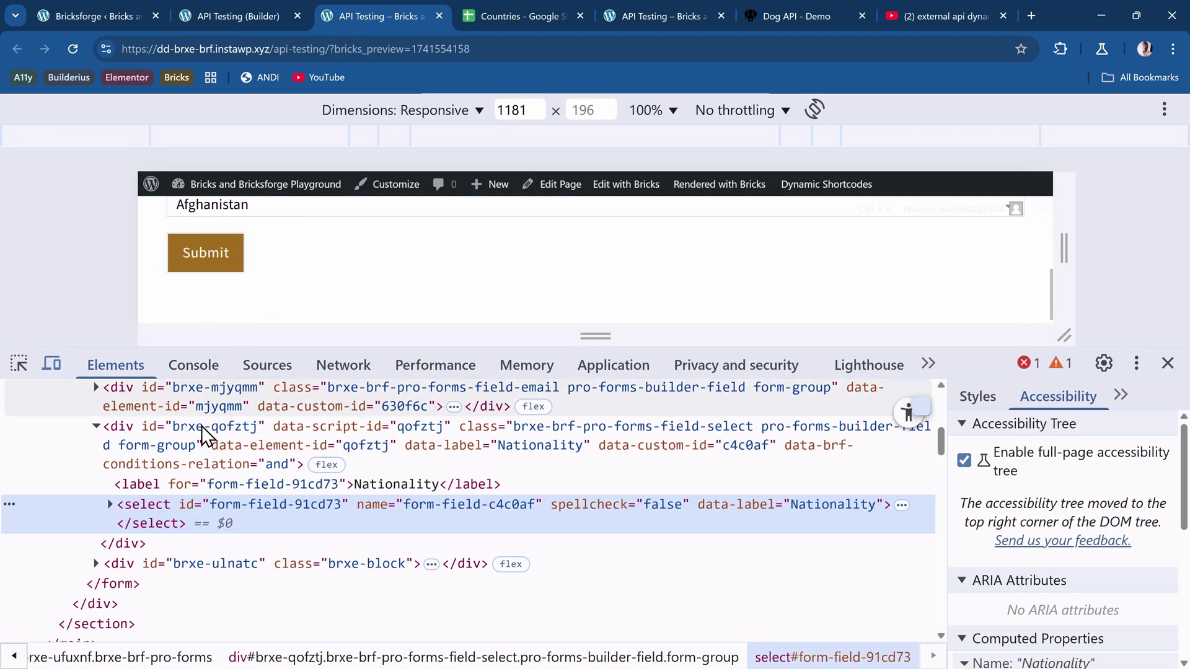
left_click(111, 504)
scroll(178, 500, "down", 1)
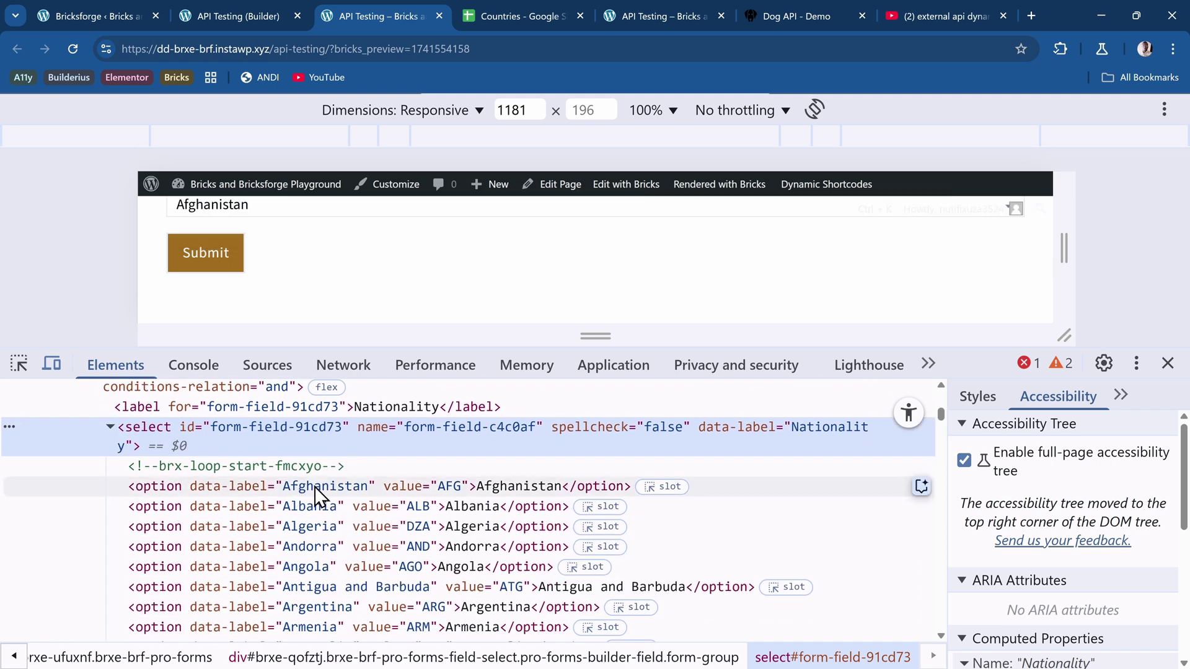